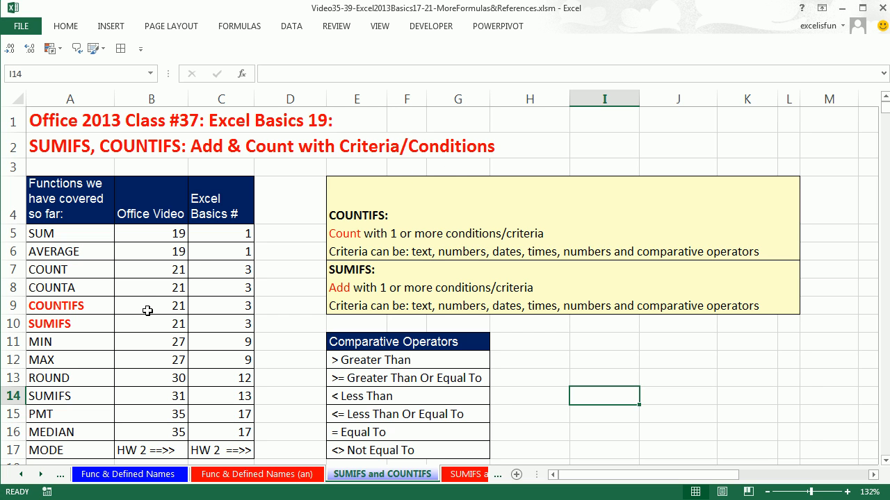
Review the COUNTIFS and SUMIFS entries in the covered-functions list and their headings in the yellow notes box
click(83, 310)
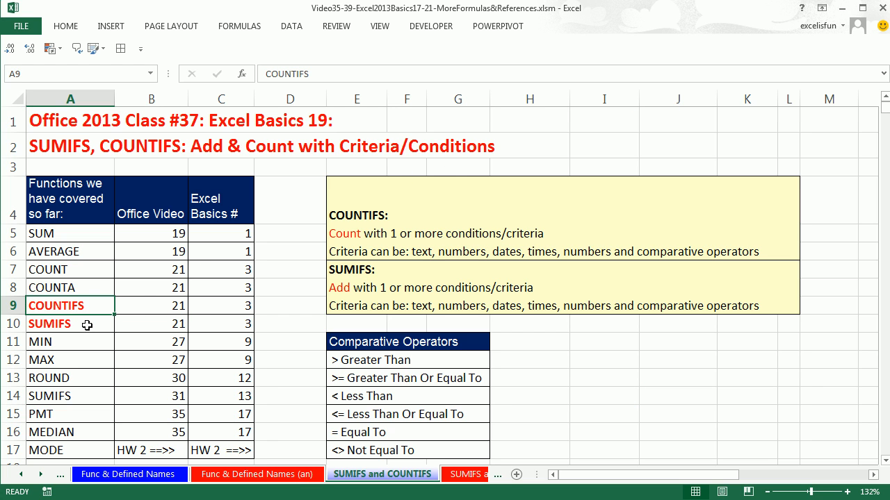
click(87, 325)
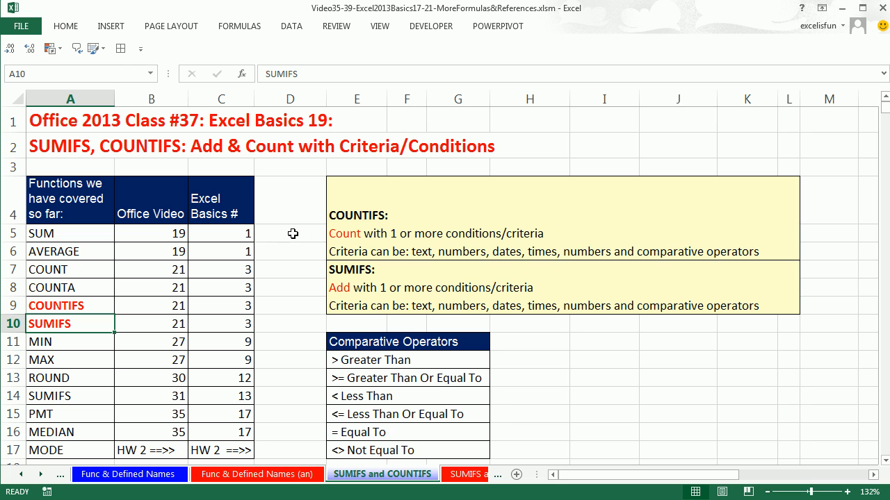
double_click(331, 216)
drag(332, 216, 370, 217)
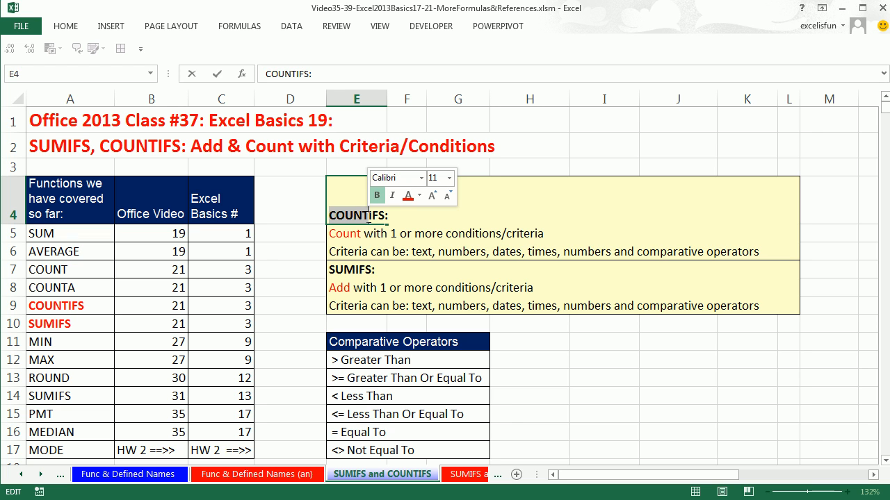
double_click(331, 270)
drag(332, 270, 355, 271)
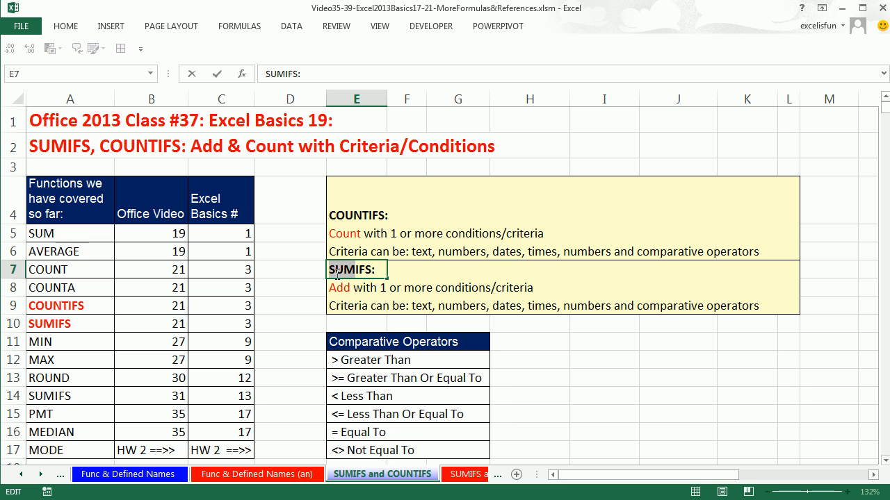
key(Escape)
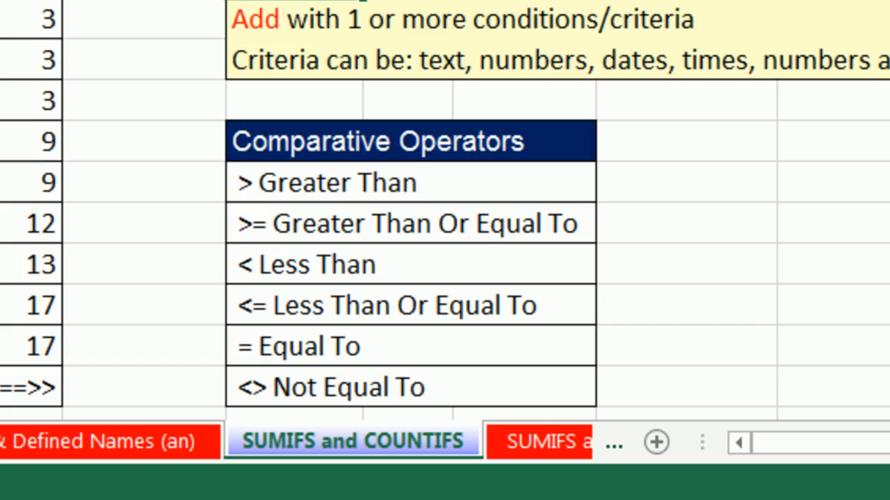
Examine the three count criteria in G21:G23 and the Green Kale records in the ProduceSold column
click(884, 464)
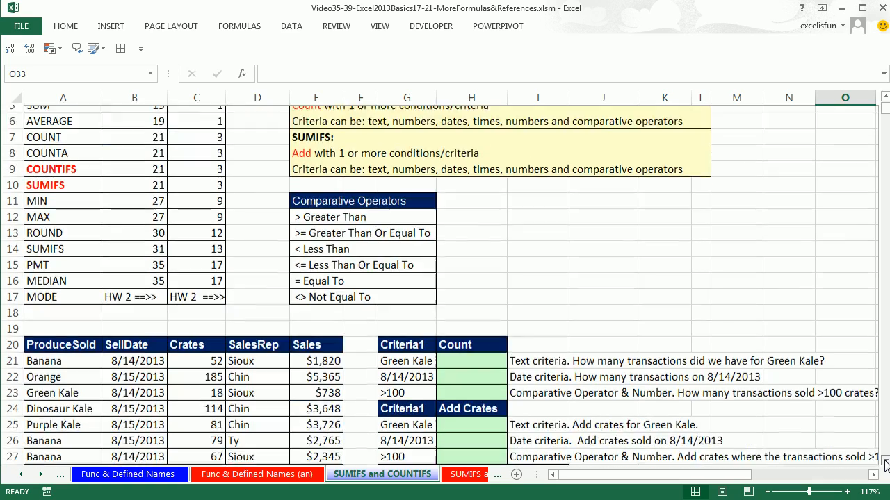
drag(884, 464, 885, 464)
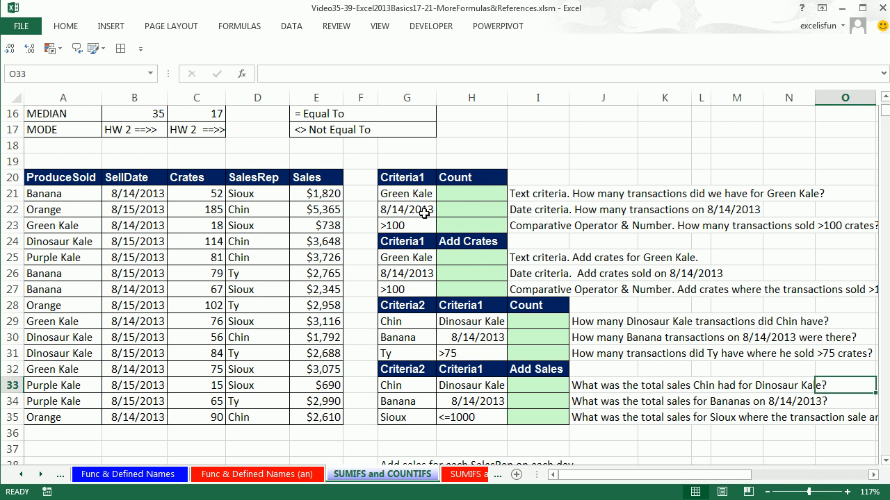
click(412, 196)
click(411, 209)
click(404, 225)
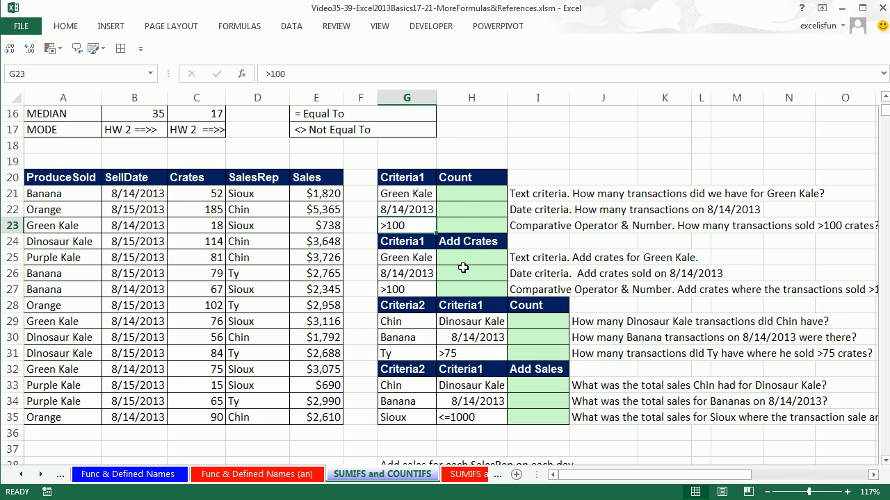
click(460, 194)
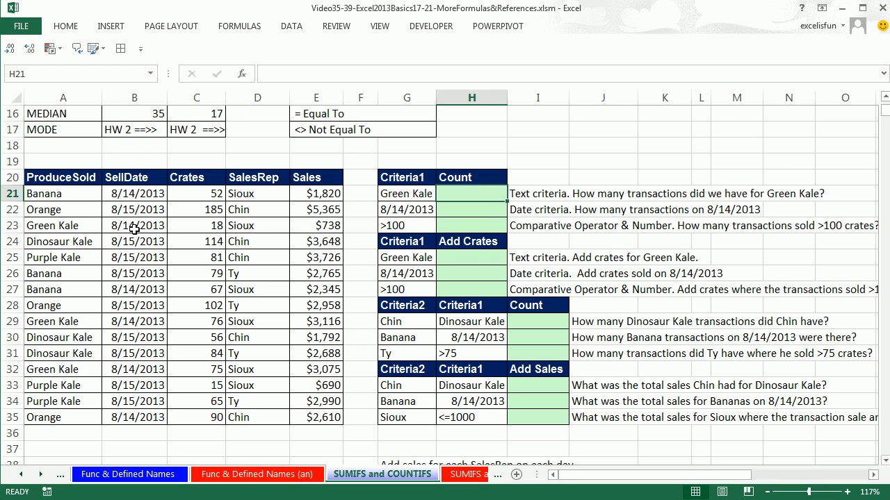
click(79, 225)
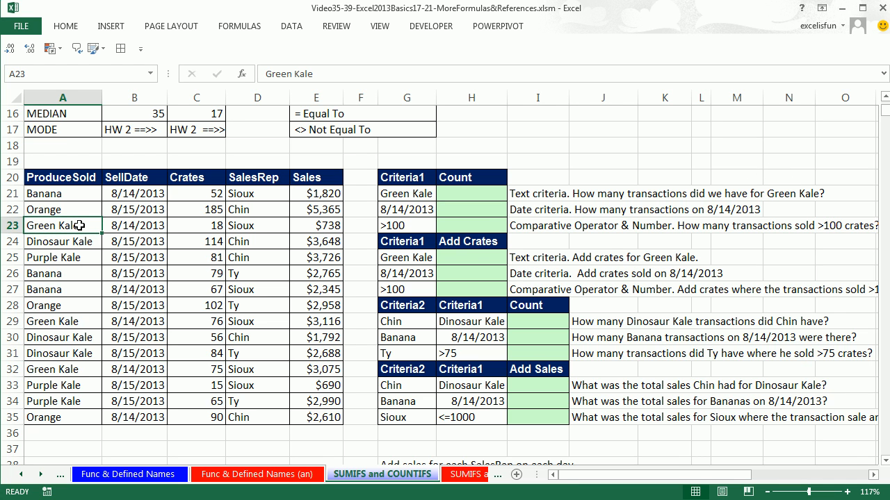
click(82, 321)
click(77, 373)
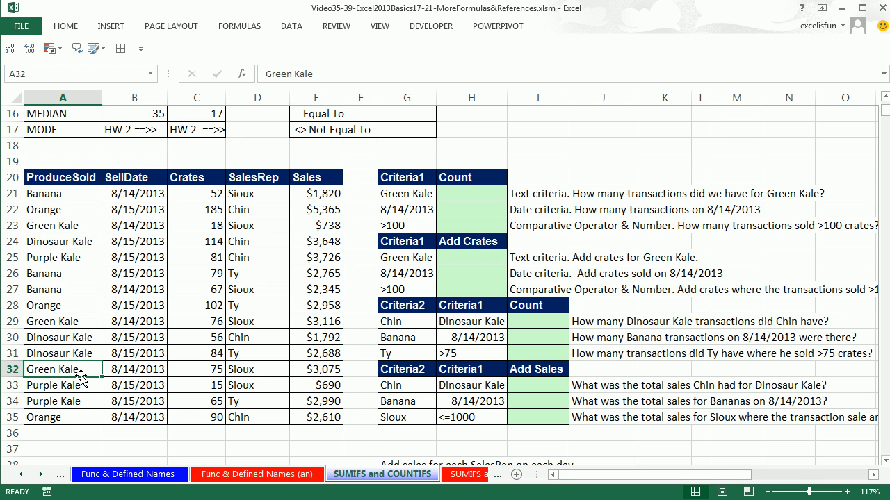
Count the Green Kale transactions in H21 with COUNTIFS, using criteria range A21:A35 and criterion G21
click(450, 196)
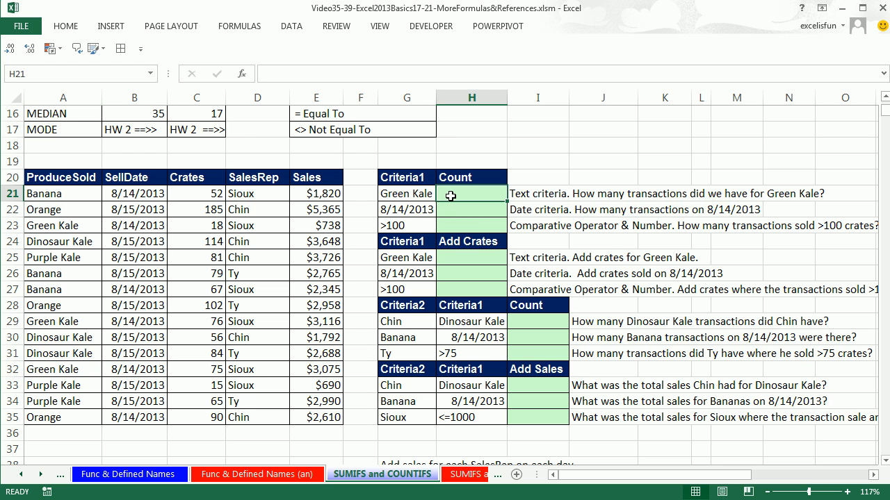
text(=co)
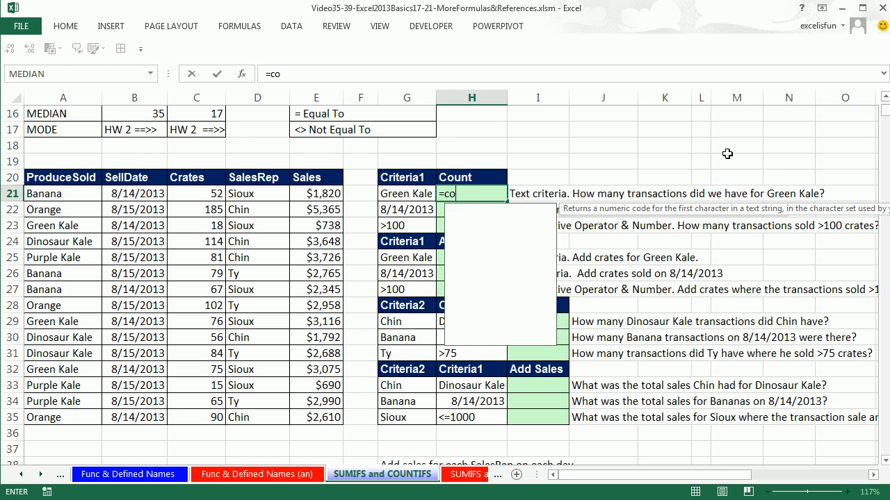
text(untifs)
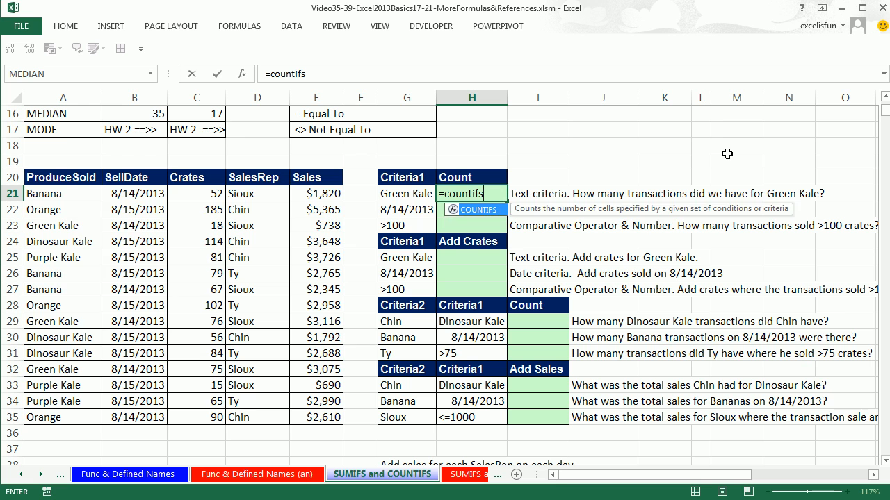
key(Tab)
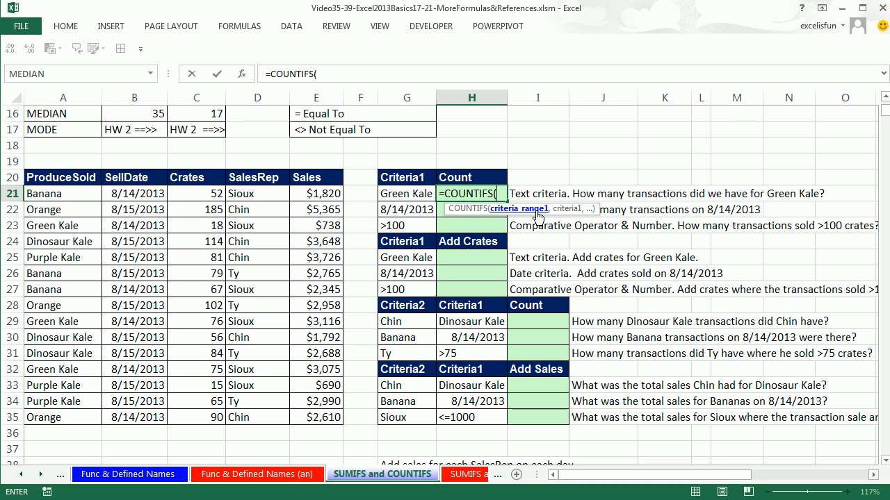
drag(62, 195, 62, 417)
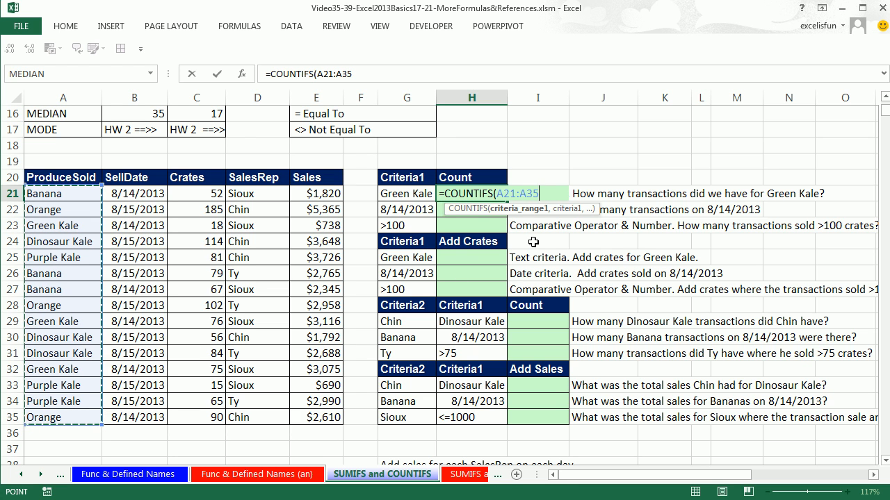
text(,)
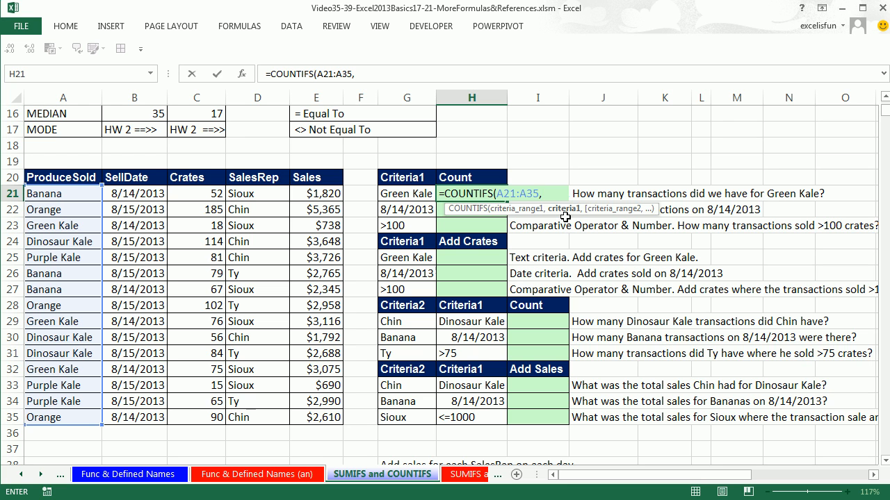
click(410, 194)
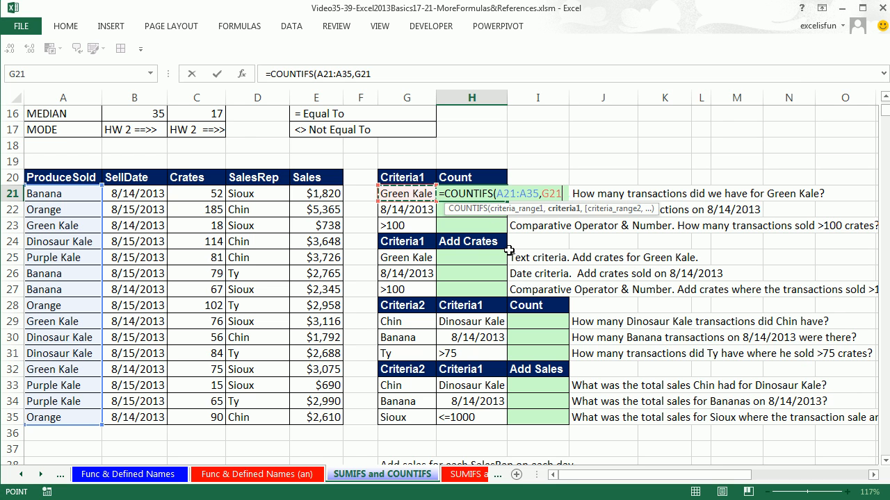
key(ctrl+Return)
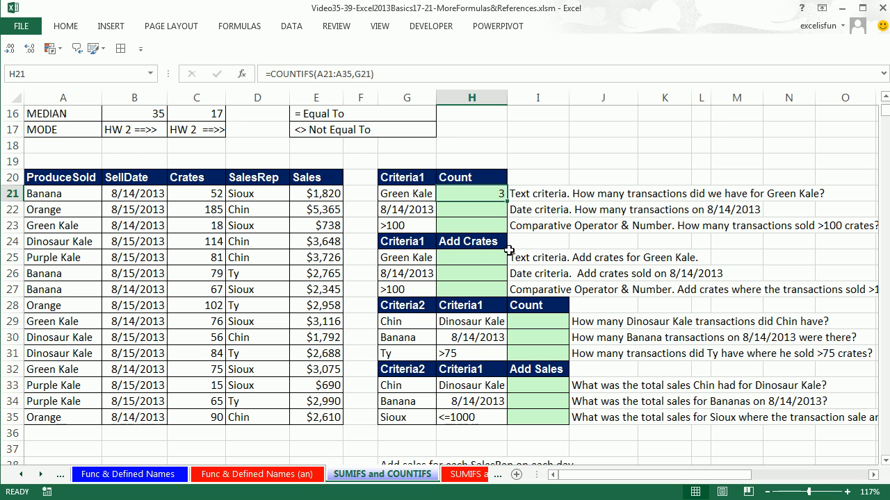
Count the 8/14/2013 transactions in H22 with COUNTIFS, using criteria range B21:B35 and criterion G22
click(455, 208)
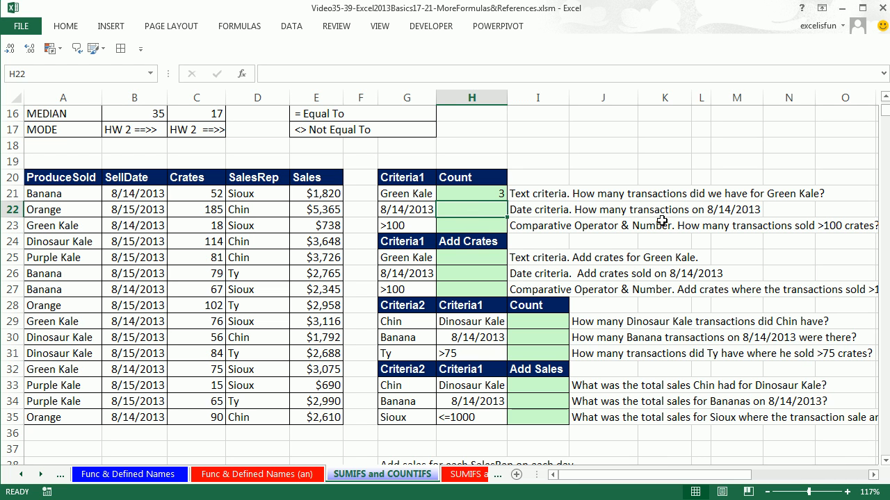
text(=c)
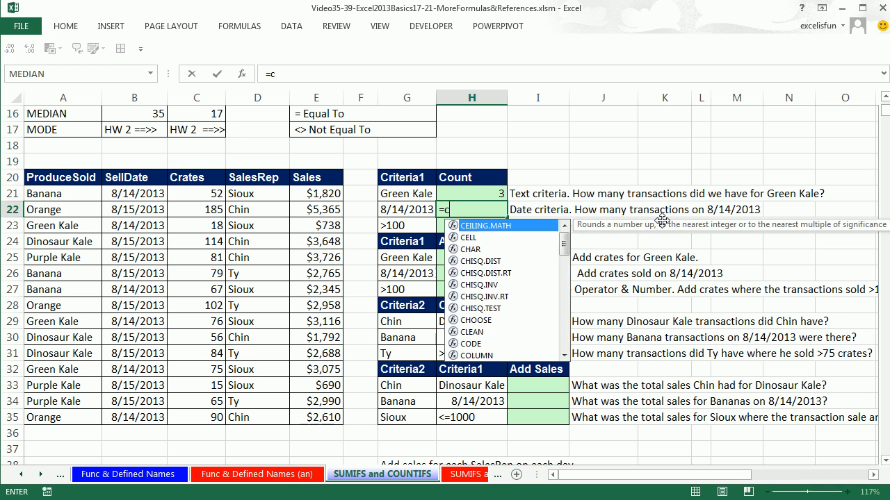
text(ountifs)
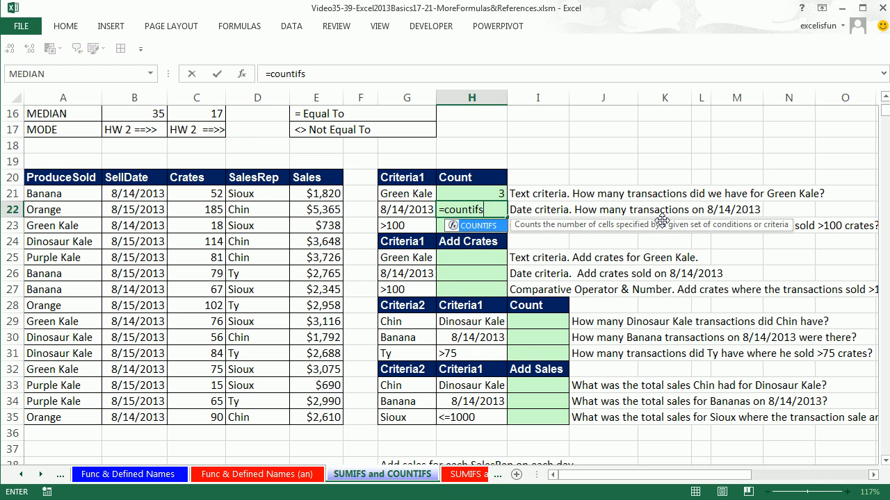
key(Tab)
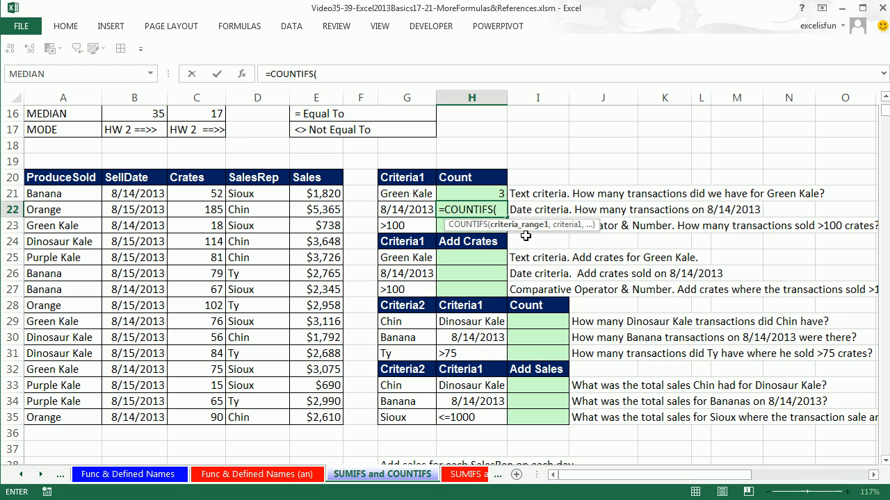
drag(123, 193, 130, 419)
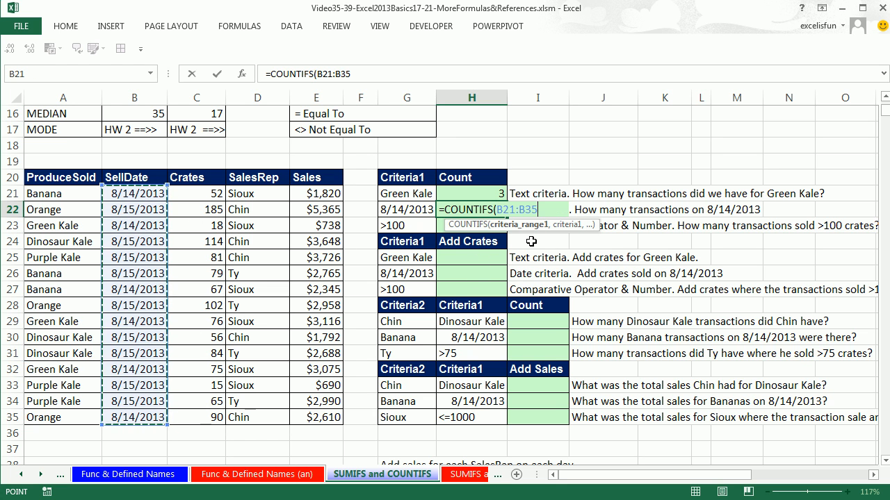
text(,)
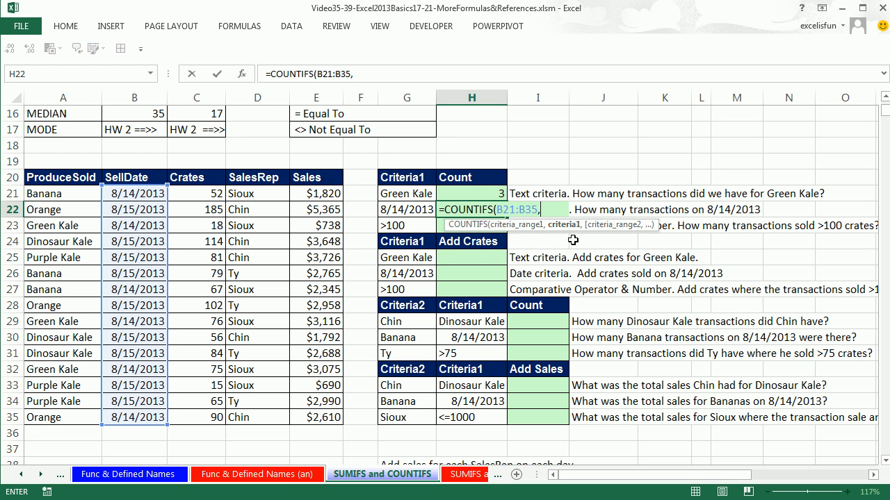
click(408, 209)
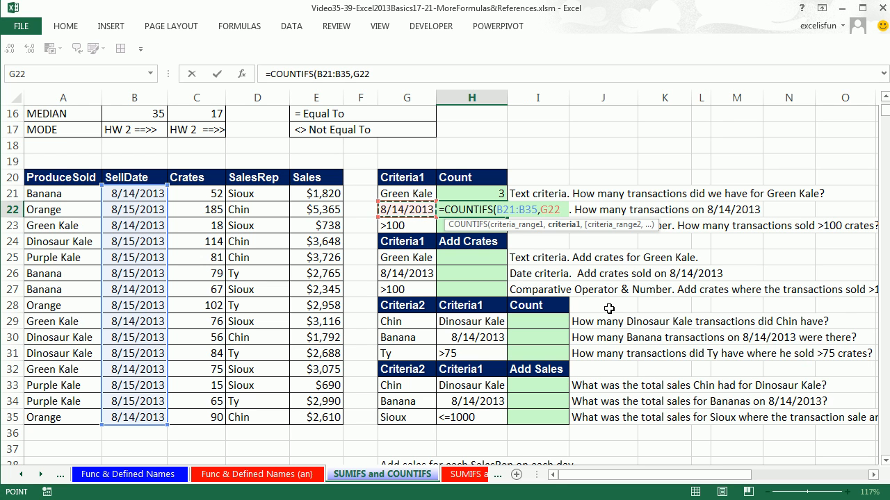
text())
key(ctrl+Return)
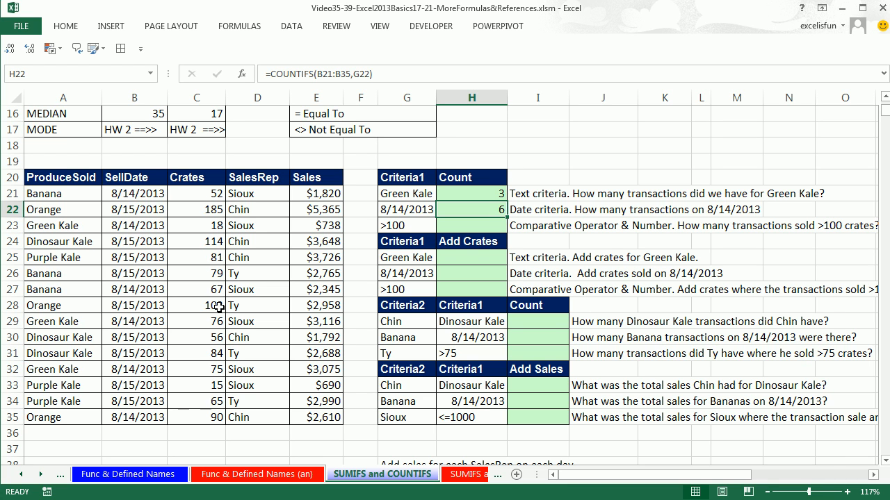
Count the transactions with more than 100 crates in H23 with COUNTIFS, using range C21:C35 and criterion G23
click(465, 227)
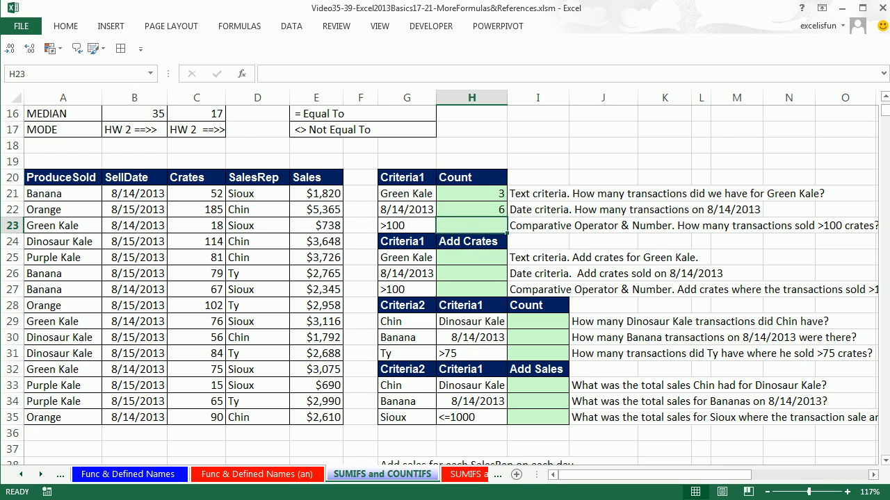
text(=countifs)
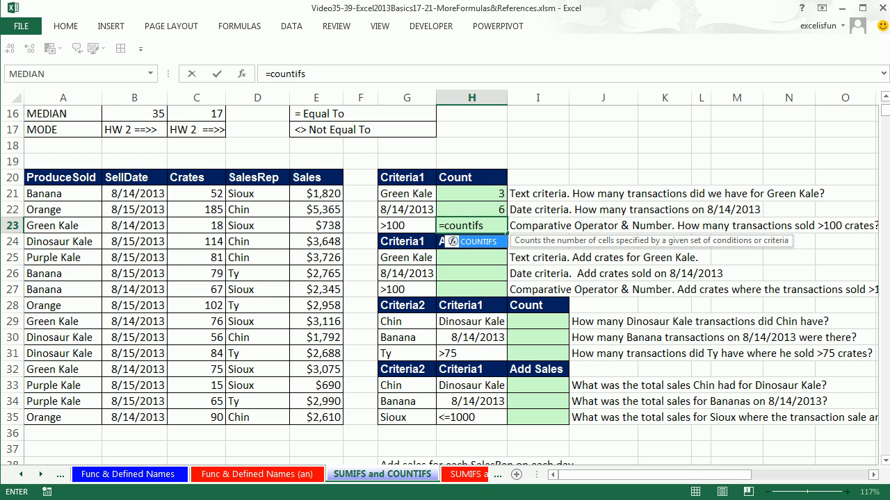
key(Tab)
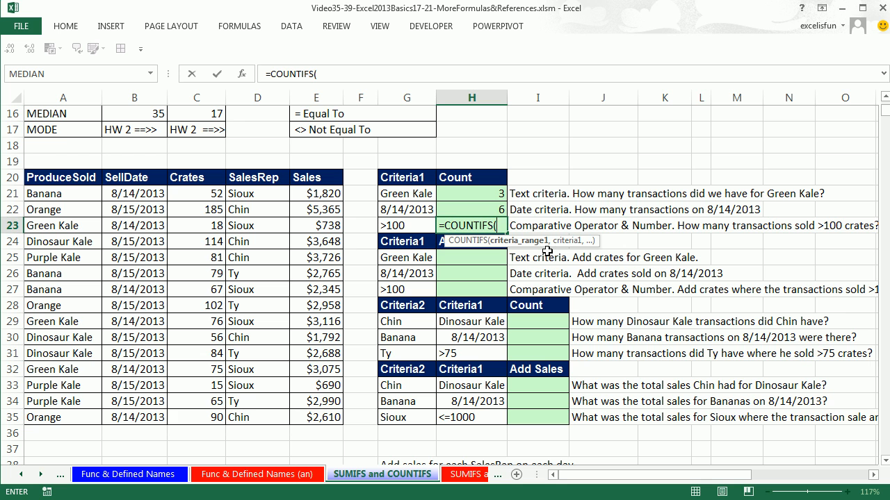
drag(186, 194, 200, 415)
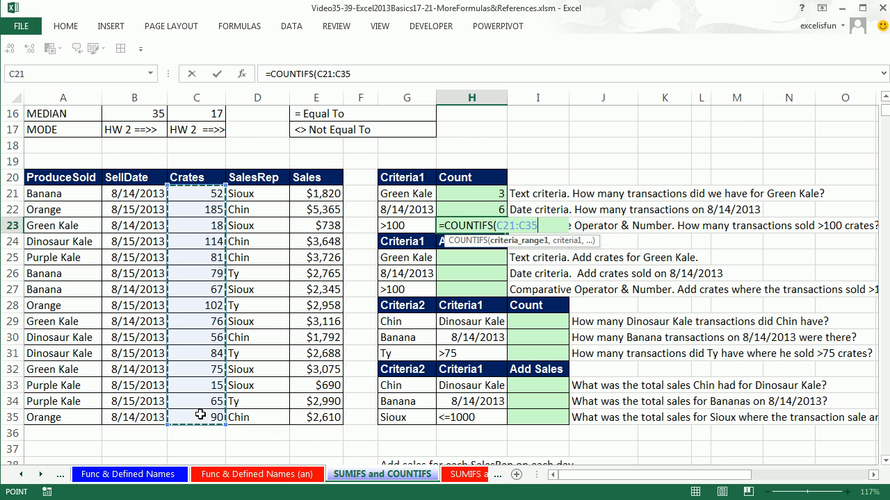
text(,)
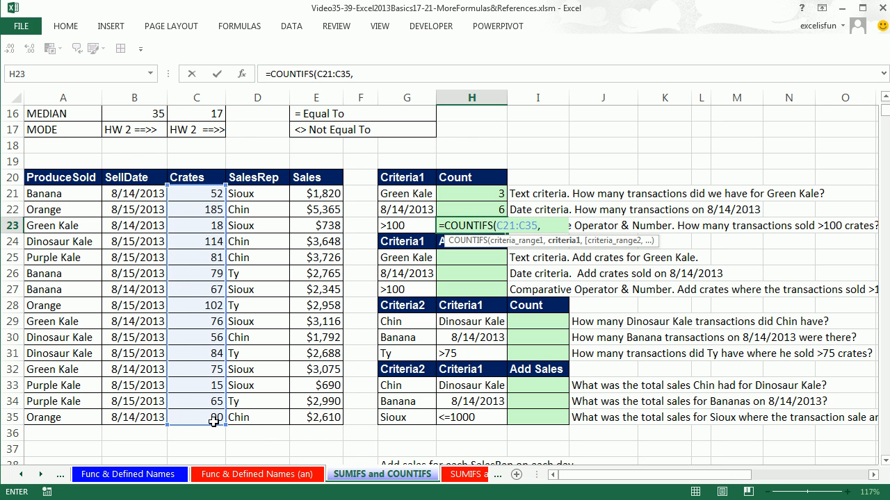
click(397, 226)
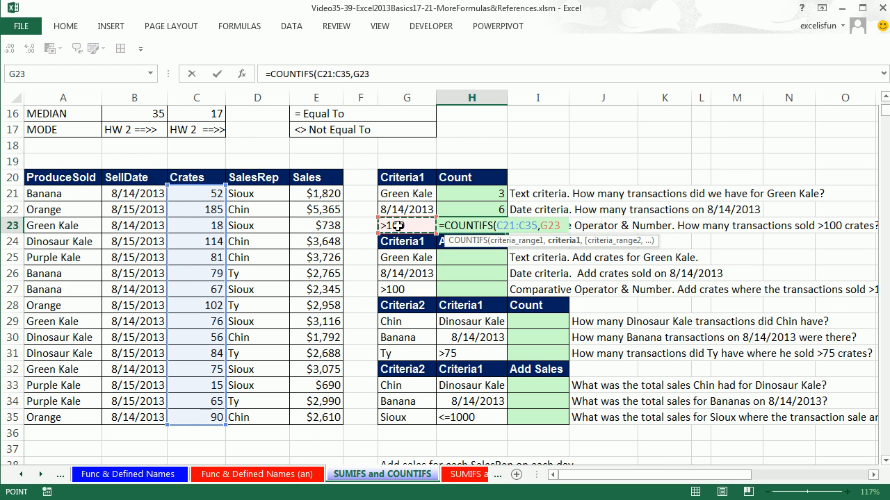
key(ctrl+Return)
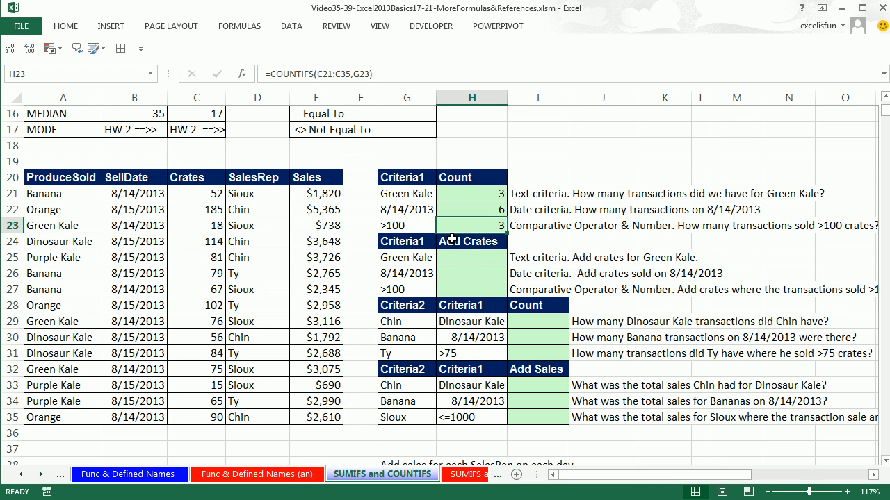
Examine the Green Kale records in the ProduceSold column and their matching Crates values for the H25 total
click(467, 259)
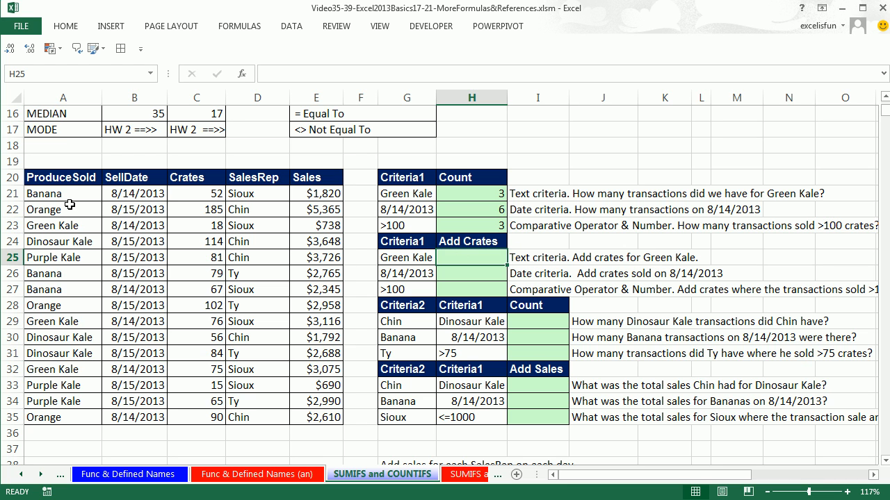
click(77, 225)
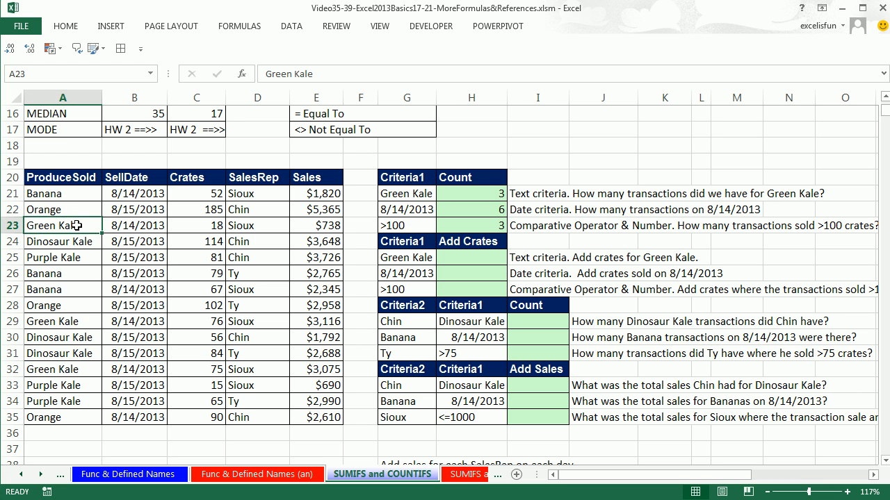
click(207, 226)
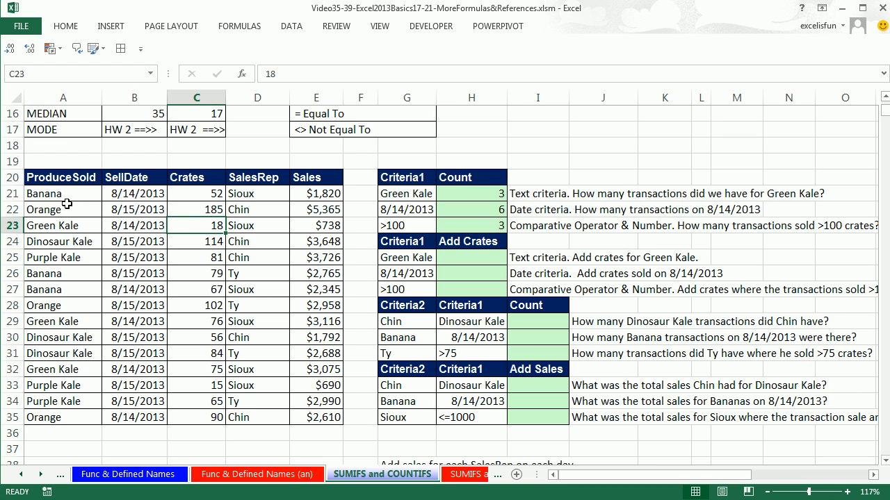
click(64, 321)
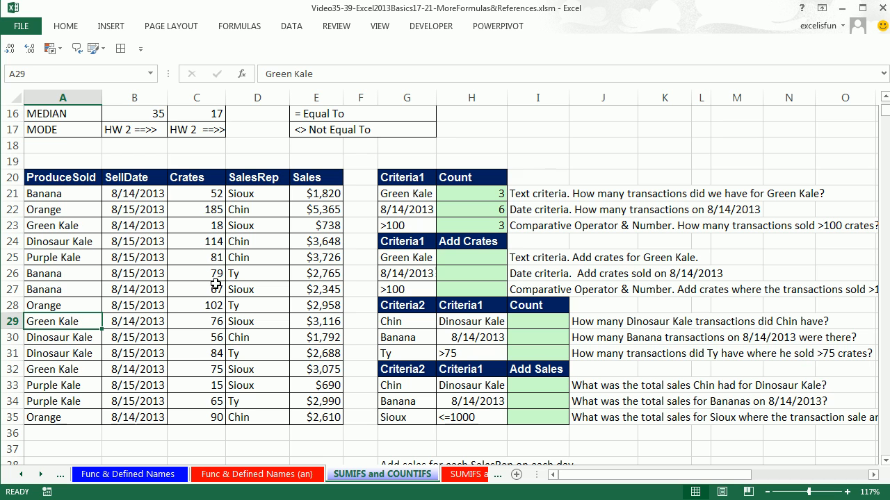
click(209, 323)
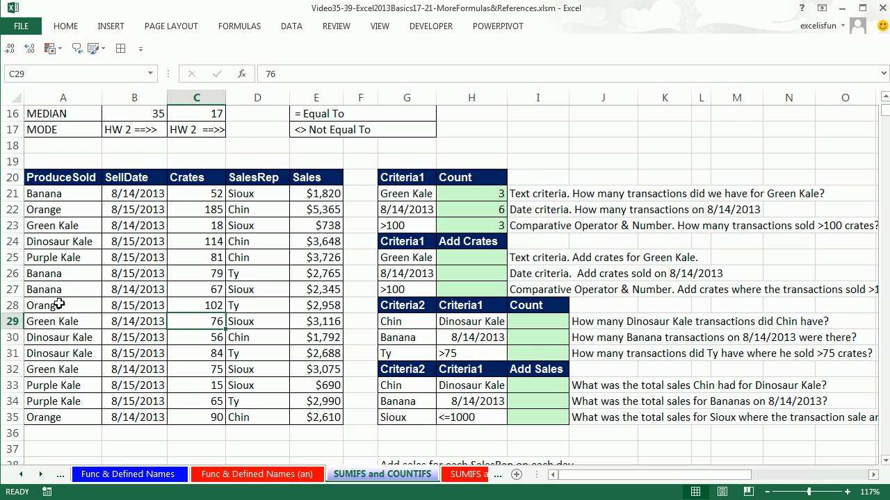
click(74, 340)
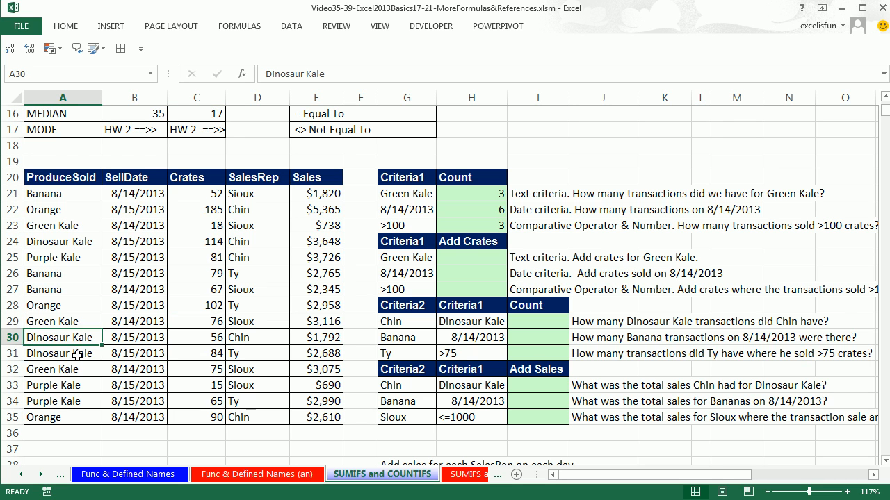
click(77, 354)
click(83, 371)
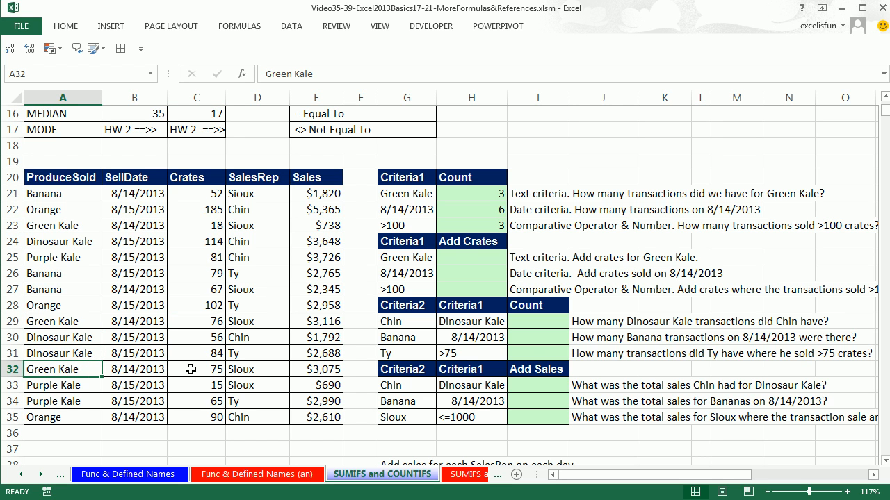
click(189, 373)
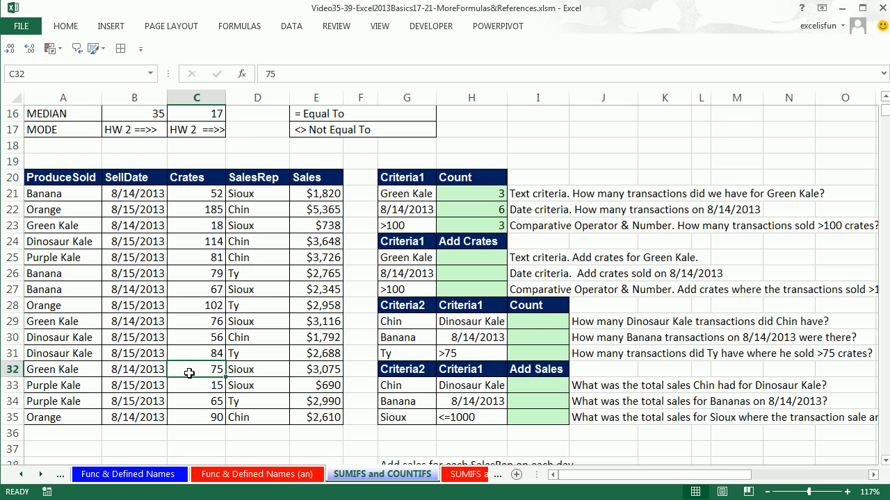
Add the Green Kale crates in H25 with SUMIFS, using sum range C21:C35, criteria range A21:A35 and criterion G25
click(471, 259)
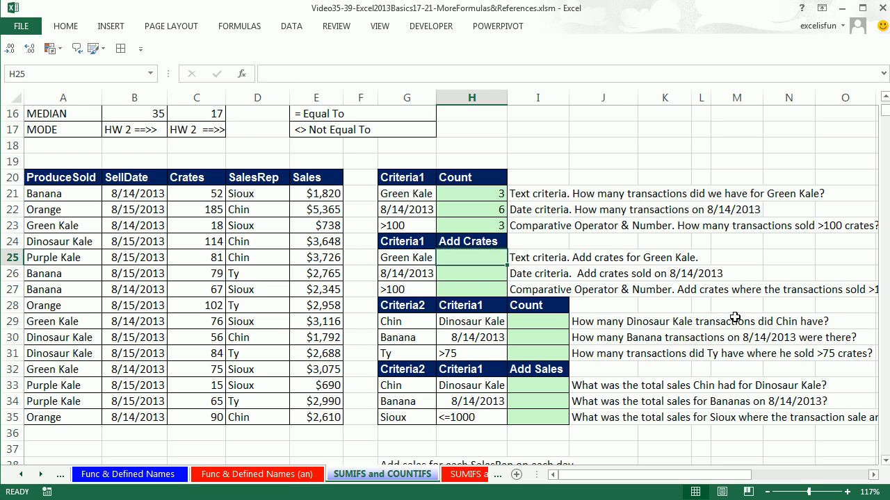
text(=su)
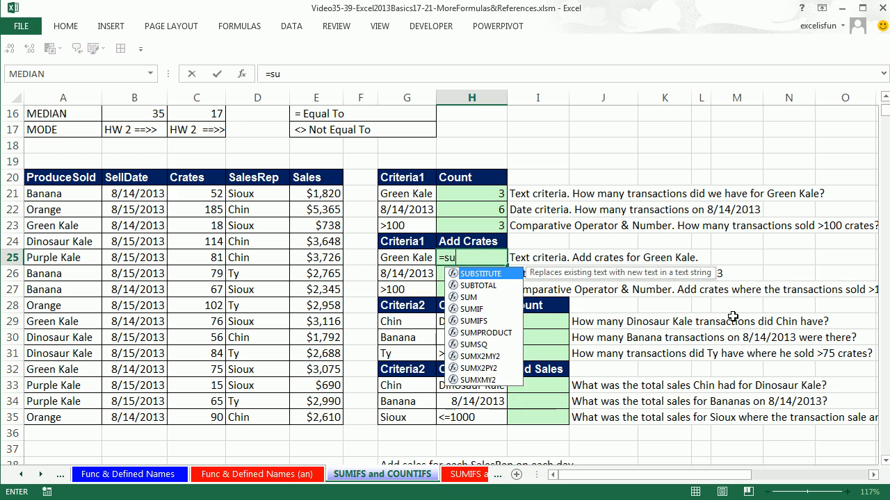
text(mifs)
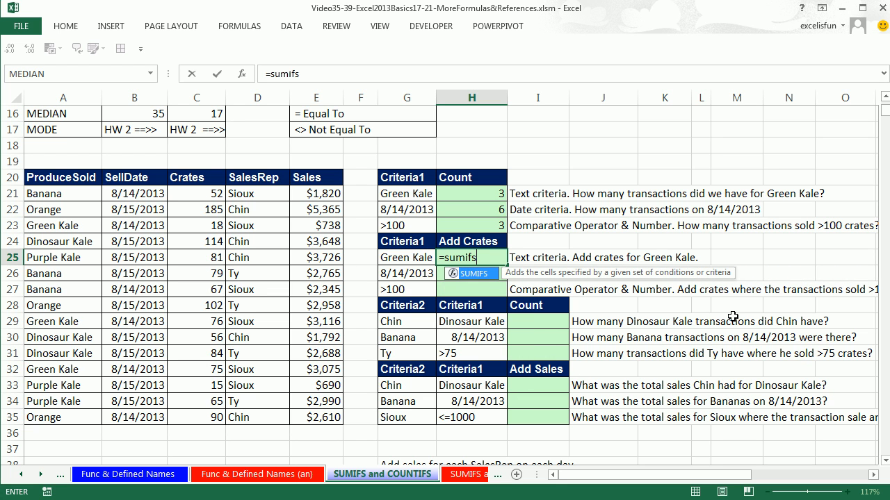
key(Tab)
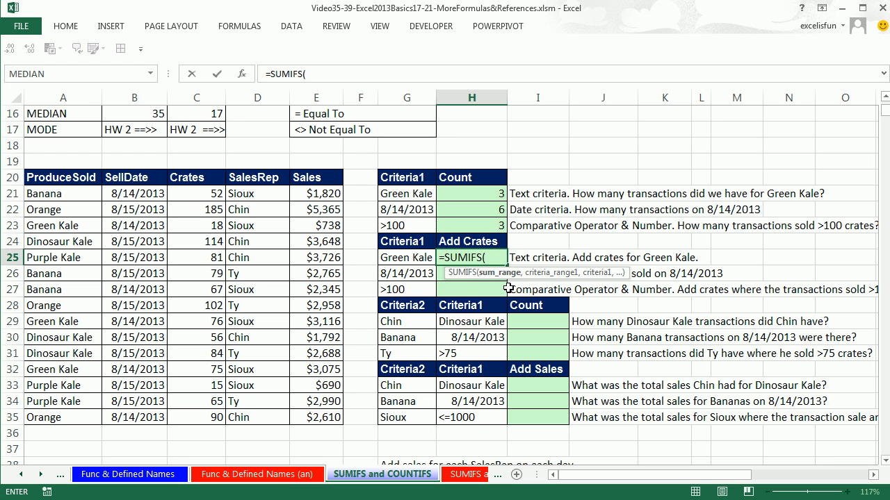
drag(198, 193, 197, 415)
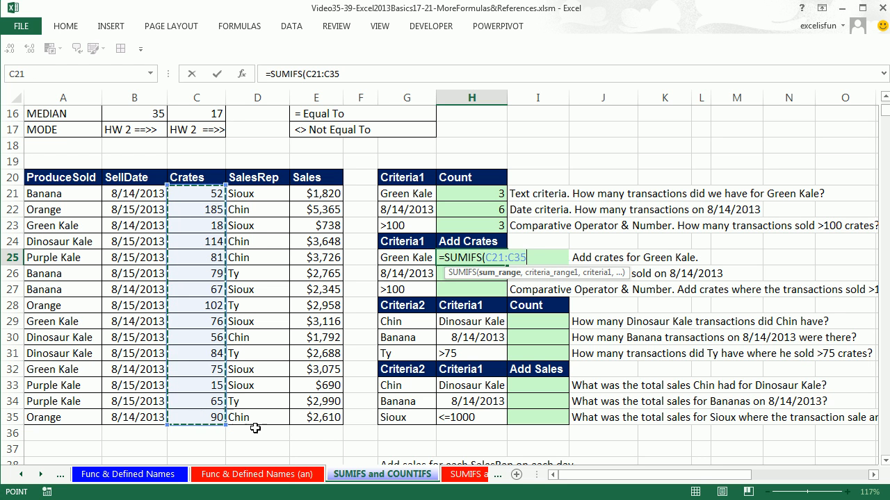
text(,)
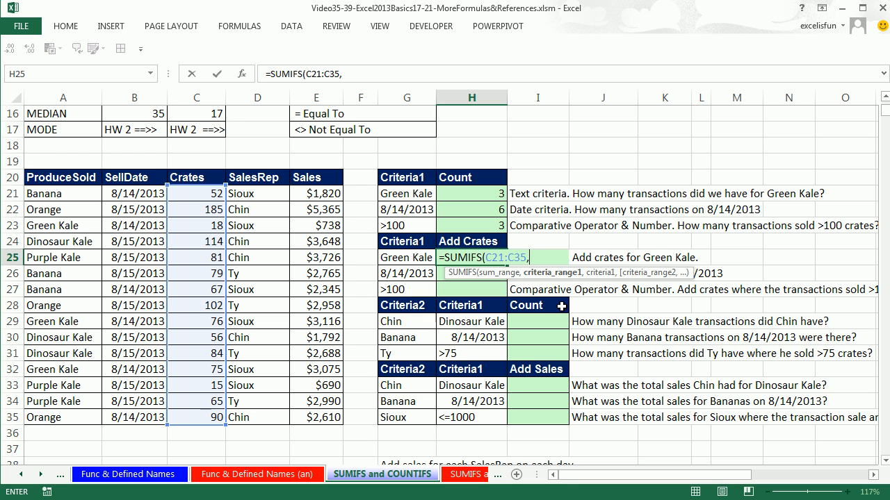
drag(47, 193, 64, 420)
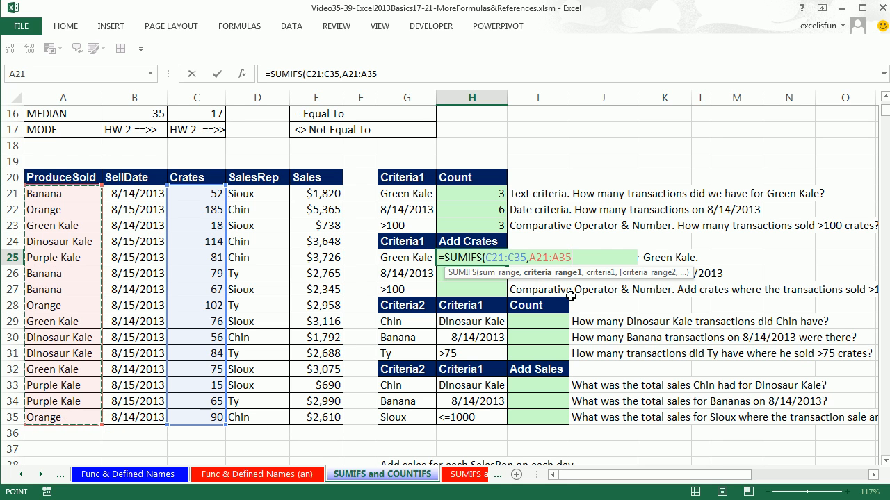
text(,)
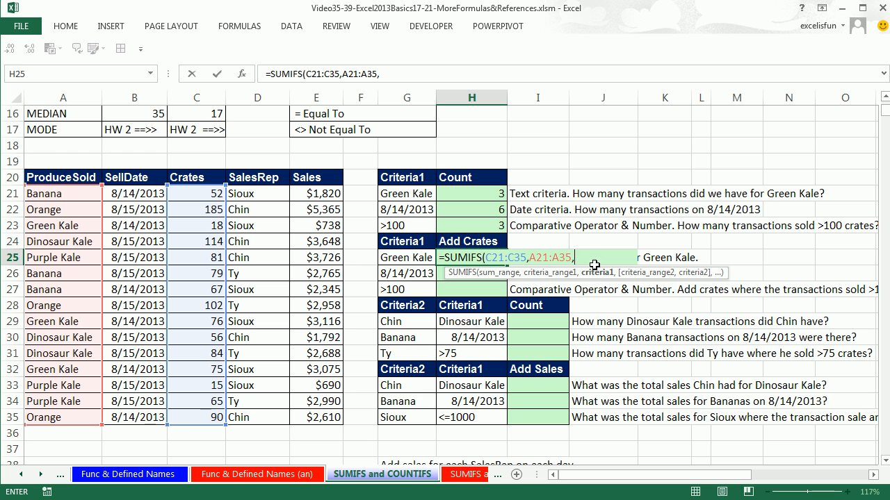
click(388, 258)
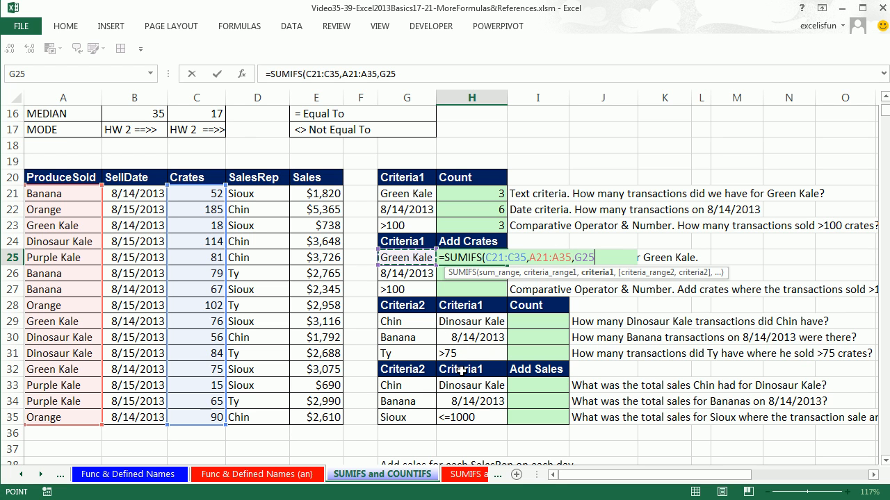
text())
key(ctrl+Return)
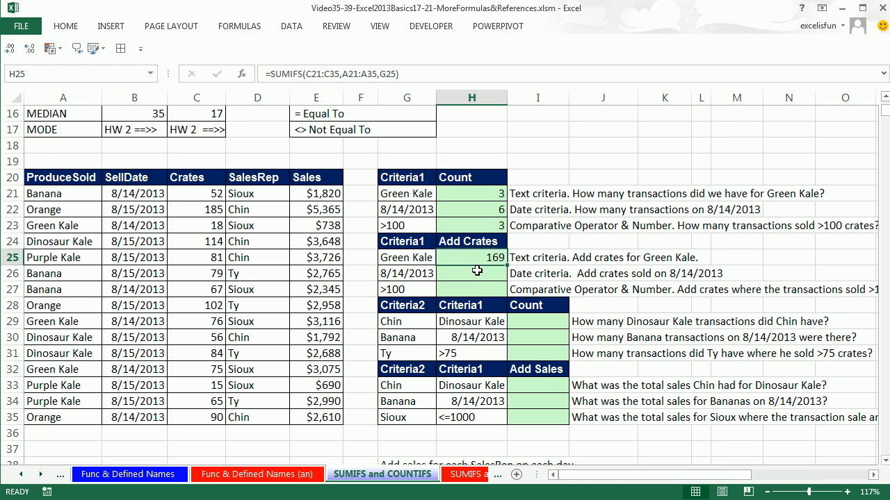
Add the crates sold on 8/14/2013 in H26 with SUMIFS, using sum range C21:C35, criteria range B21:B35 and criterion G26
click(477, 272)
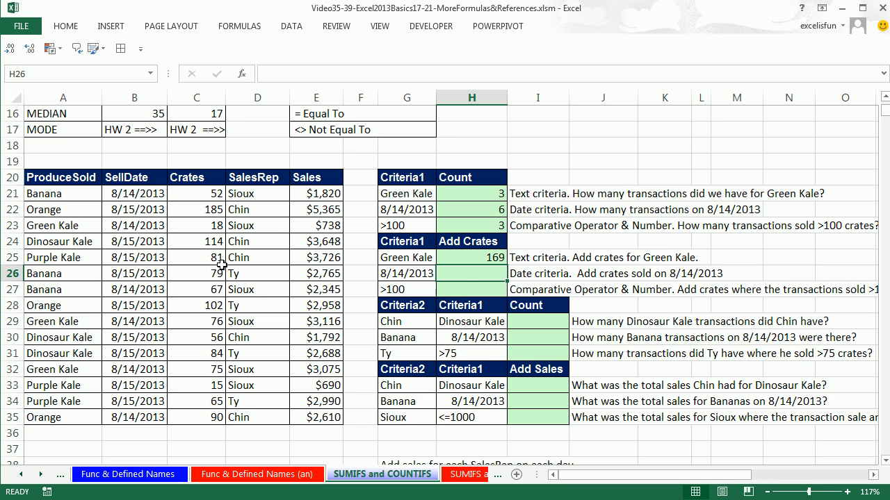
click(143, 325)
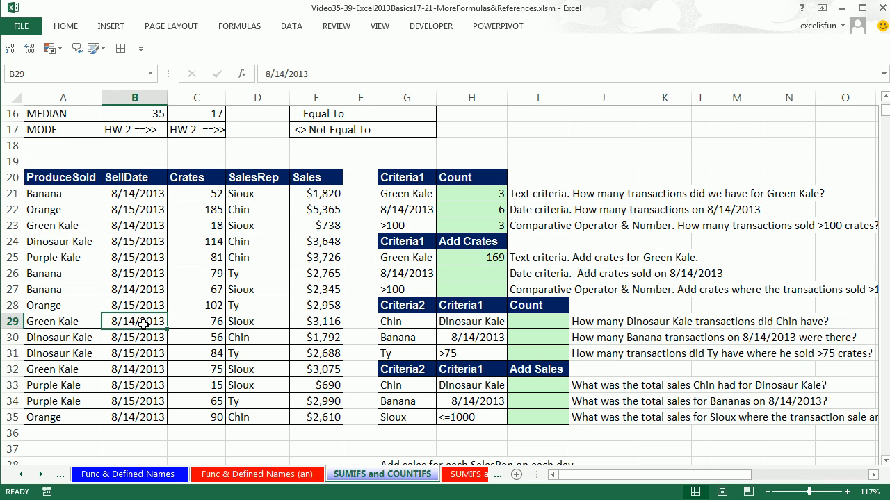
click(141, 371)
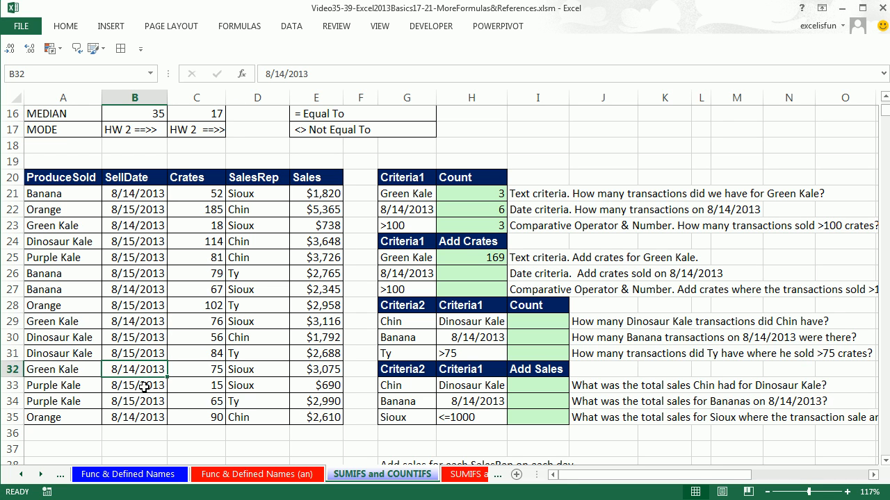
click(137, 417)
click(472, 274)
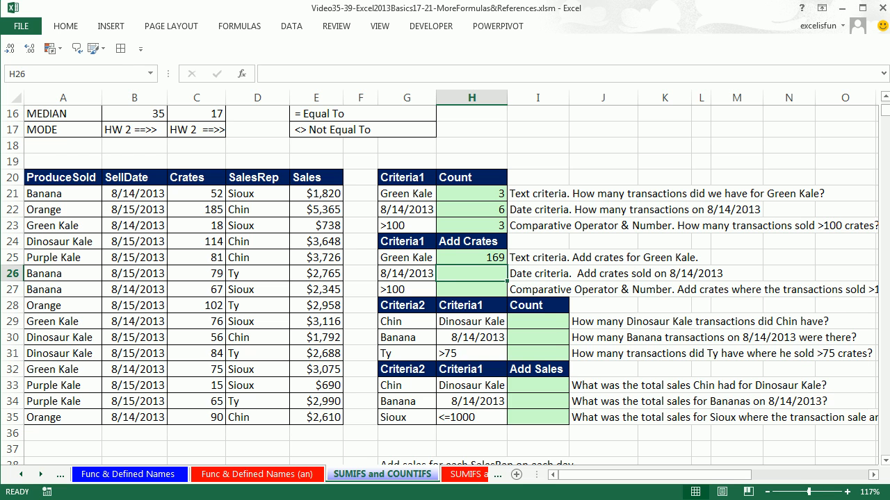
text(=sumifs)
key(Tab)
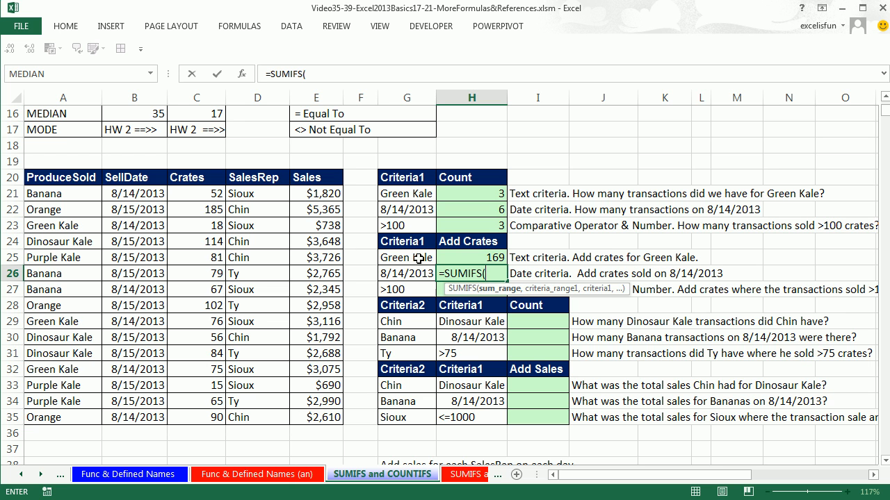
drag(196, 196, 201, 417)
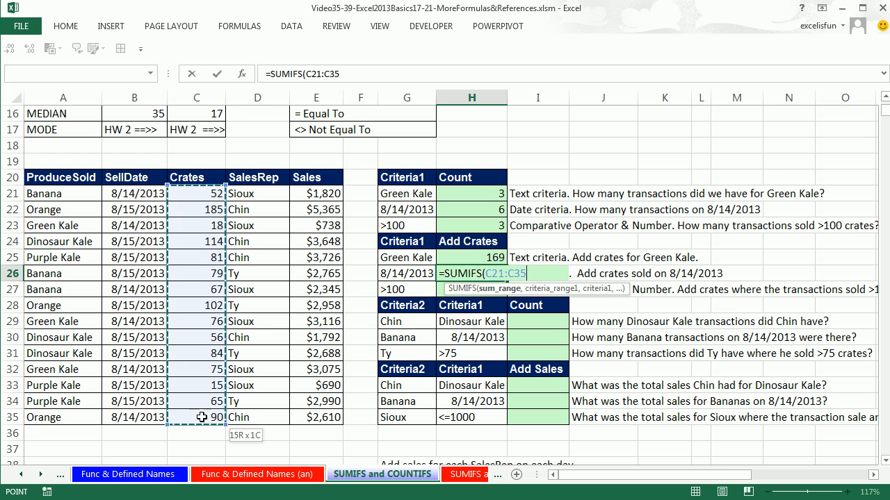
text(,)
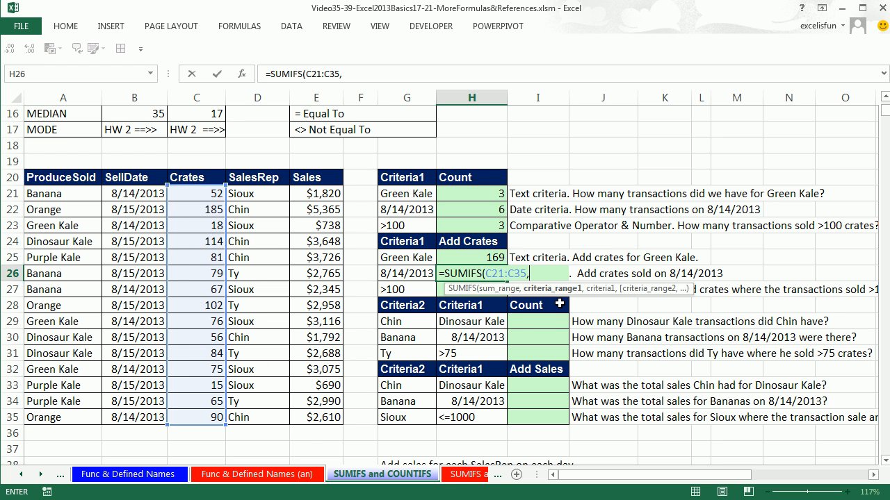
drag(130, 193, 137, 415)
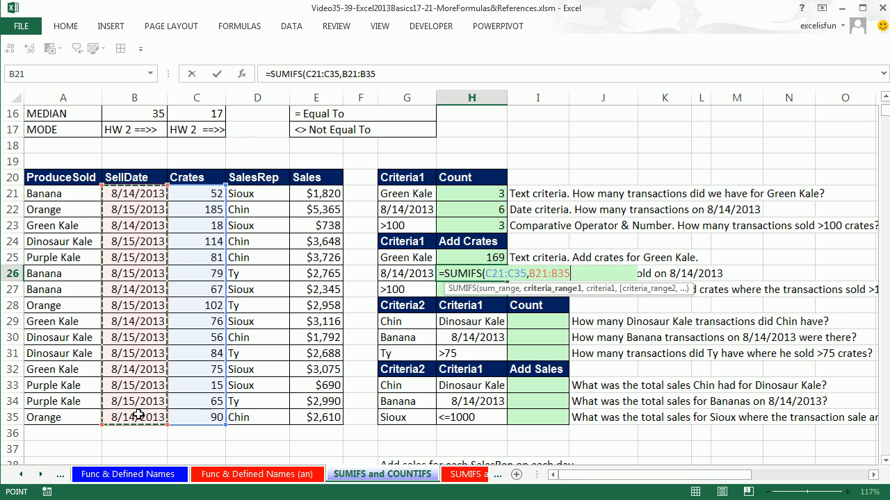
text(,)
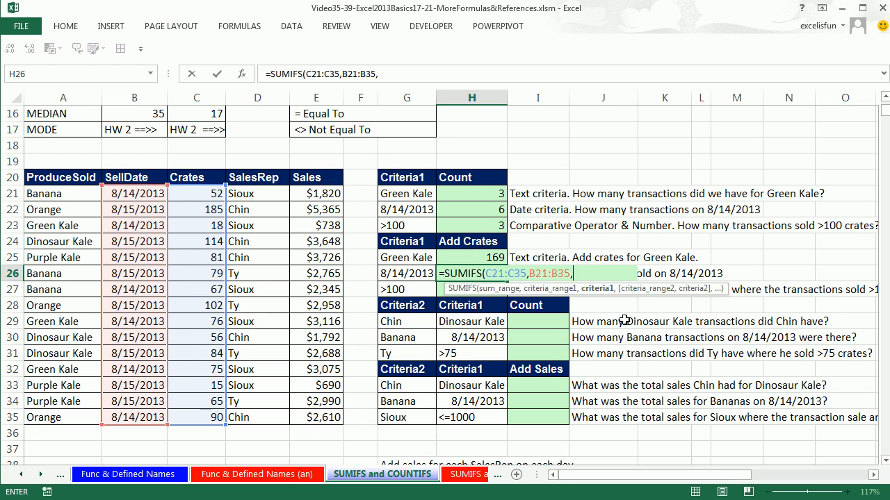
click(410, 276)
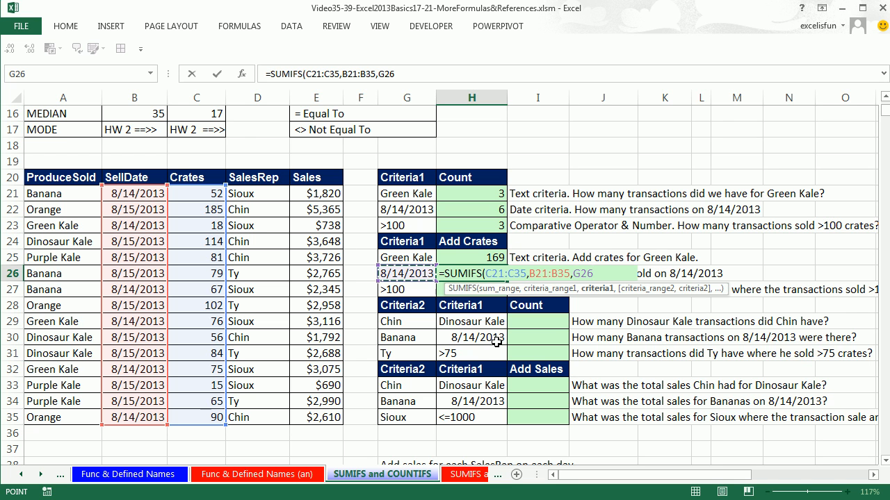
text())
key(ctrl+Return)
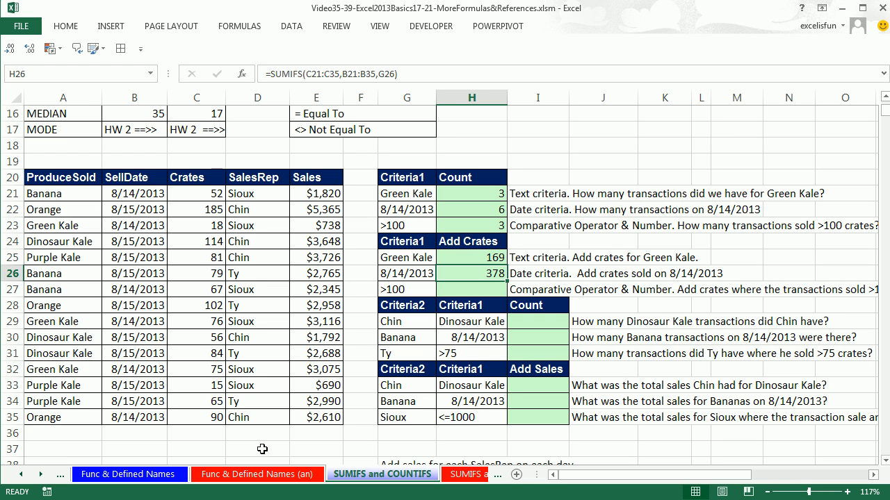
Examine the first Crates values in C21:C24 against the >100 criterion for the H27 total
click(485, 288)
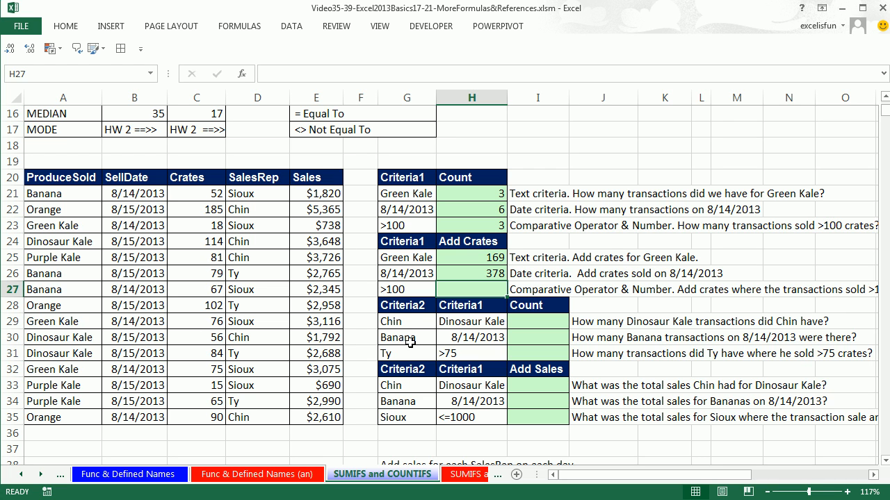
click(199, 193)
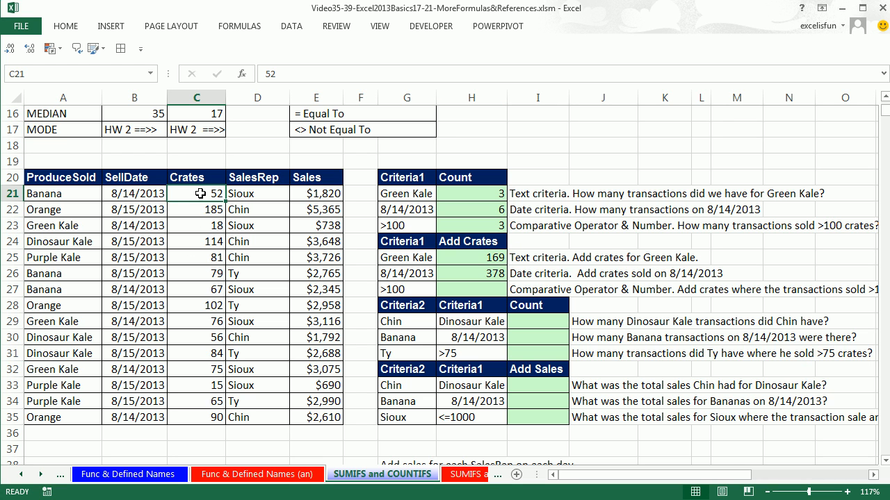
click(200, 209)
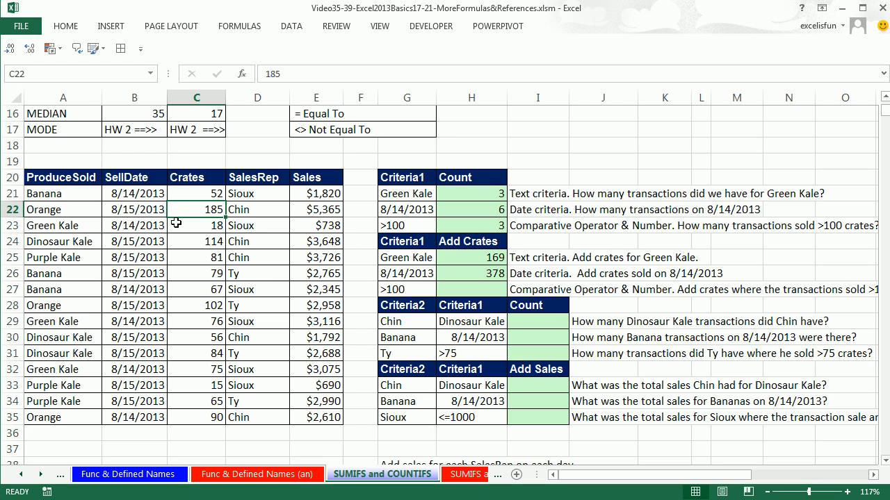
click(209, 225)
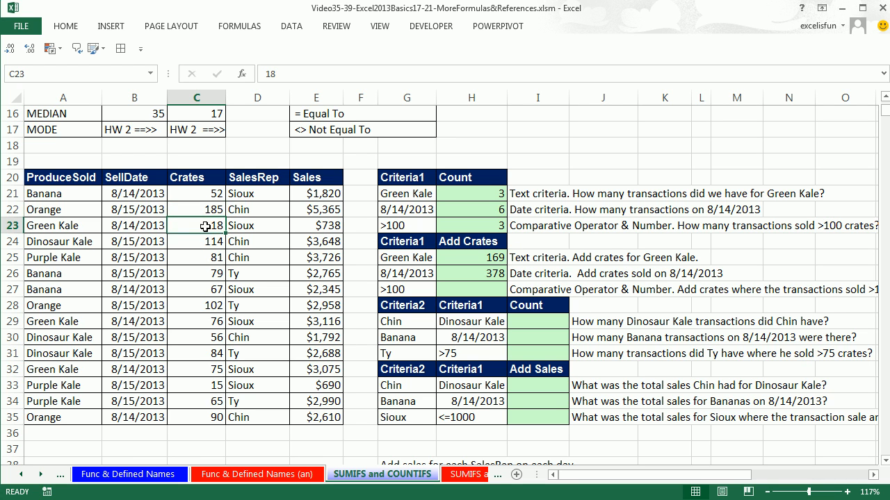
click(207, 242)
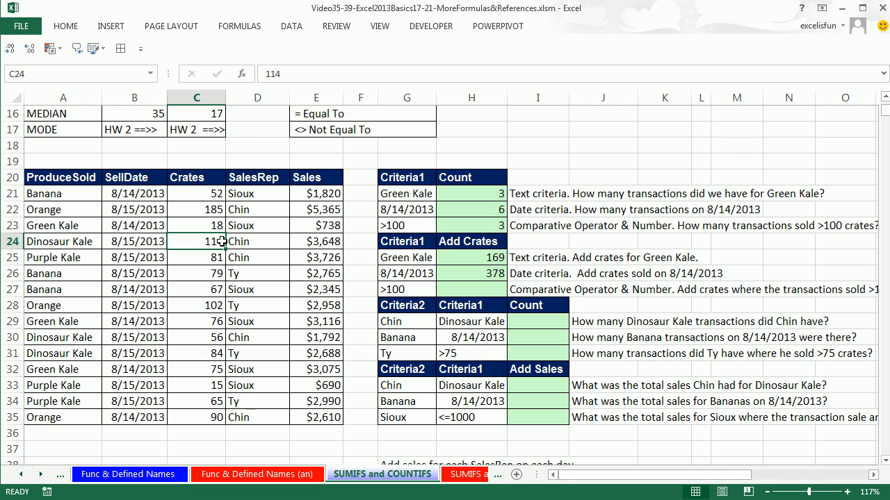
Add the crates from transactions above 100 in H27 with SUMIFS, using sum range C21:C35, criteria range C21:C35 and criterion G27
click(481, 290)
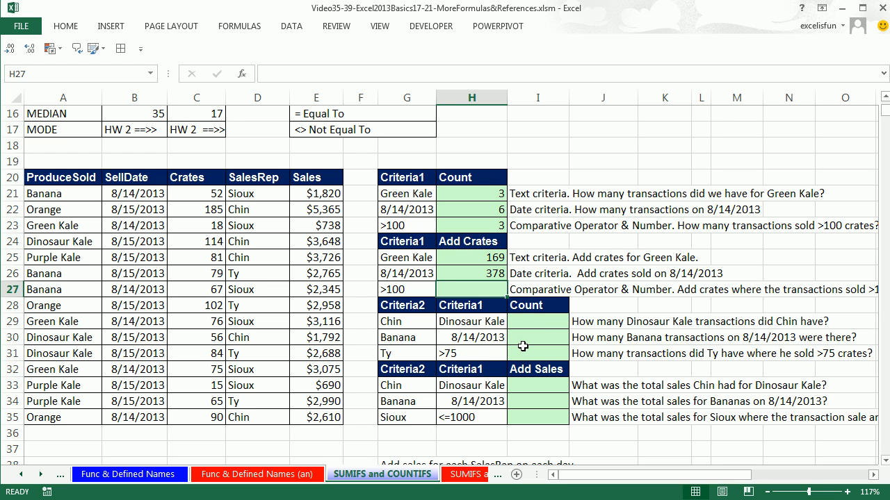
text(=sumifs)
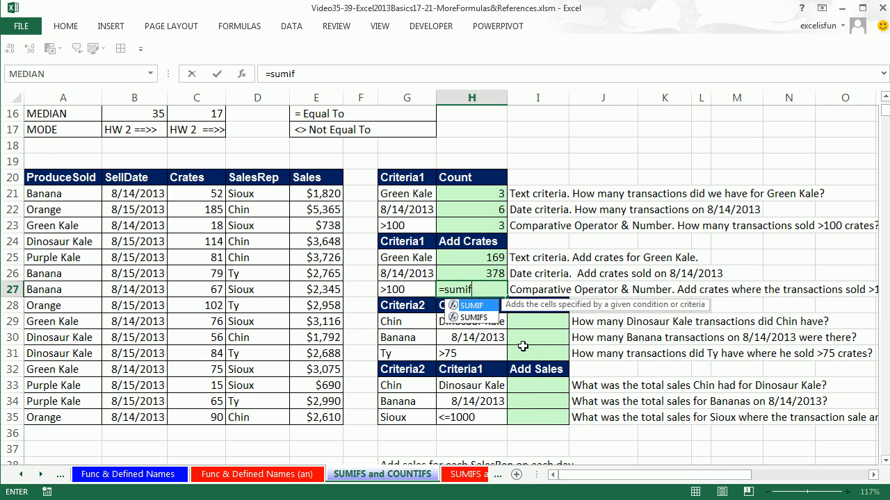
key(Tab)
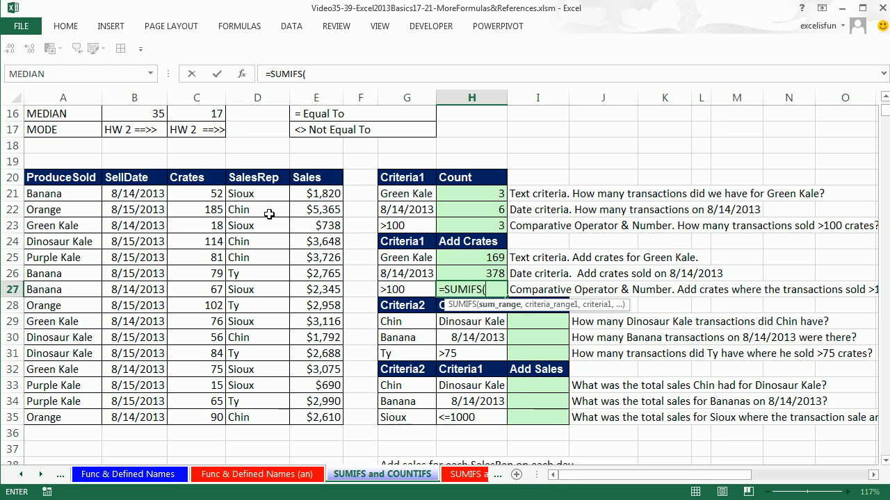
drag(186, 192, 194, 417)
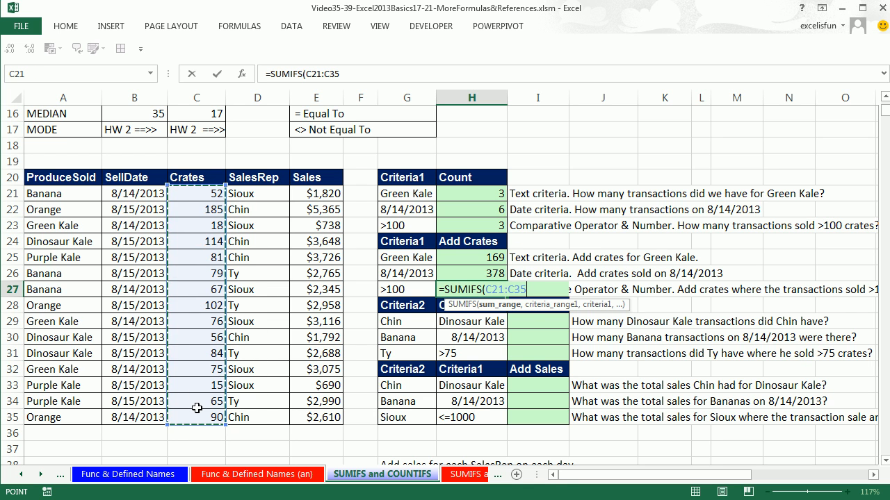
text(,)
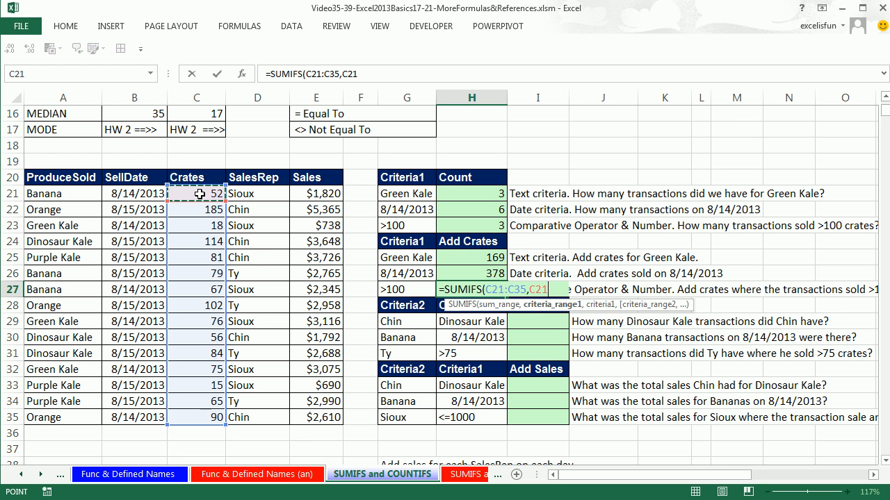
drag(200, 194, 200, 248)
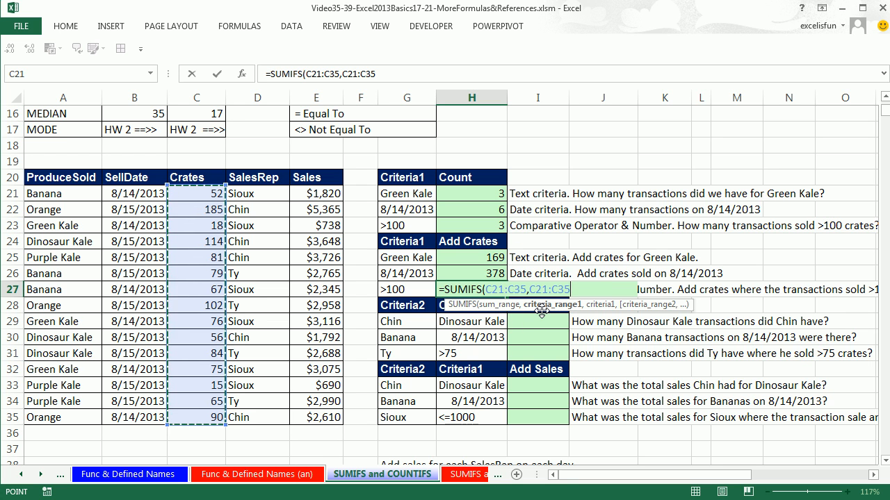
text(,)
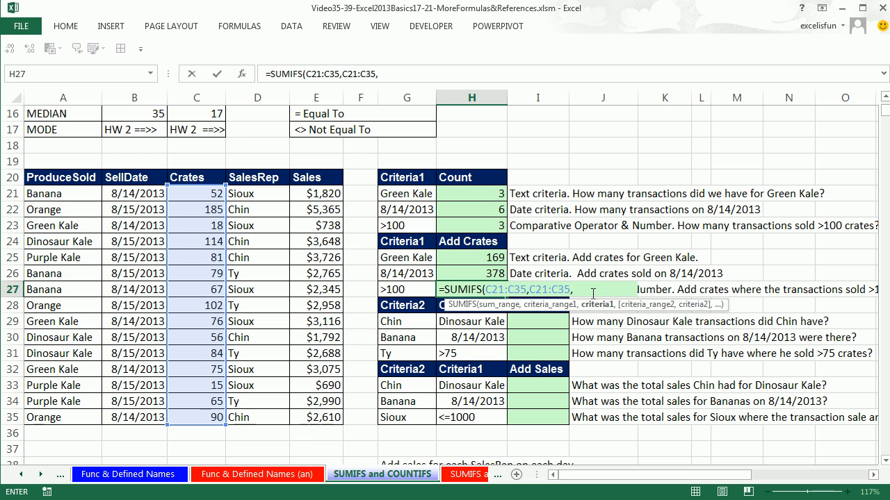
click(410, 289)
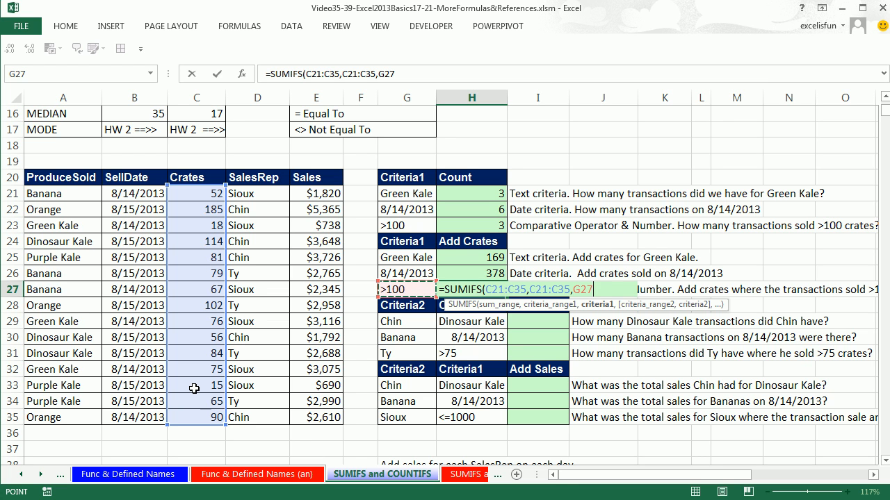
text())
key(ctrl+Return)
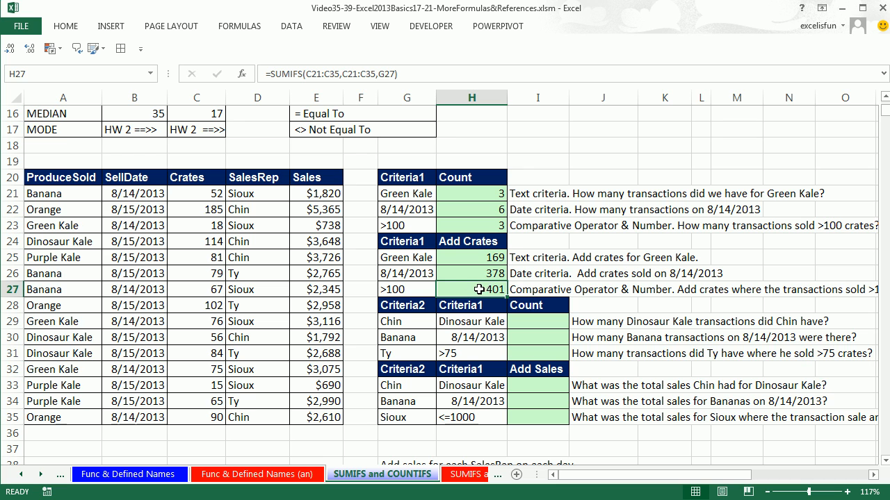
Check the H27 total by selecting the Crates values above 100 together, and review the formula's ranges
click(205, 209)
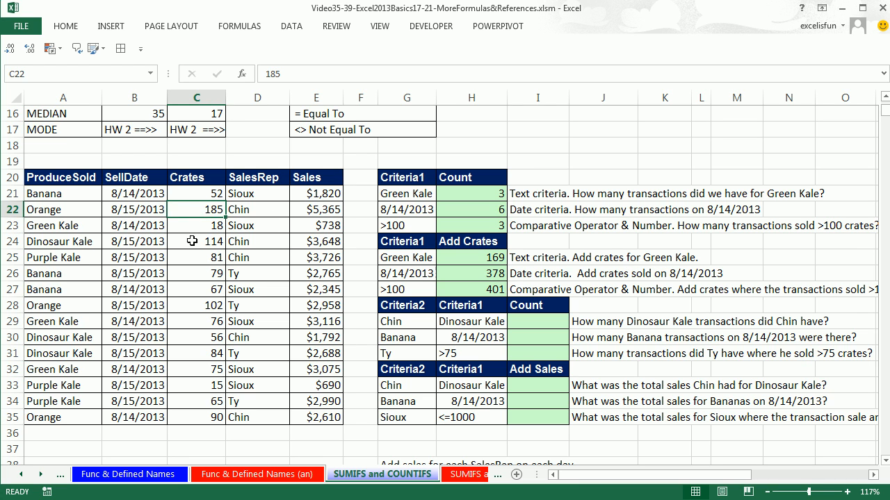
ctrl+click(210, 241)
ctrl+click(206, 305)
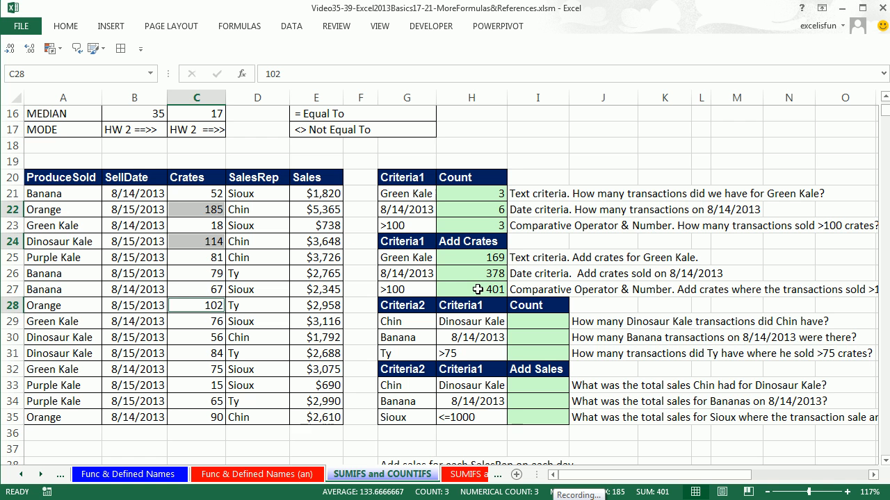
double_click(478, 289)
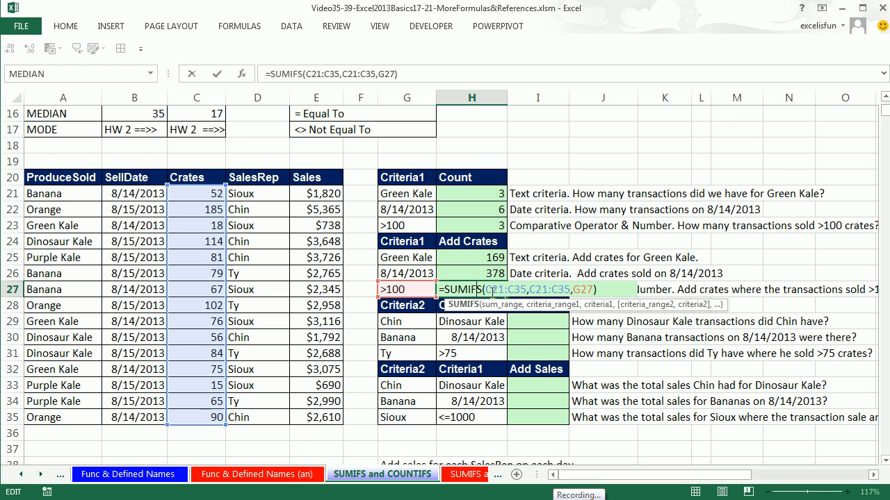
key(ctrl+Return)
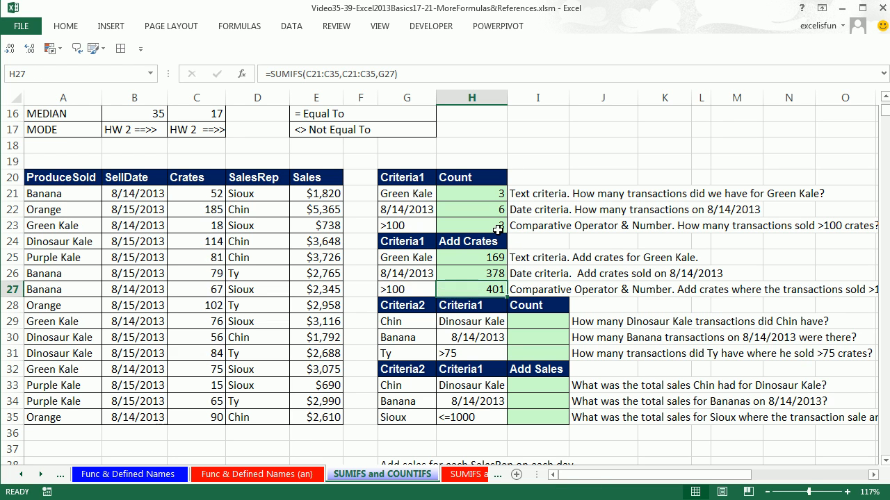
Label J18 as SUMIF and add the crates above 100 in J19 with SUMIF, using range C21:C35 and criterion G27
click(588, 142)
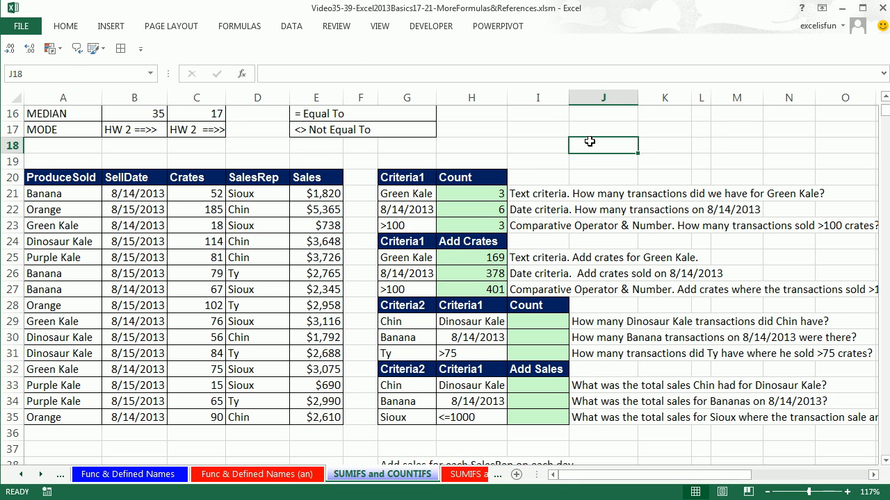
text(SUMIF)
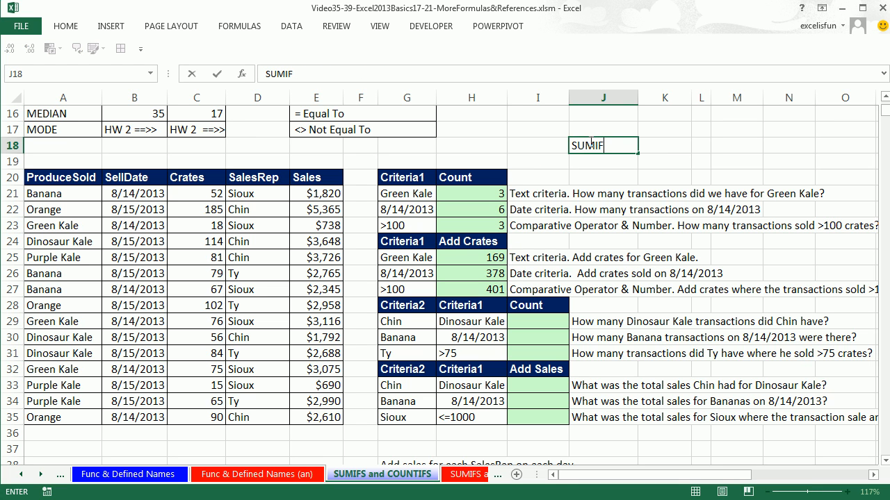
key(Return)
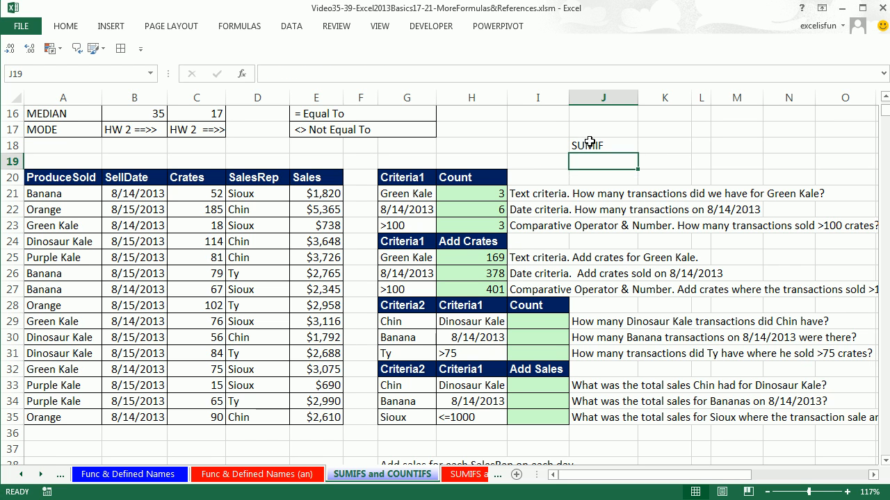
text(=sumif)
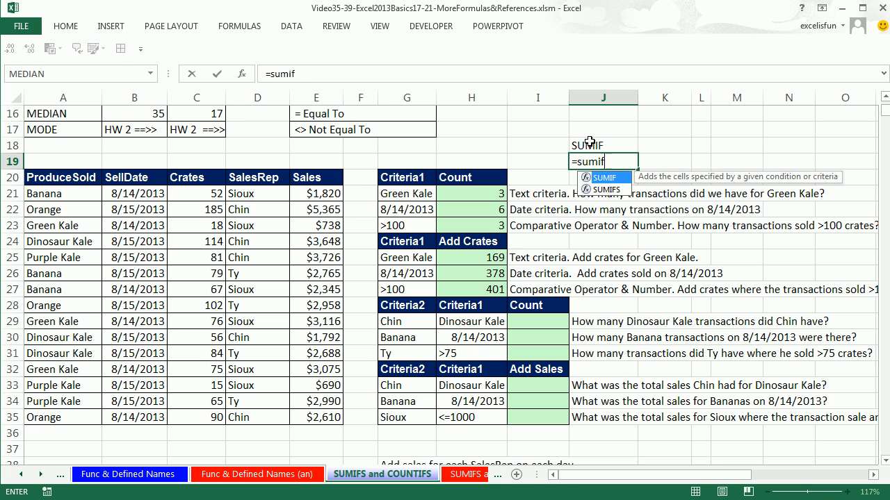
key(Tab)
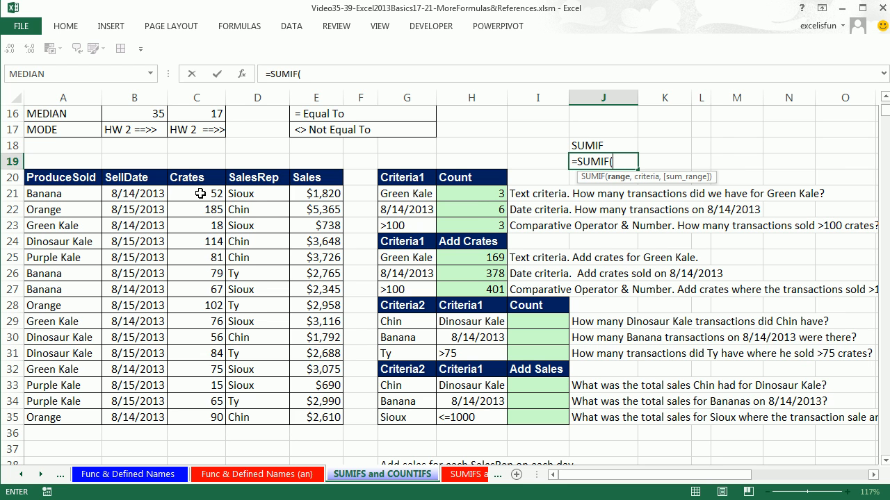
drag(199, 194, 197, 416)
text(,)
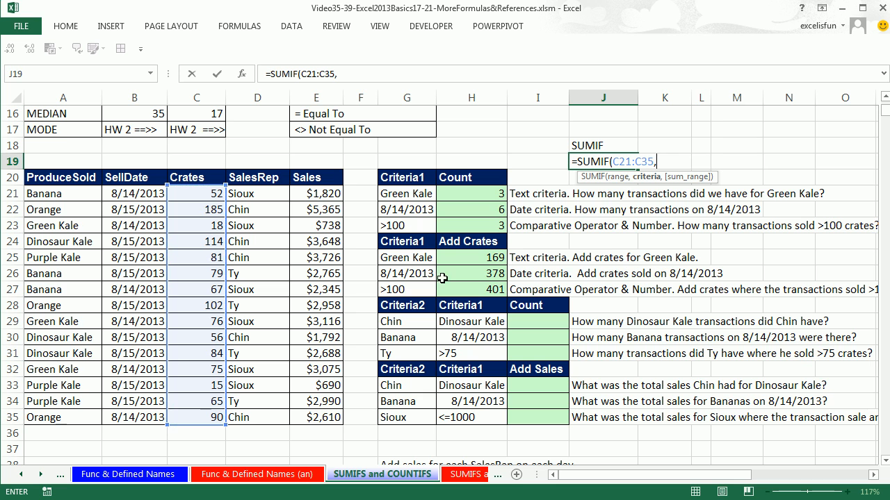
click(406, 289)
key(ctrl+Return)
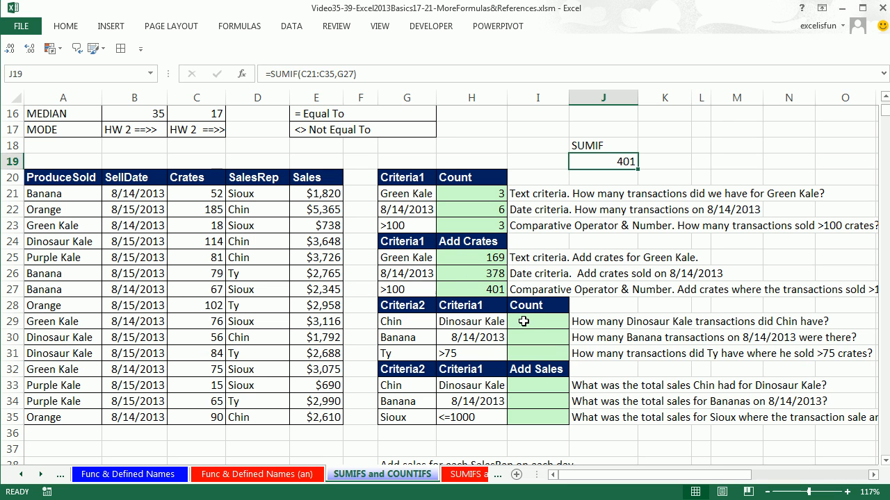
Examine the ProduceSold and SalesRep columns for a record matching both Dinosaur Kale and the sales rep in G29
click(524, 321)
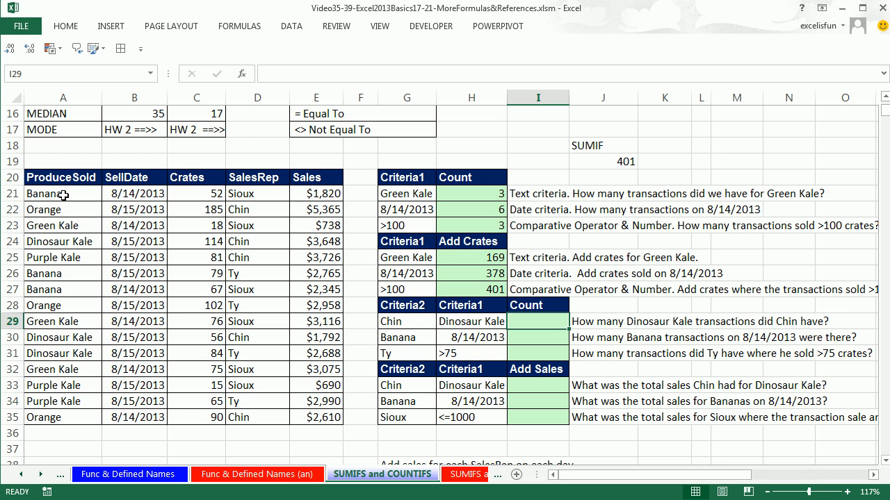
drag(60, 194, 64, 418)
drag(244, 193, 262, 418)
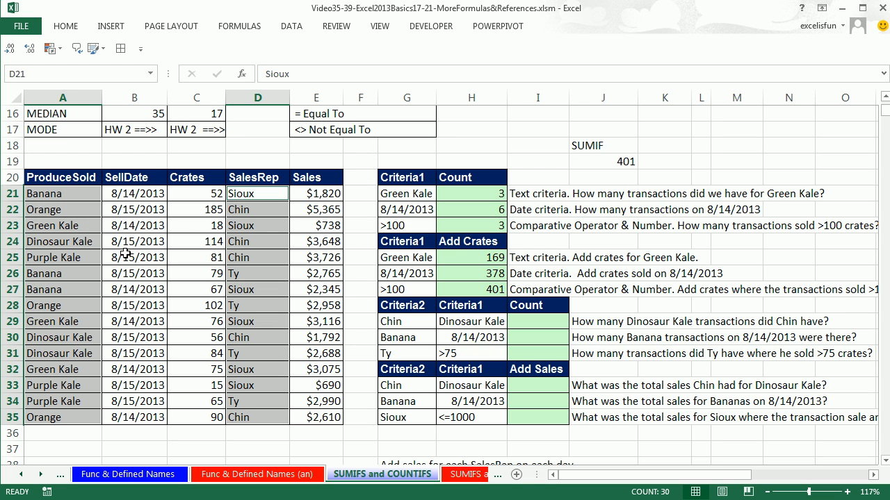
click(84, 240)
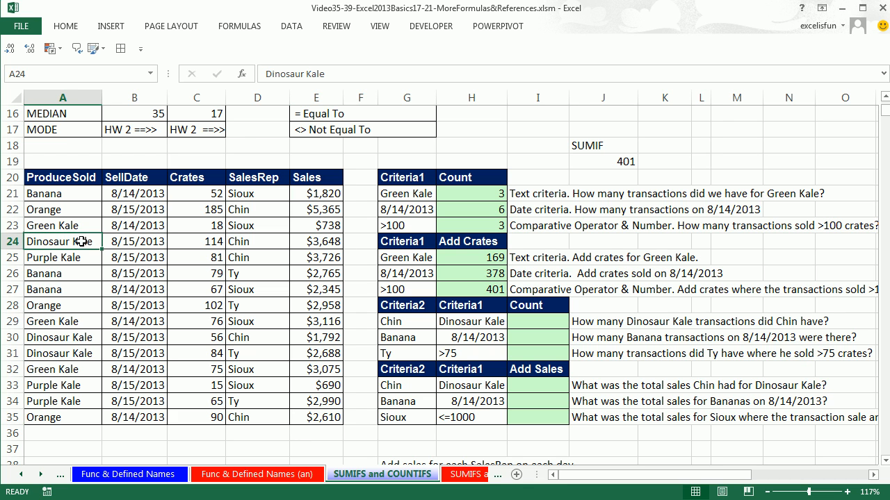
ctrl+click(242, 240)
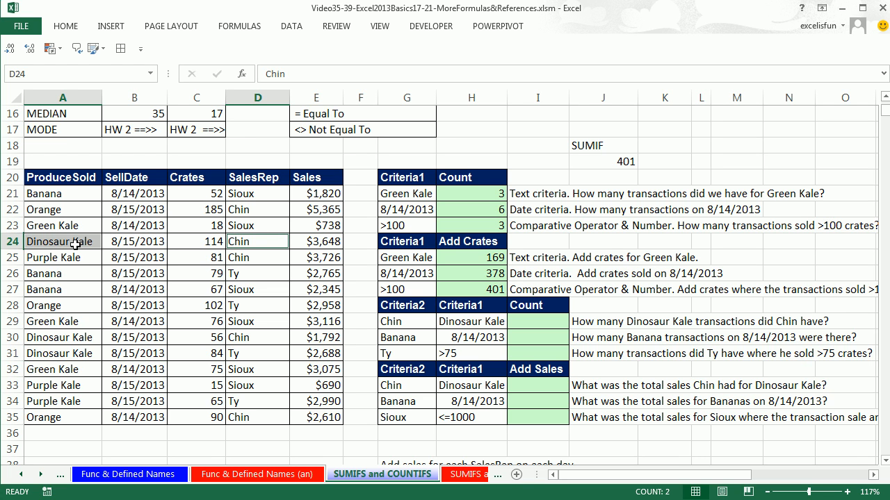
Count the Dinosaur Kale transactions of the G29 sales rep in I29 with COUNTIFS, pairing A21:A35 with H29 and D21:D35 with G29
click(538, 325)
text(=c)
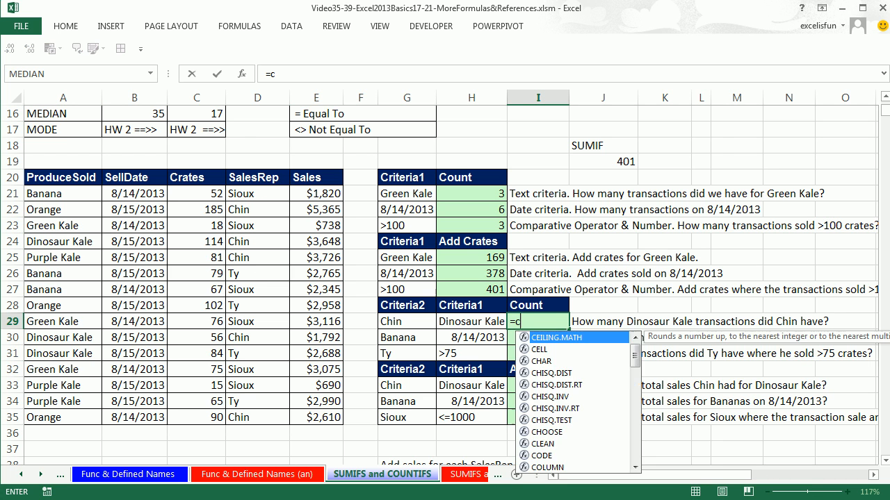
text(ountifs)
key(Tab)
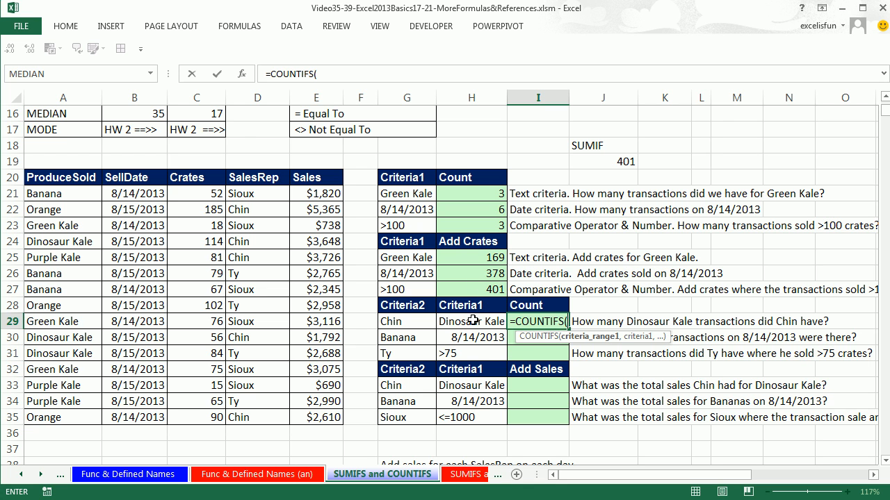
drag(76, 194, 69, 417)
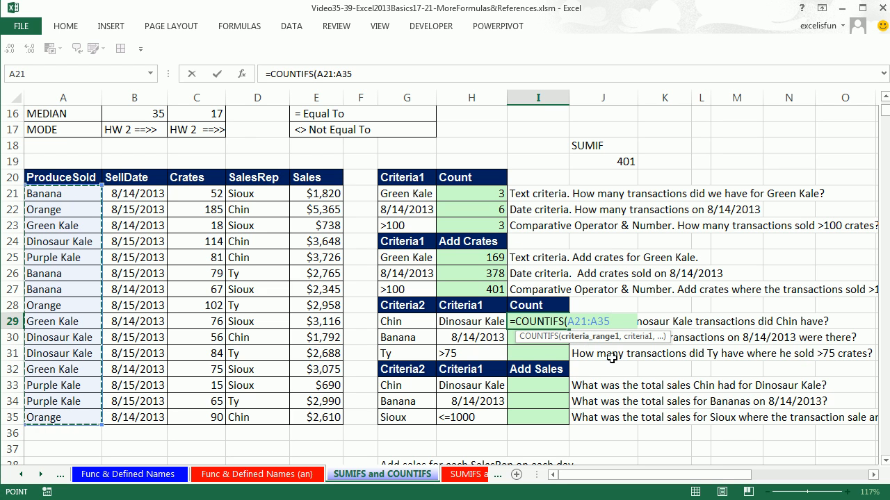
text(,)
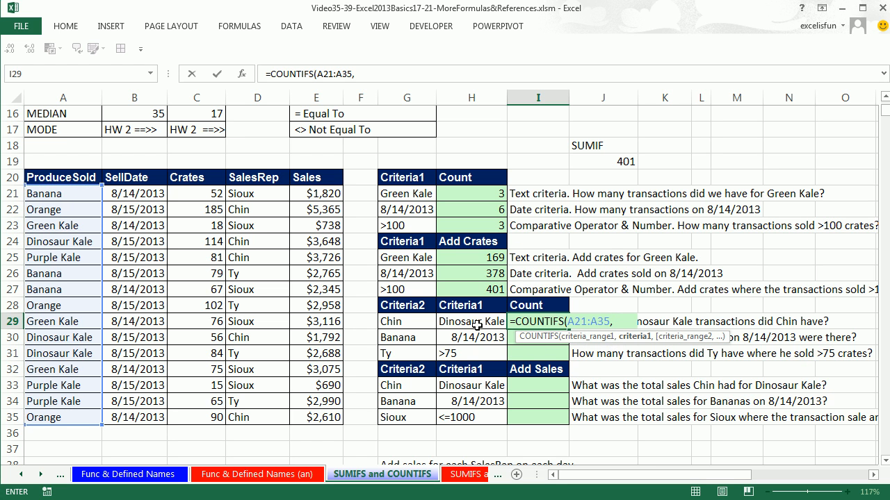
click(473, 323)
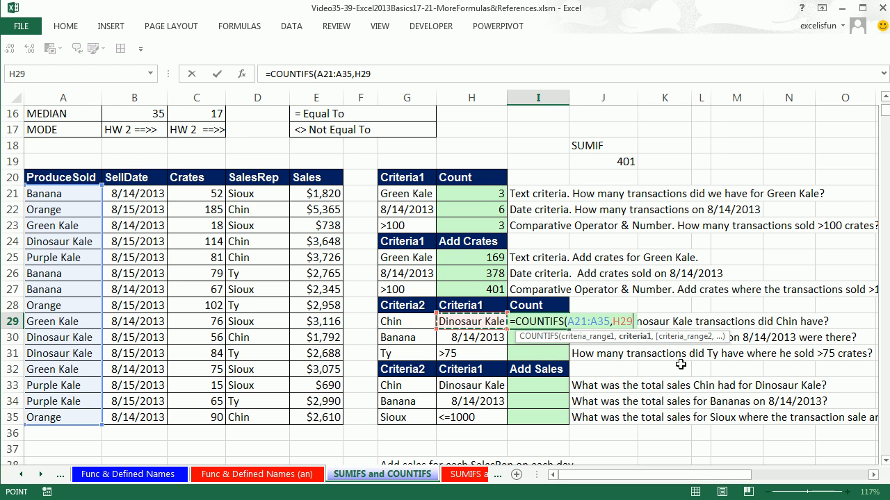
text(,)
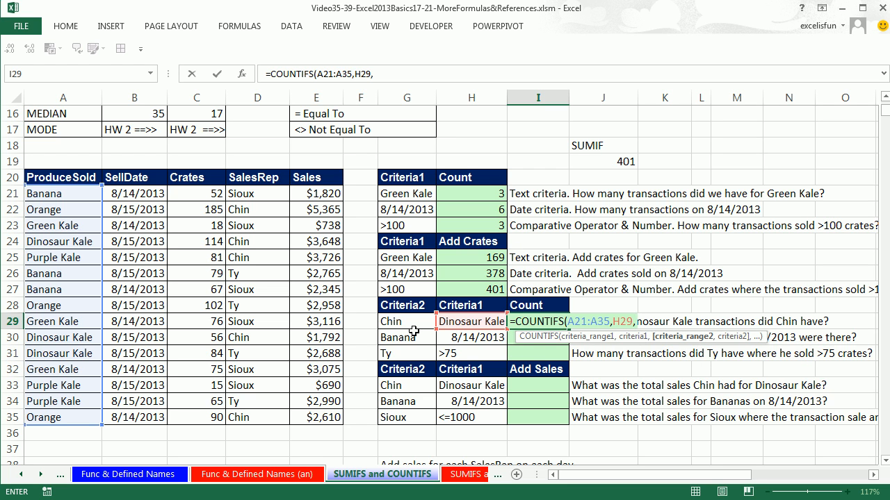
drag(233, 193, 255, 417)
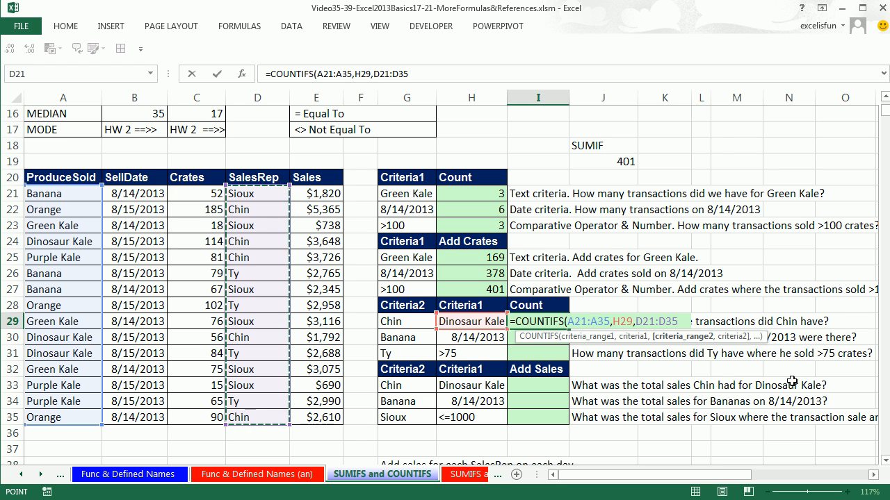
text(,)
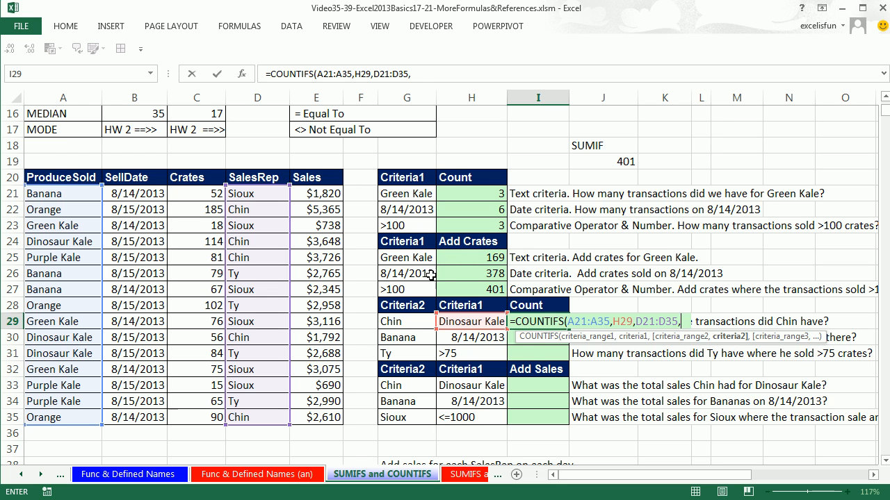
click(407, 321)
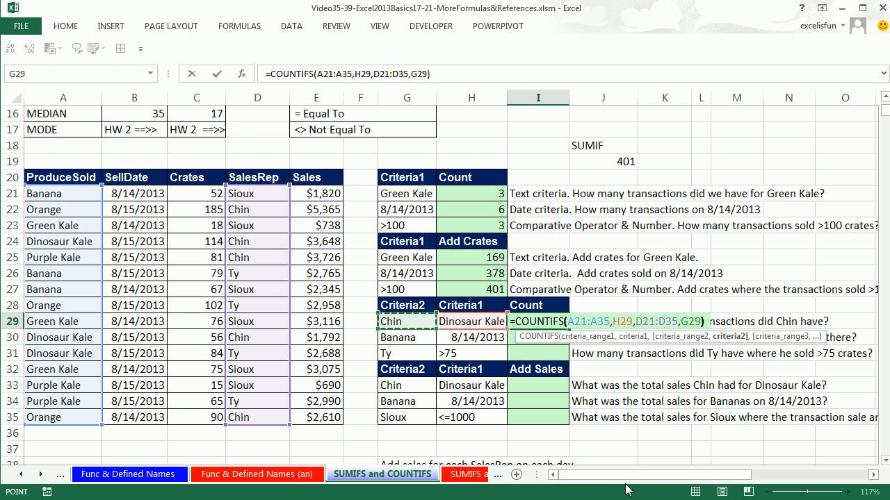
key(Return)
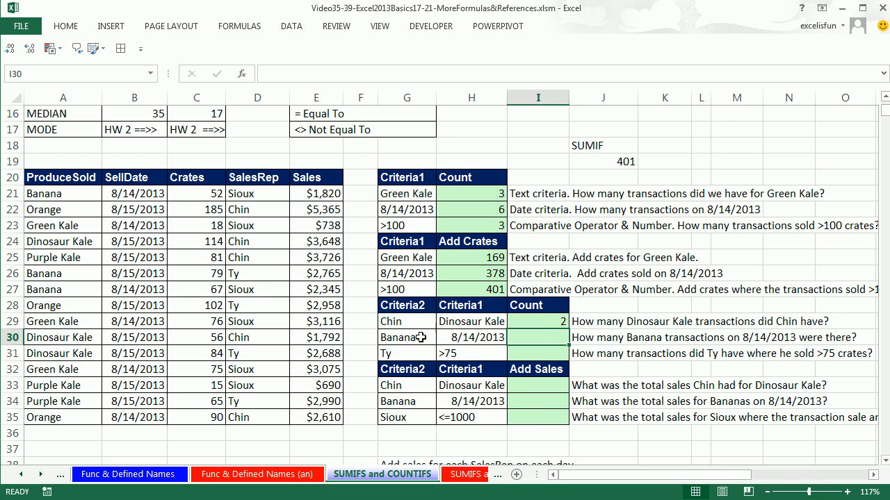
Count Banana transactions on 8/14/2013 in I30 with COUNTIFS, pairing B21:B35 with H30 and A21:A35 with G30, and check the matching records
text(=countifs)
key(Tab)
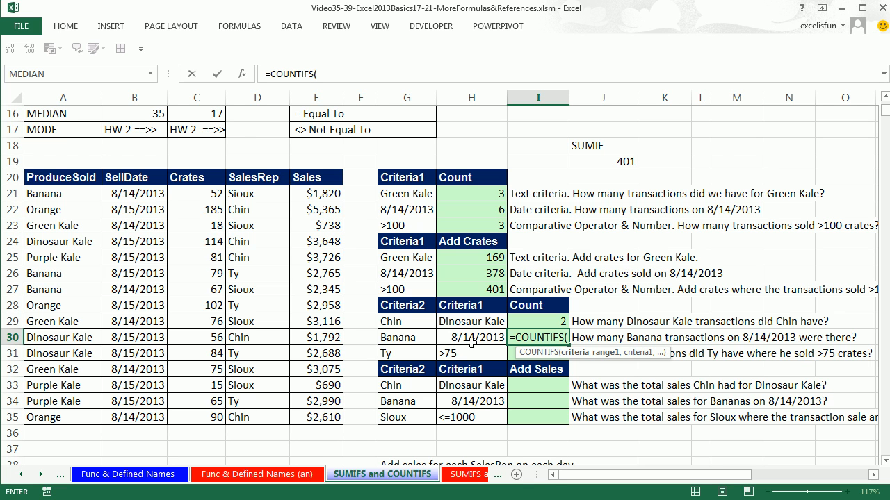
drag(132, 196, 140, 413)
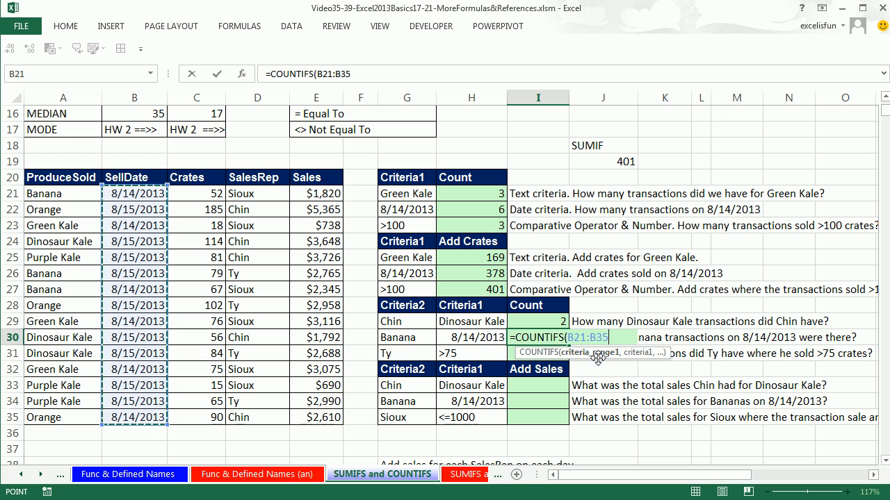
text(,)
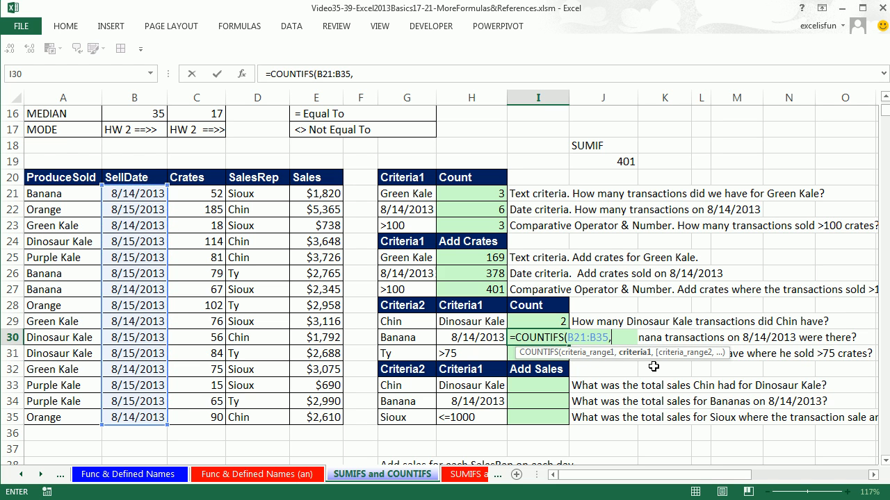
click(491, 340)
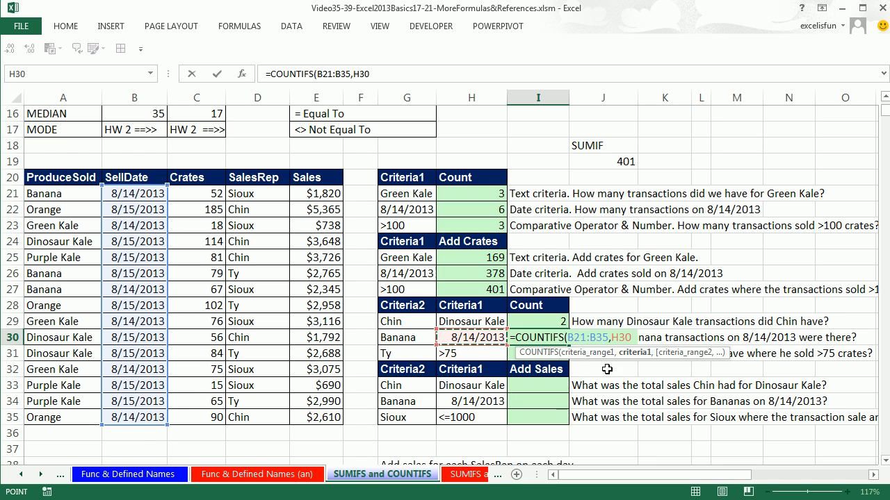
text(,)
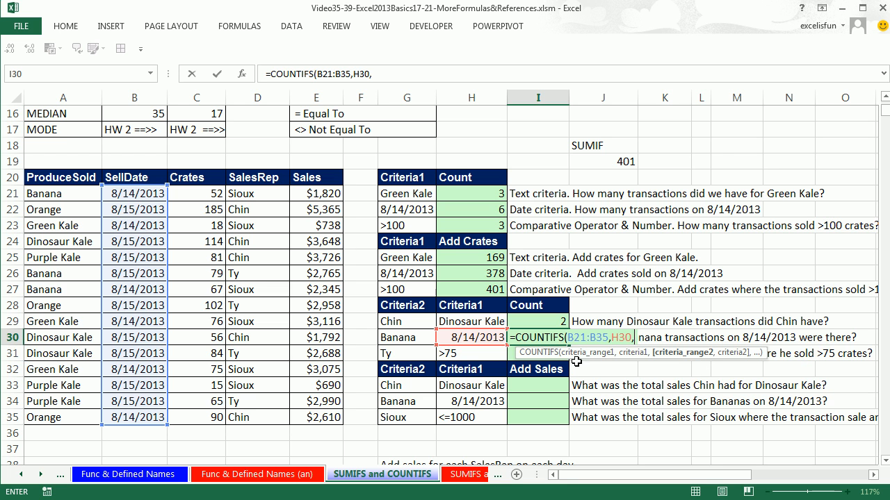
drag(46, 193, 43, 416)
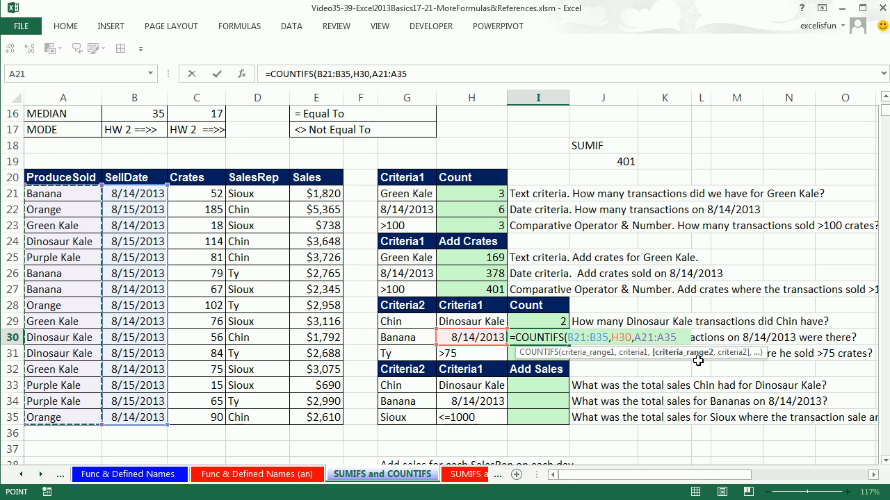
text(,)
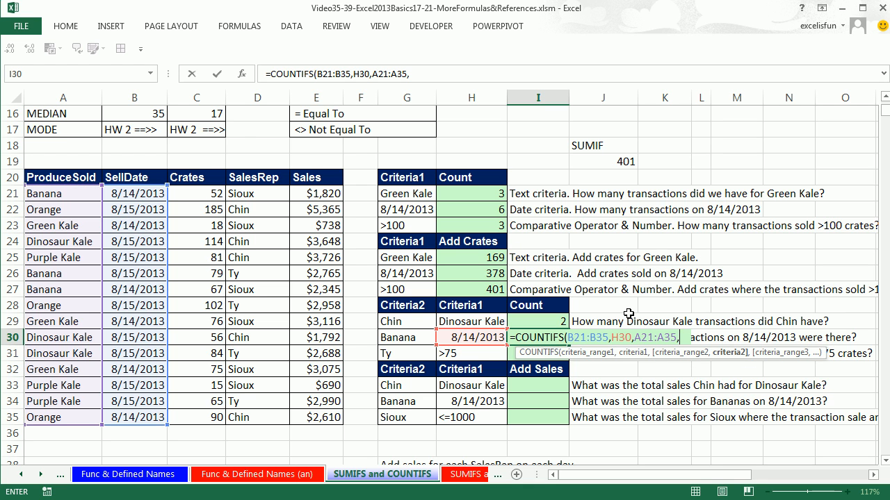
click(416, 333)
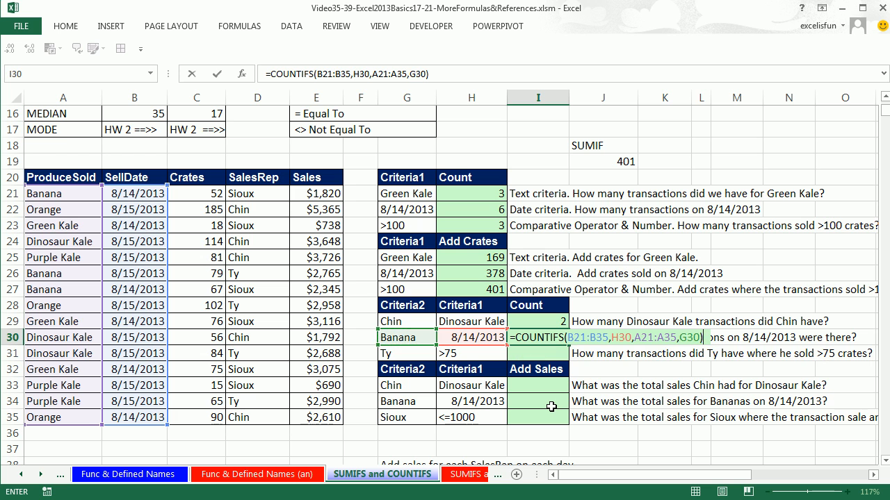
key(ctrl+Return)
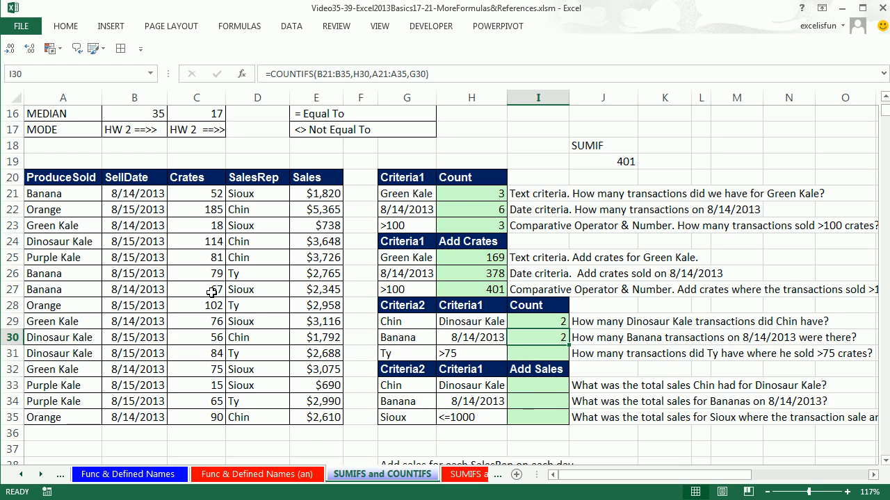
drag(56, 291, 311, 289)
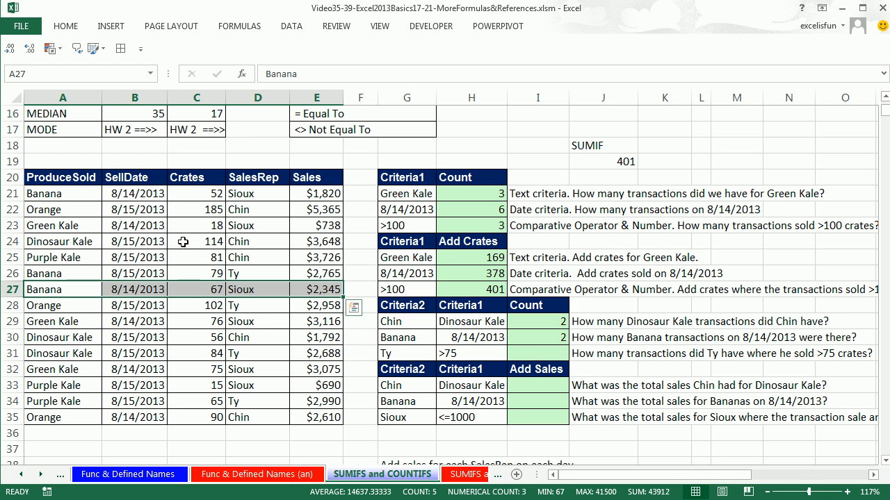
drag(39, 195, 316, 194)
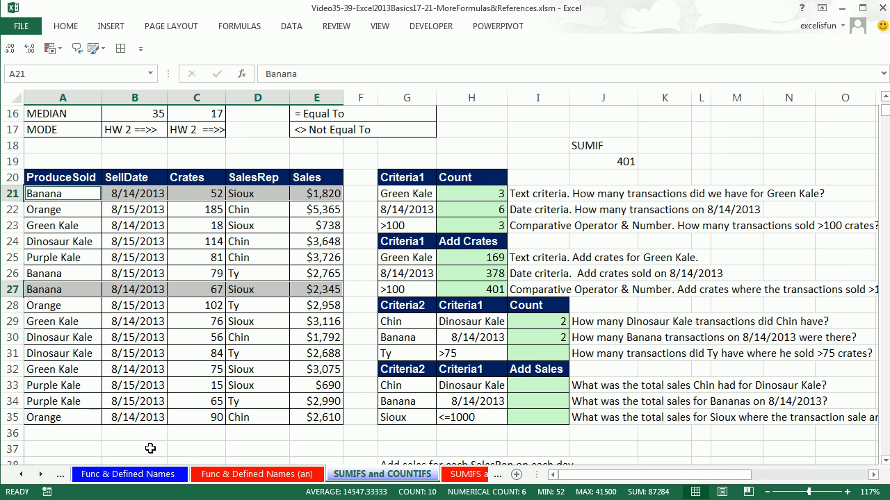
Examine the records of the sales rep in G31 in rows 26, 28, 31 and 34 against the >75 crates criterion
click(543, 352)
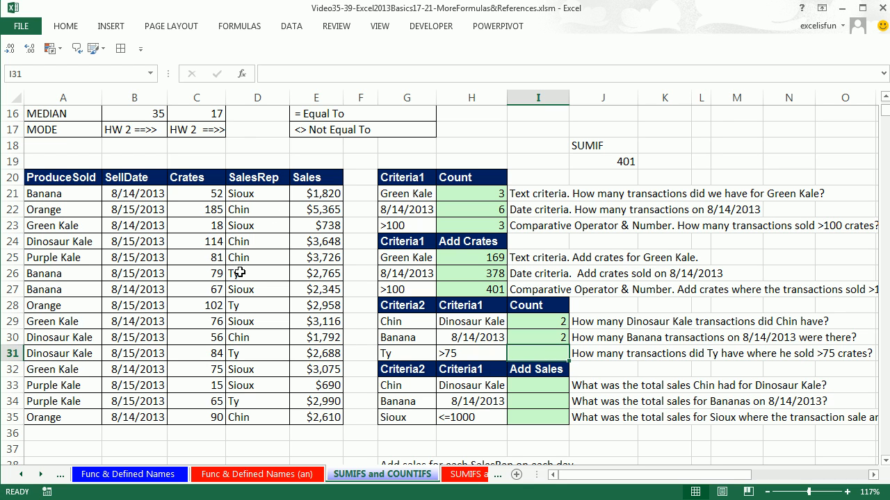
drag(333, 276, 73, 276)
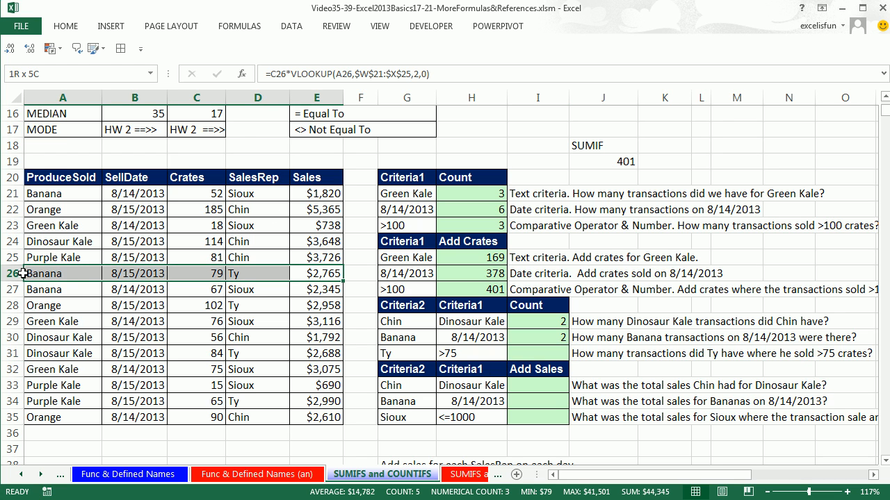
drag(325, 308, 73, 308)
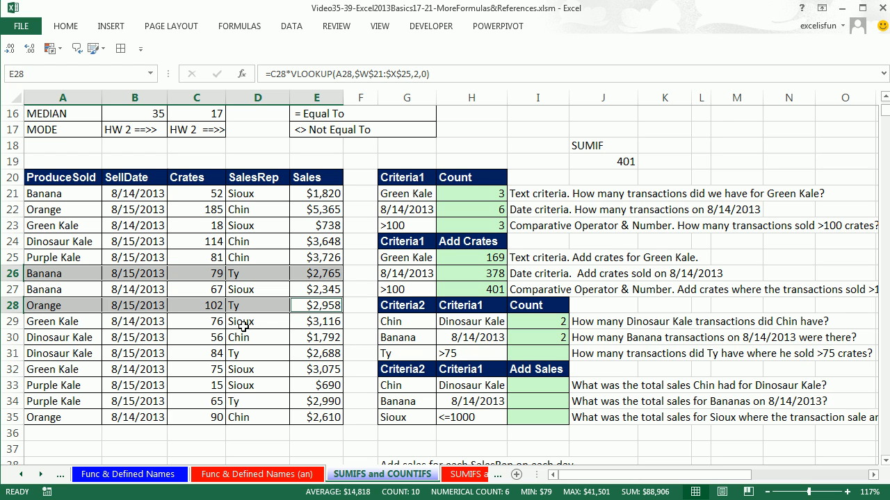
drag(316, 354, 64, 353)
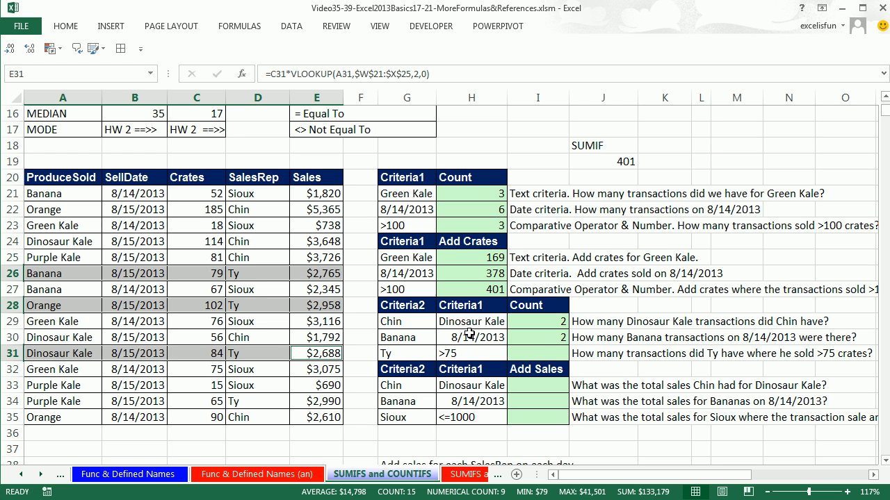
click(538, 351)
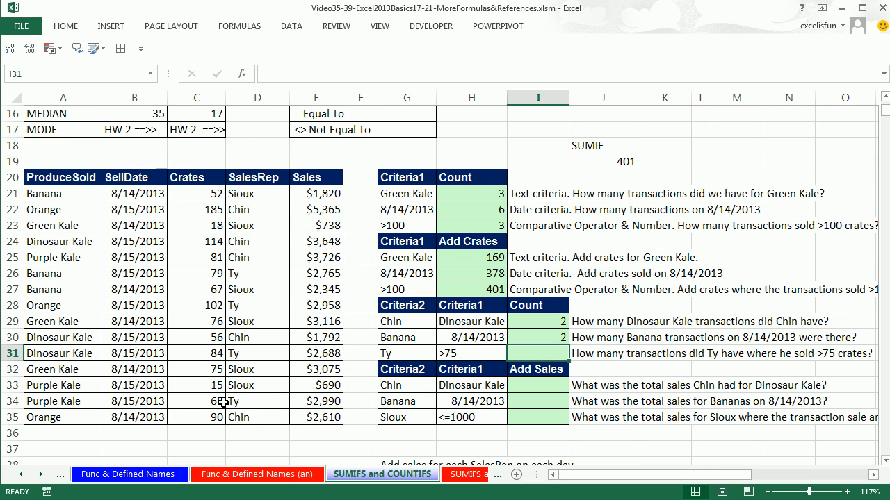
drag(302, 401, 31, 401)
drag(320, 401, 89, 399)
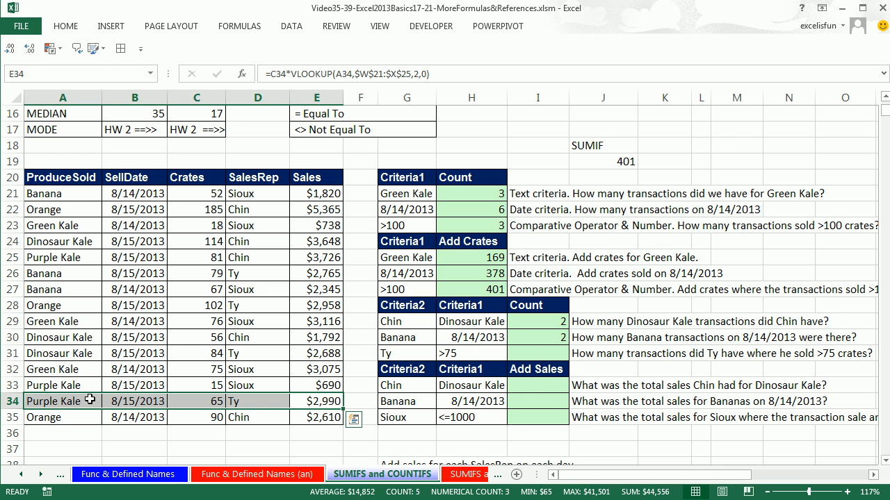
Count the G31 sales rep's transactions over 75 crates in I31 with COUNTIFS, pairing C21:C35 with H31 and D21:D35 with G31
click(524, 352)
text(=countif)
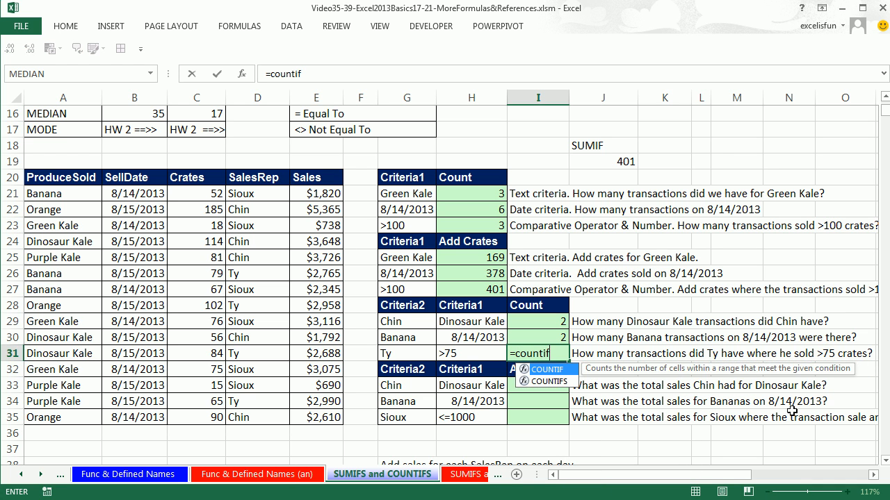
key(Down)
key(Tab)
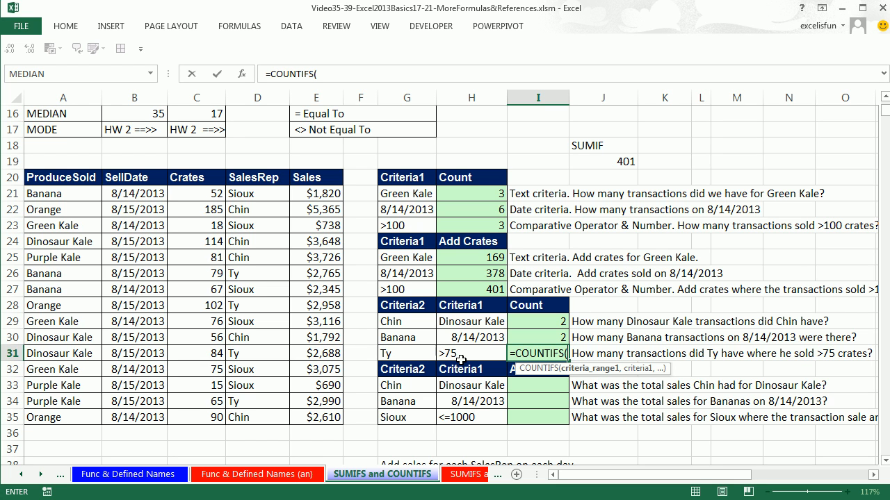
drag(206, 193, 188, 418)
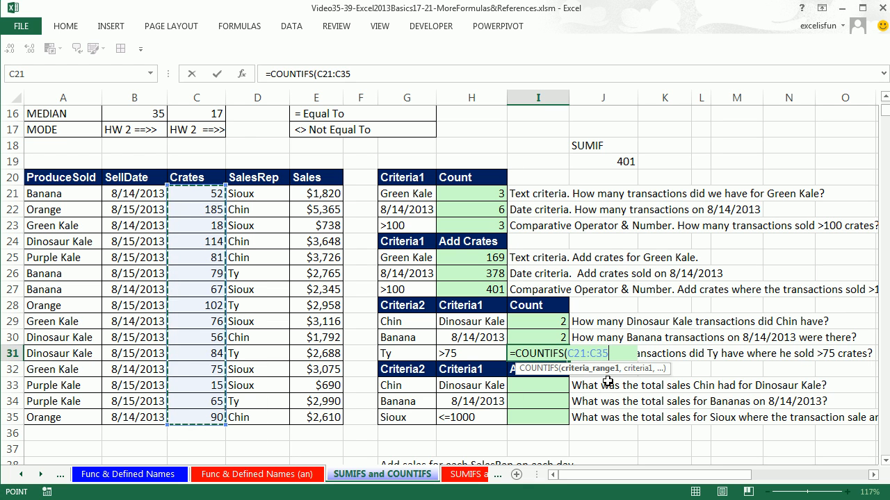
text(,)
click(476, 353)
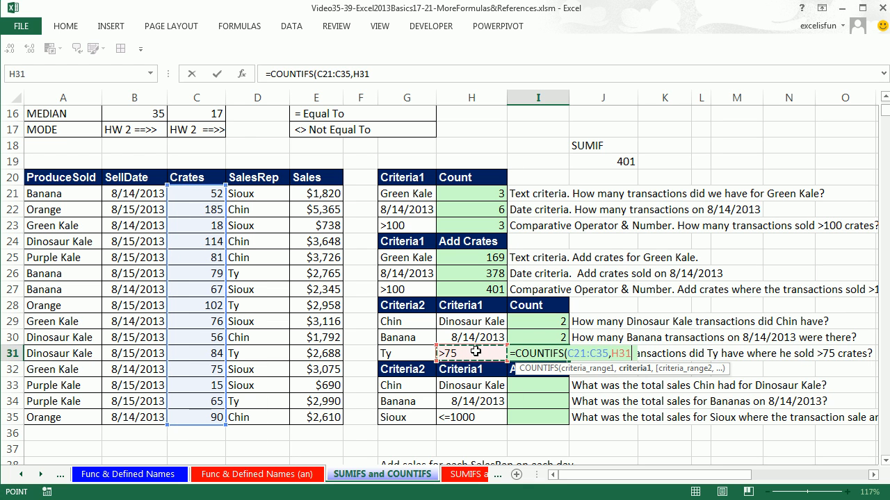
text(,)
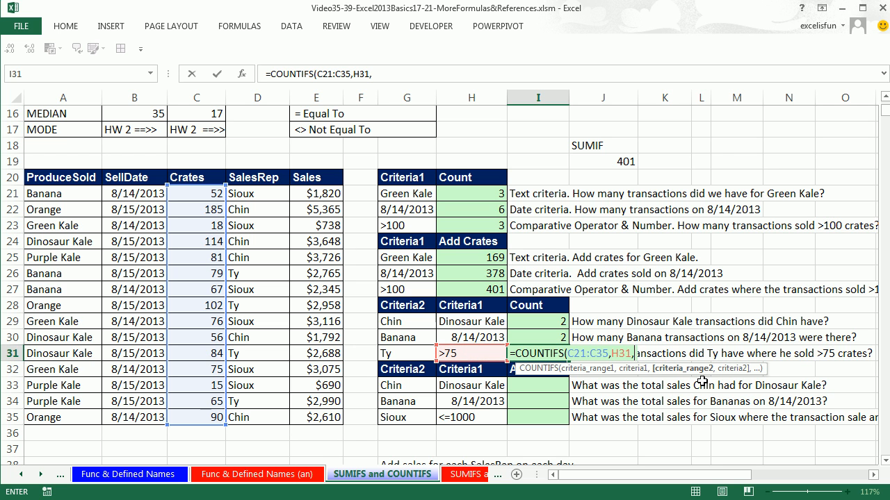
drag(255, 189, 271, 421)
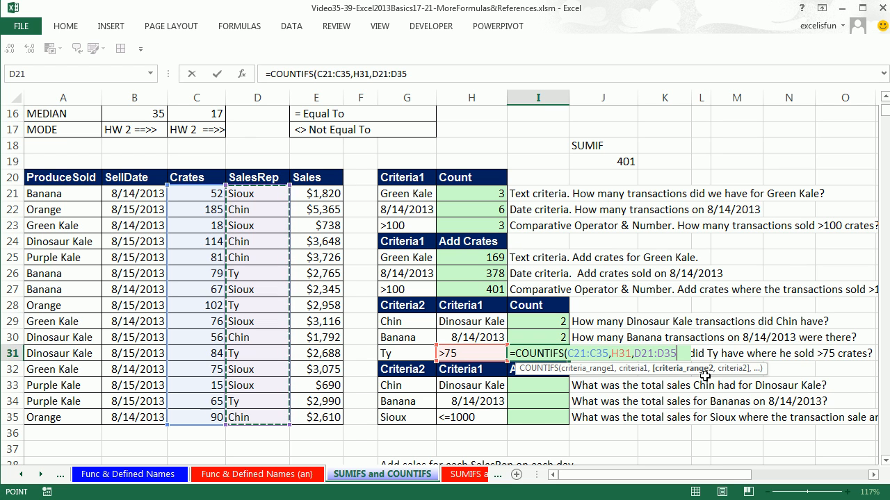
text(,)
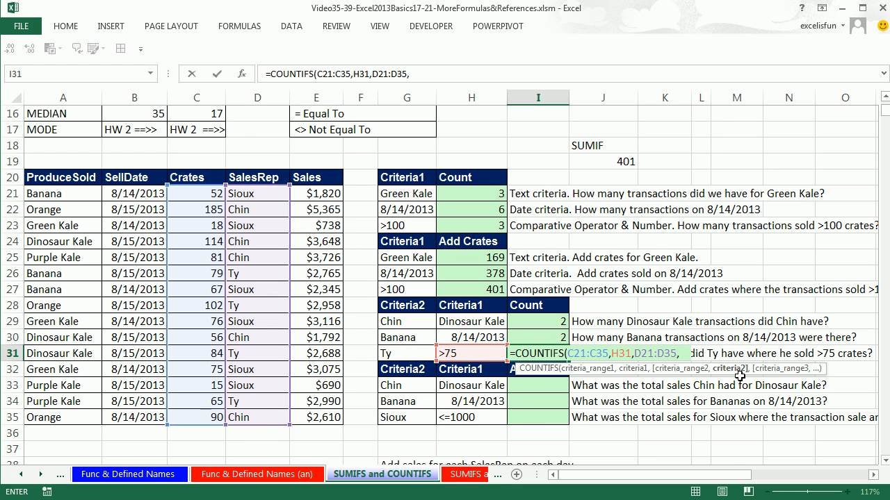
click(408, 355)
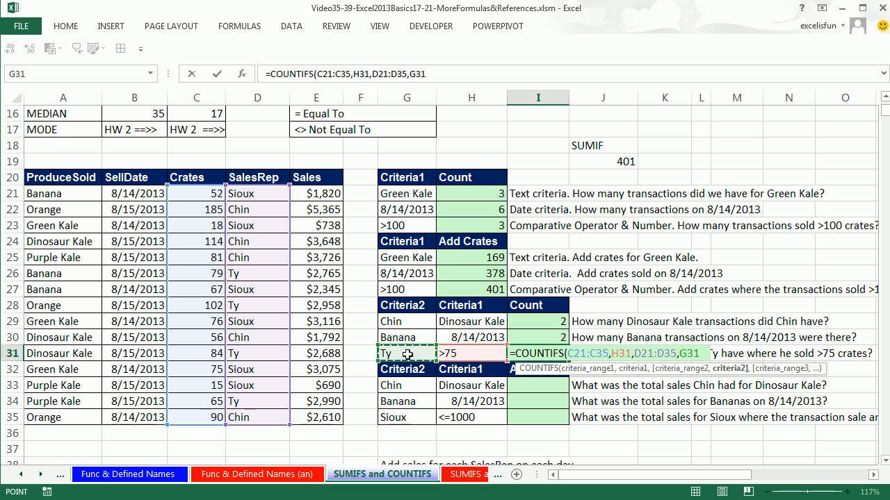
key(ctrl+Return)
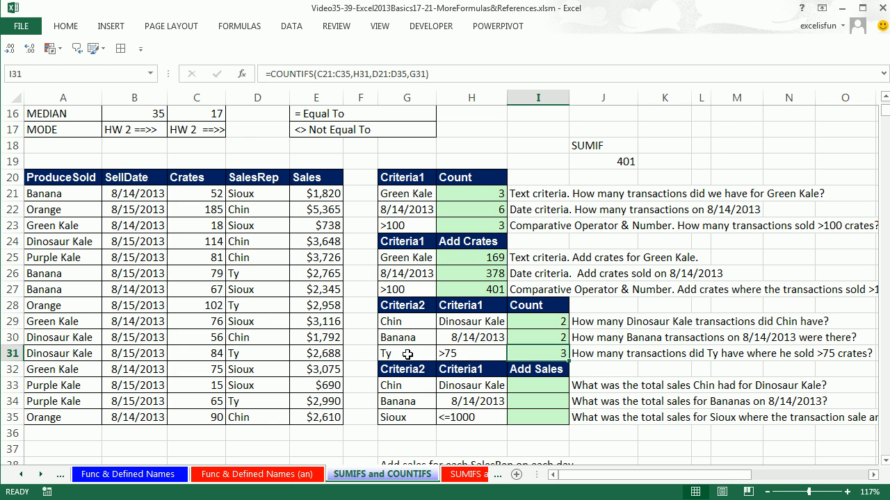
Test the I31 count by changing the crates criterion in H31 to >50, and undo that change
double_click(445, 353)
drag(443, 354, 457, 354)
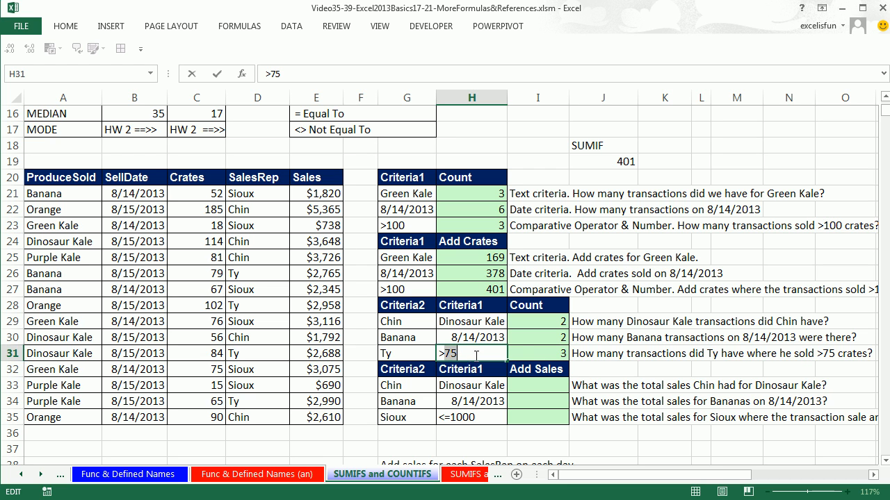
text(50)
key(ctrl+Return)
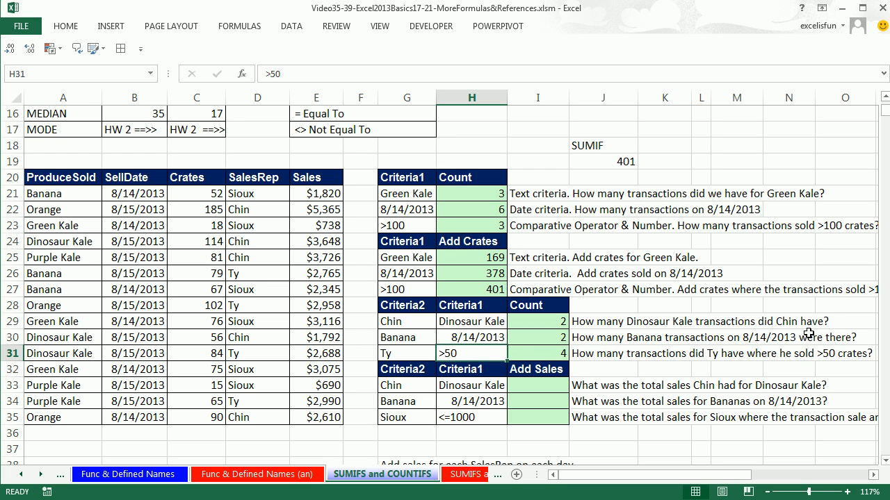
key(ctrl+z)
Examine the Sales, SalesRep and ProduceSold columns in rows 21 to 35 as the ranges needed for the I33 sales total
click(521, 384)
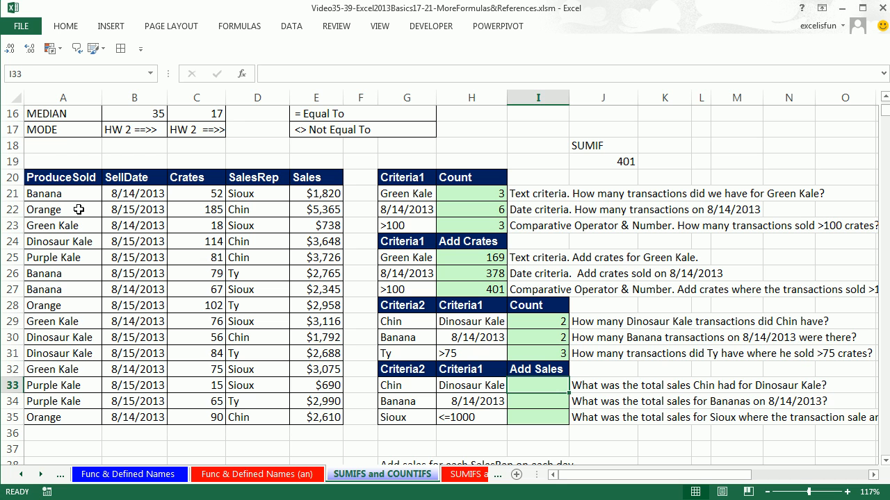
drag(319, 194, 305, 414)
key(ctrl+c)
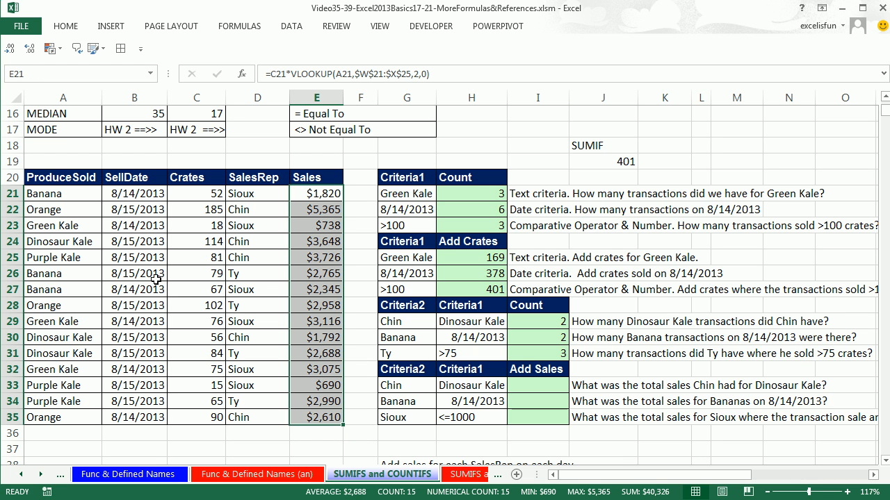
click(251, 194)
drag(251, 194, 258, 417)
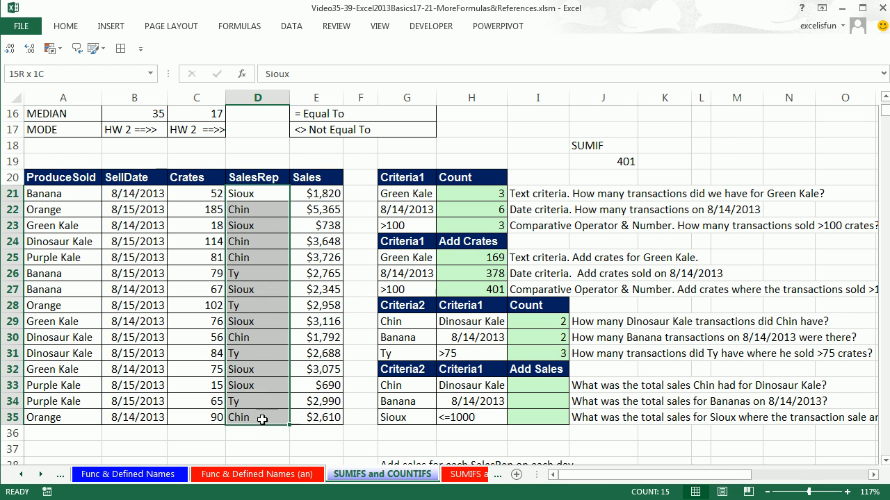
drag(77, 194, 87, 418)
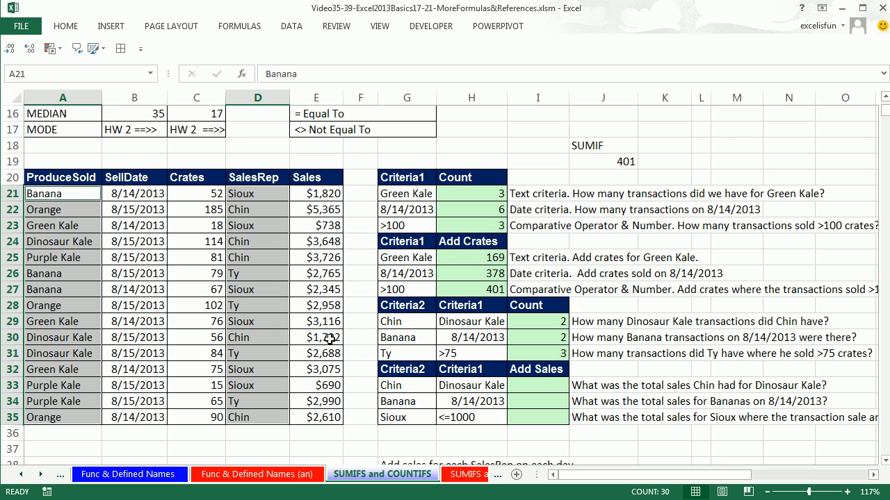
Start a SUMIFS formula in I33 with sum range E21:E35 and the first criteria pair A21:A35 and H33
click(536, 386)
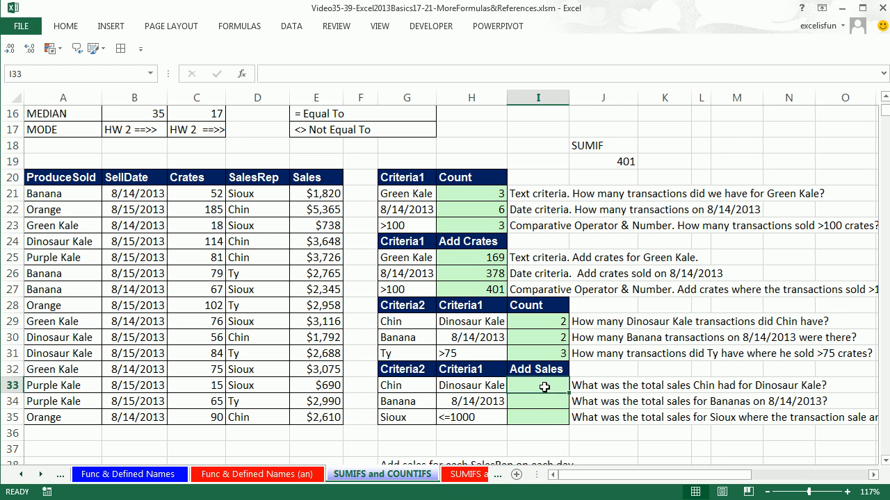
text(=sumifs)
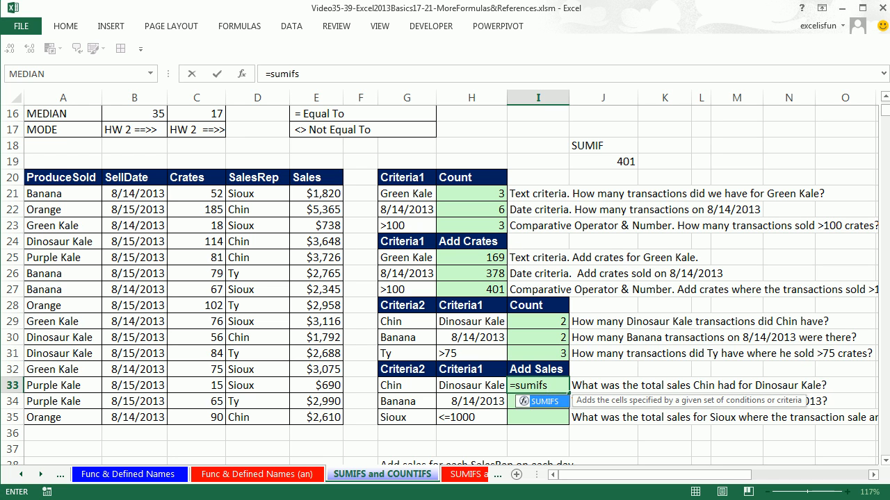
key(Tab)
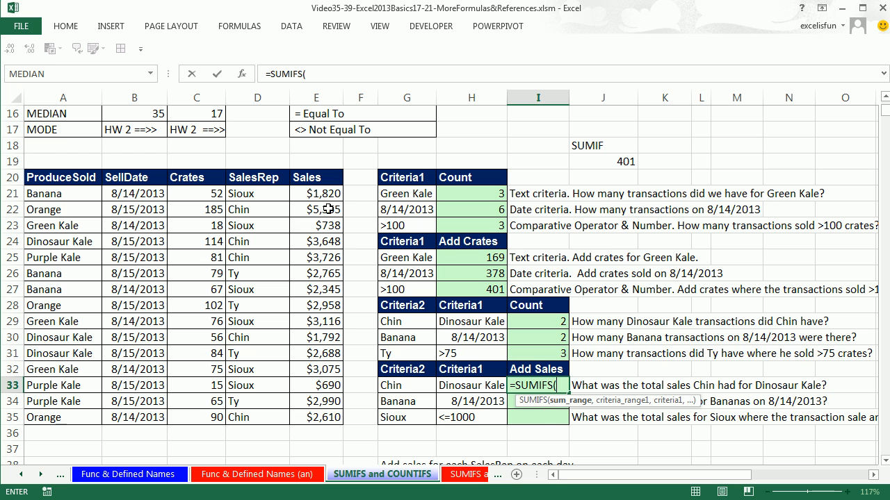
drag(316, 193, 315, 421)
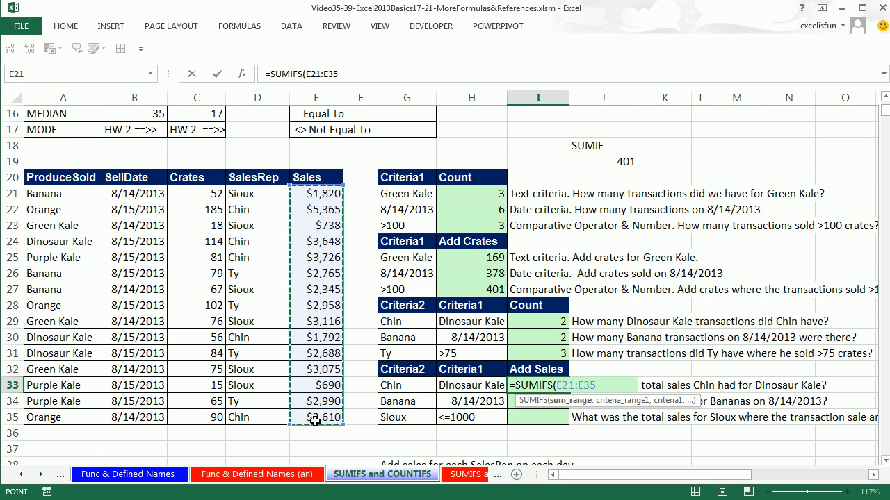
text(,)
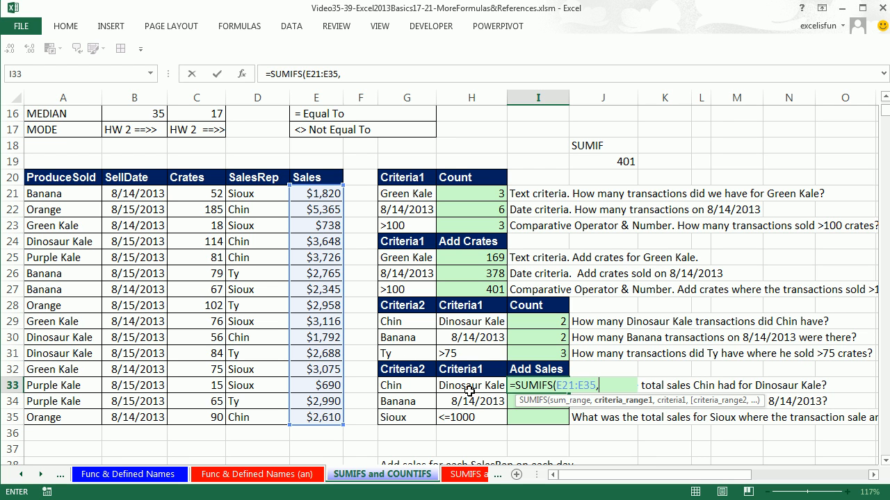
drag(66, 193, 59, 417)
text(,)
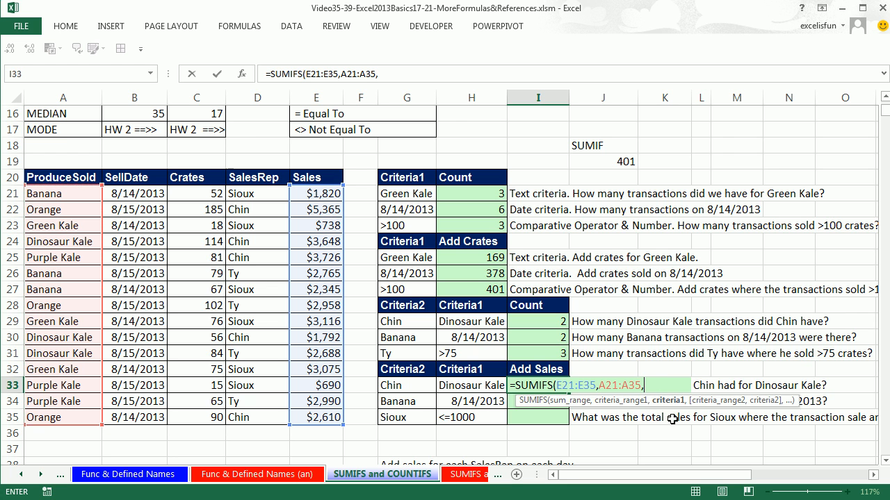
click(487, 384)
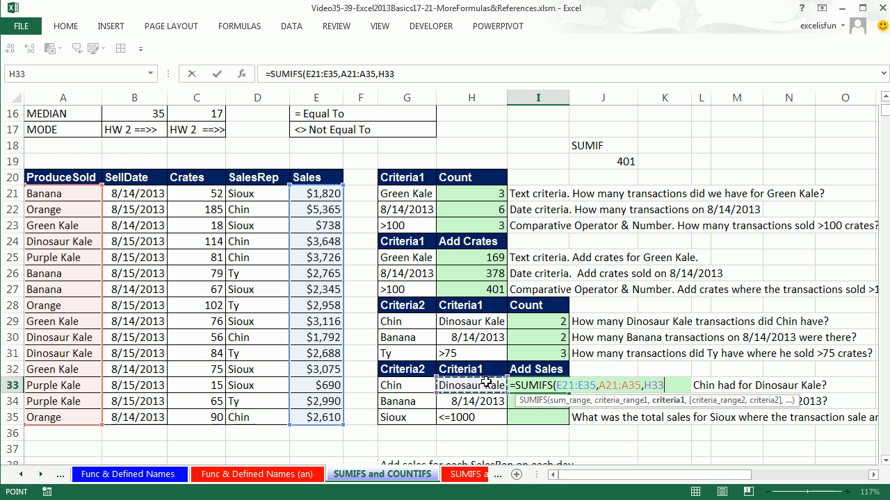
text(,)
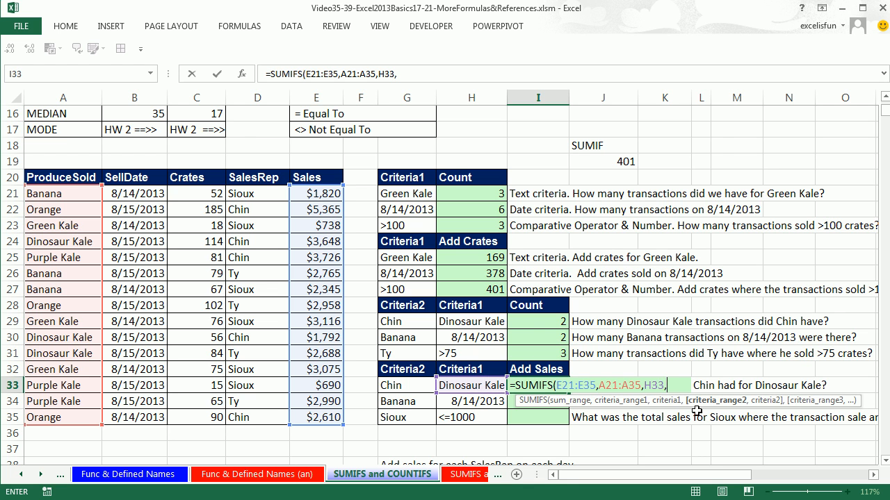
Complete the I33 SUMIFS formula with the second criteria pair D21:D35 and G33, and enter it
drag(249, 189, 256, 411)
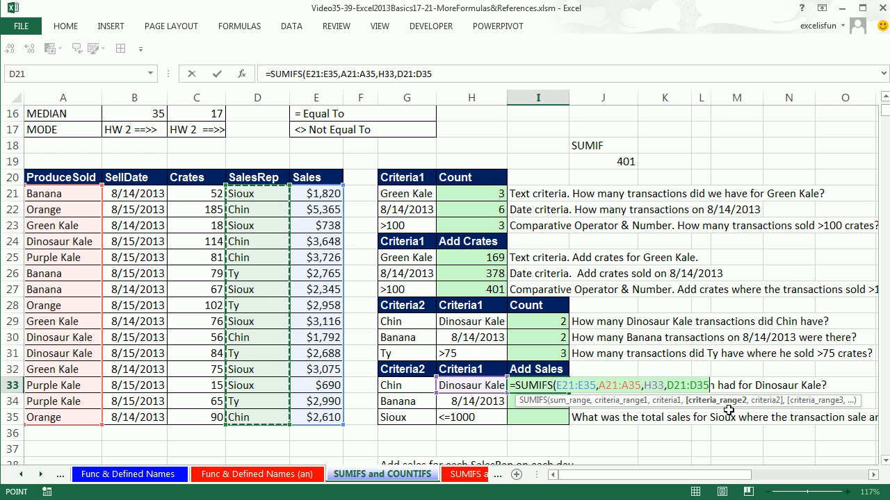
text(,)
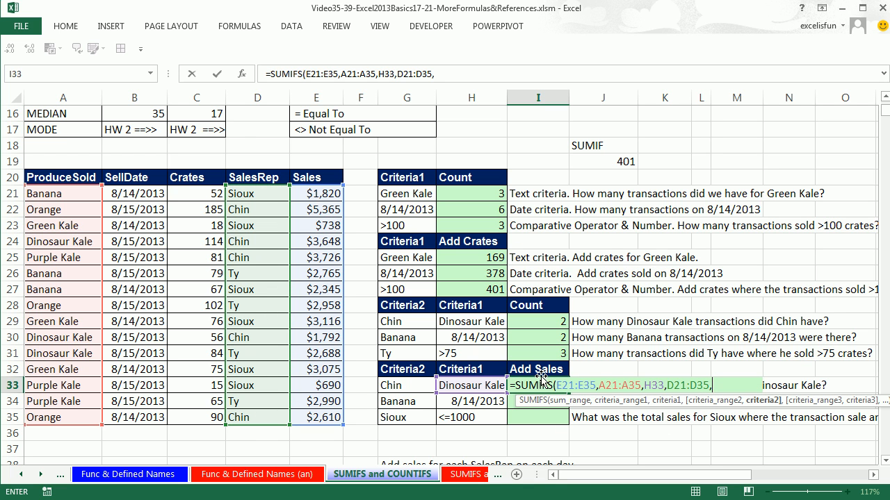
click(404, 381)
text())
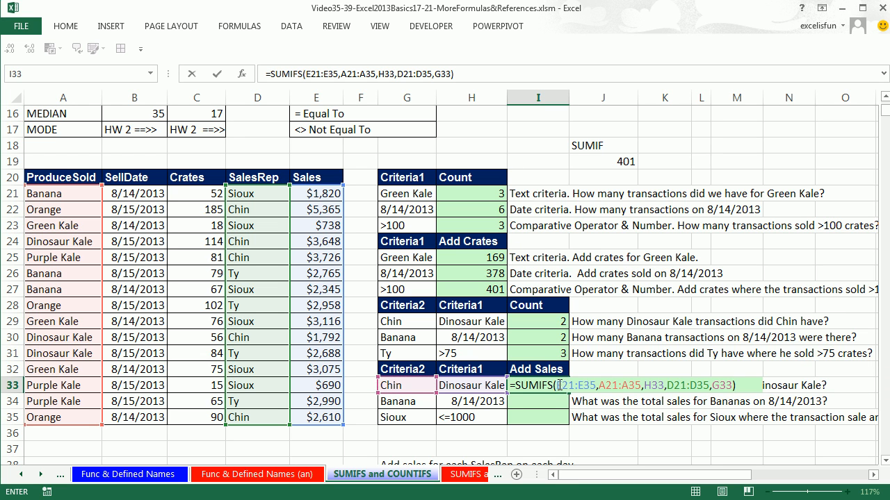
click(560, 385)
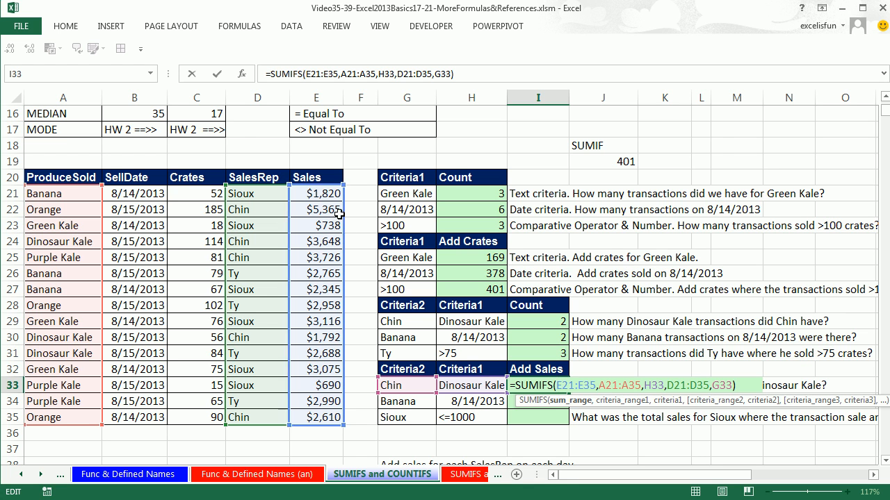
key(ctrl+Return)
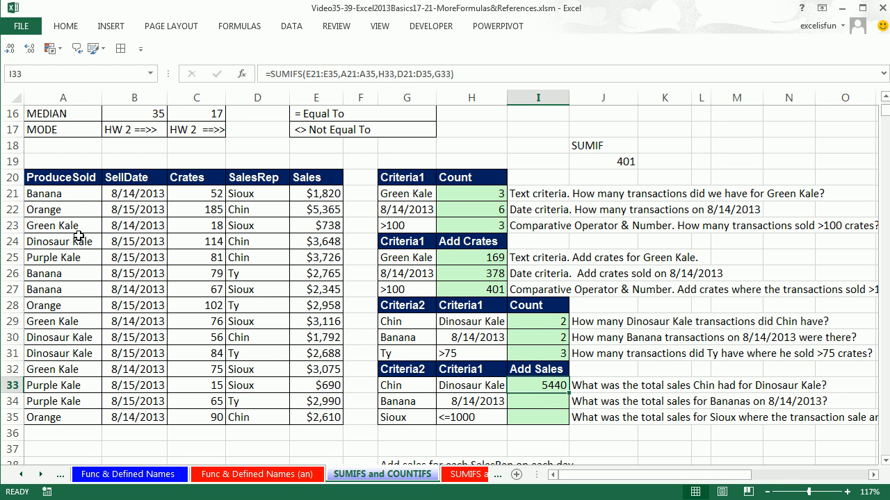
Check the I33 total against the sum of the matching sales in E24 and E30, and review its SUMIFS formula
click(306, 241)
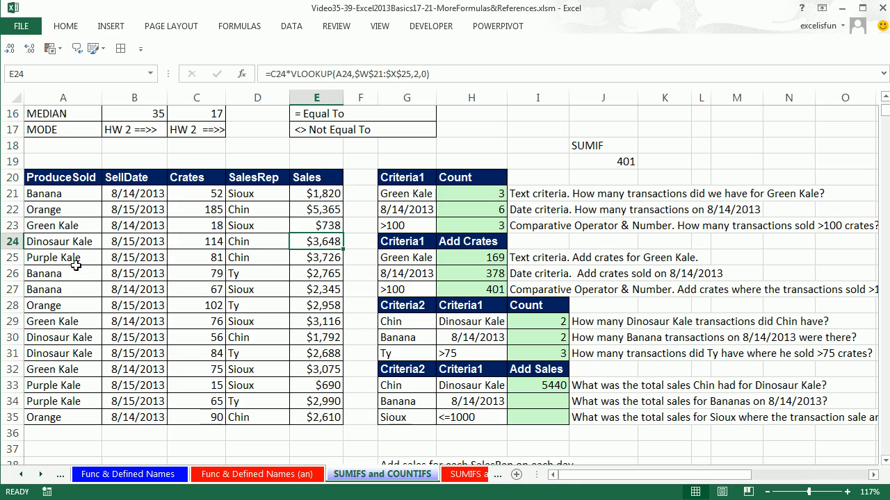
ctrl+click(325, 337)
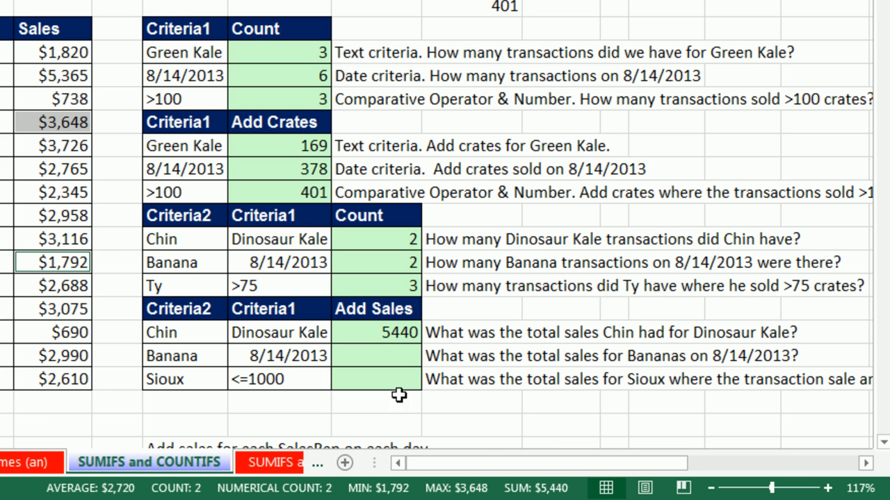
double_click(359, 333)
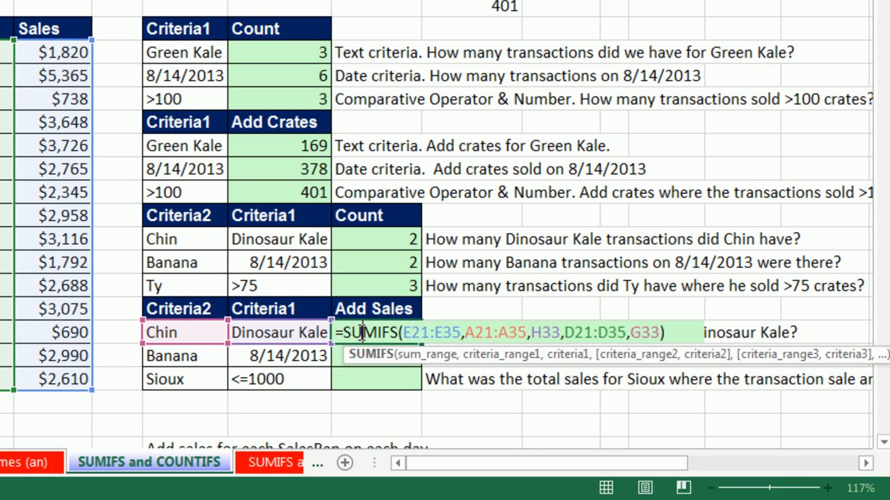
key(Escape)
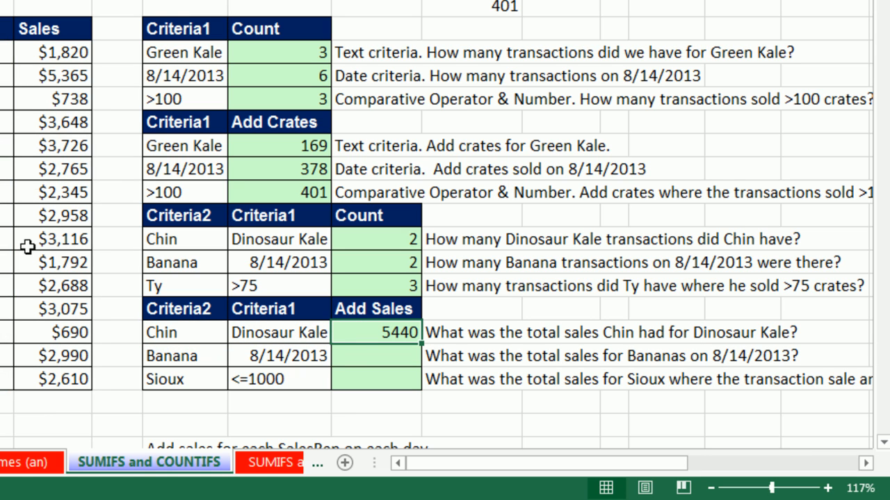
Start a SUMIFS formula in I34 with sum range E21:E35 and the first criteria pair B21:B35 and H34
click(372, 357)
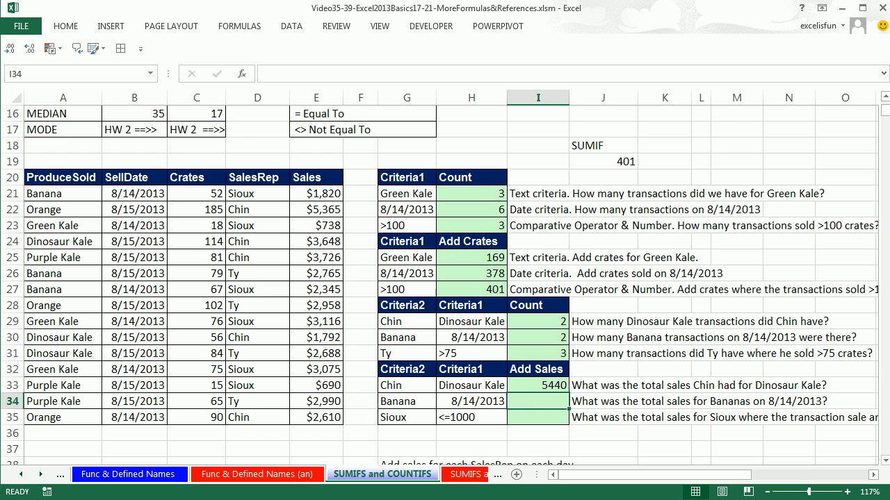
text(=sumifs)
key(Tab)
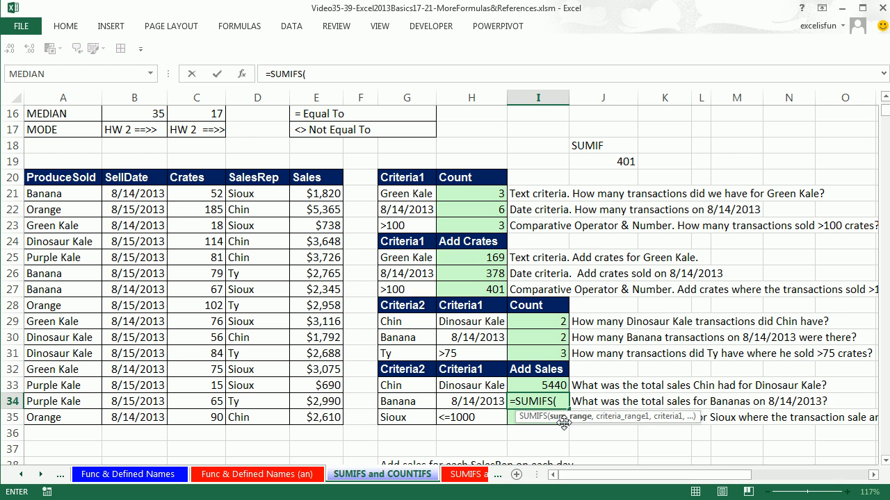
drag(311, 196, 323, 412)
text(,)
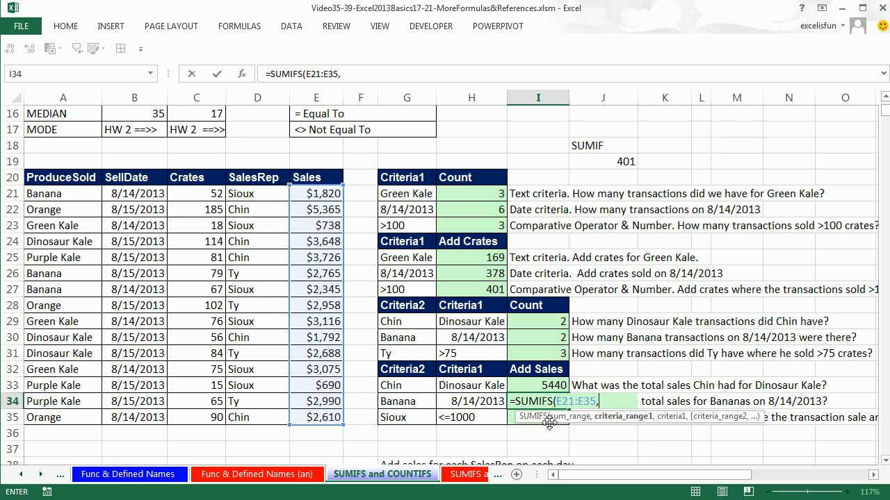
drag(142, 194, 137, 418)
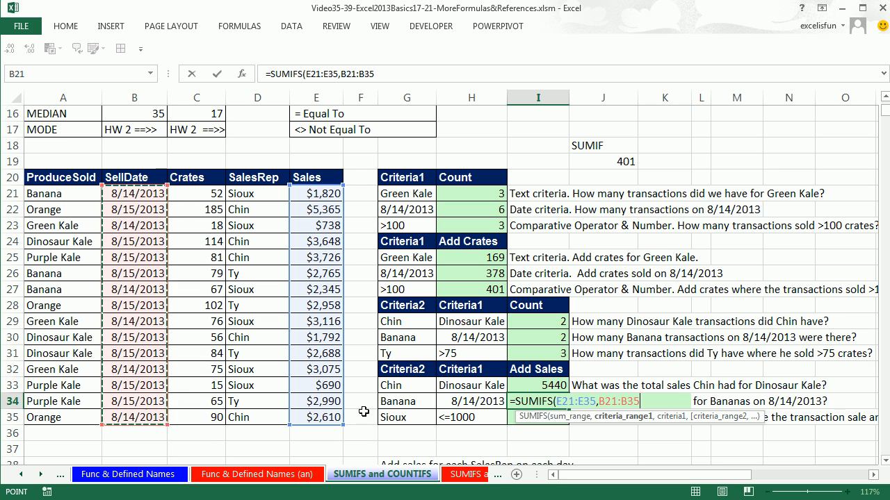
text(,)
click(483, 401)
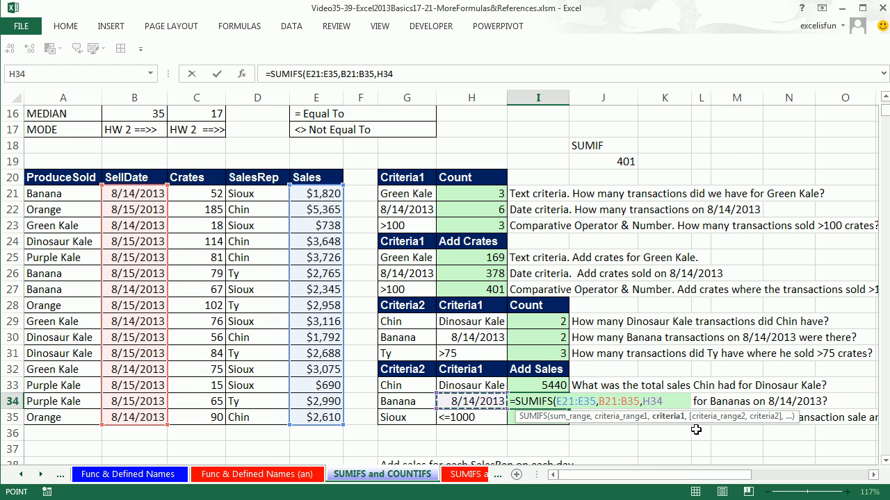
Complete the I34 SUMIFS formula with the second criteria pair A21:A35 and G34, and enter it
text(,)
drag(681, 417, 598, 419)
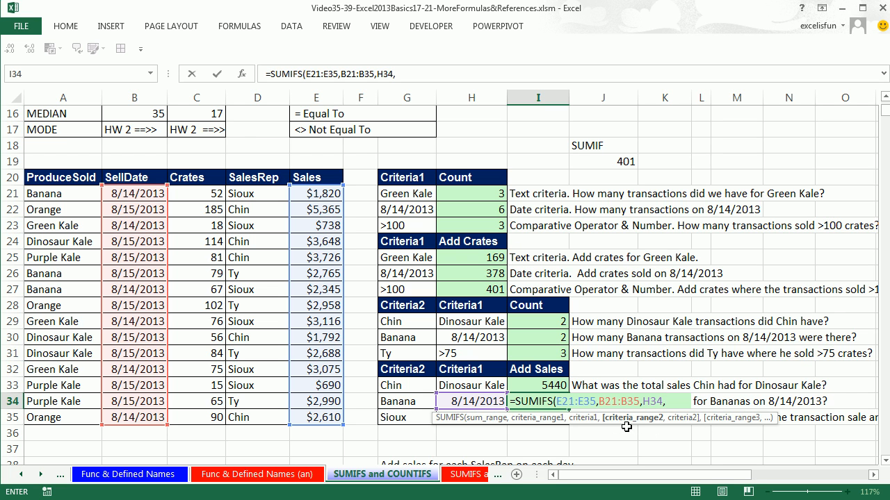
drag(64, 192, 63, 416)
text(,)
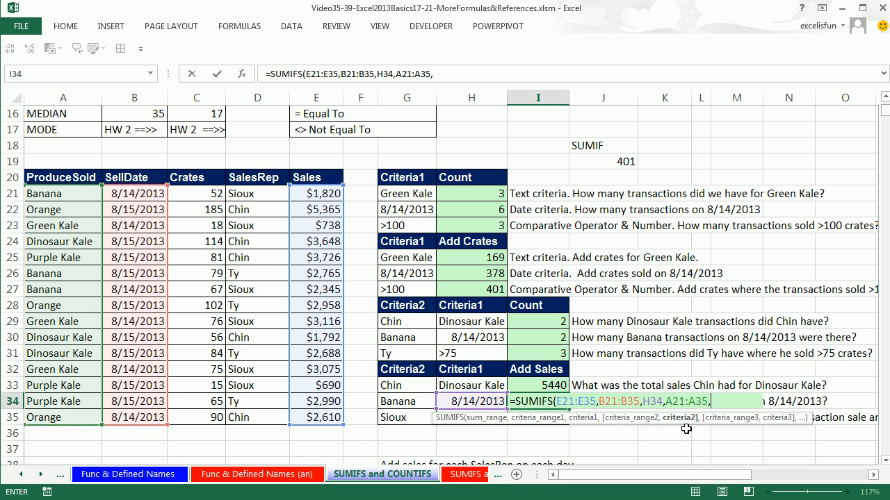
click(420, 402)
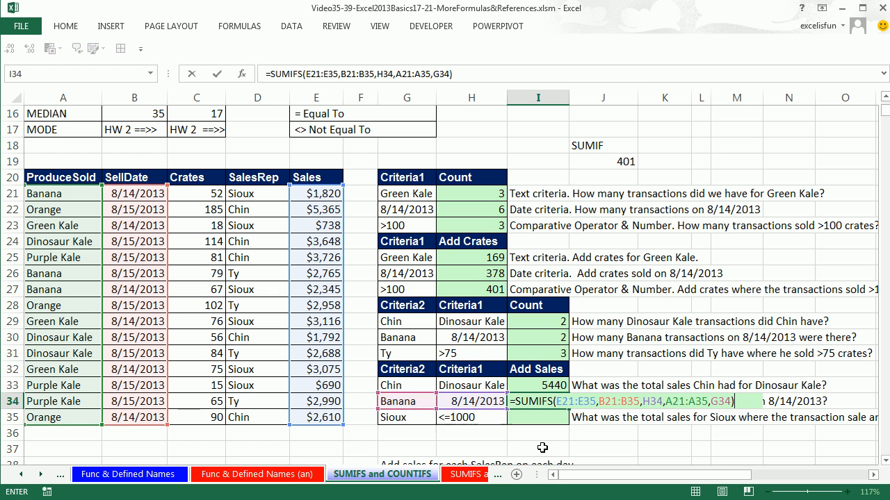
key(Return)
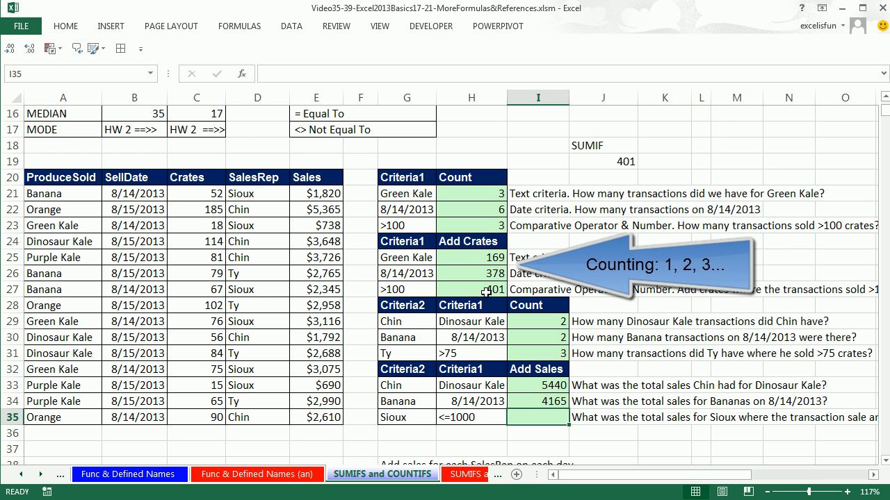
Format the Add Sales cells I33:I35 as Currency with the $ symbol and 0 decimal places
drag(542, 384, 540, 417)
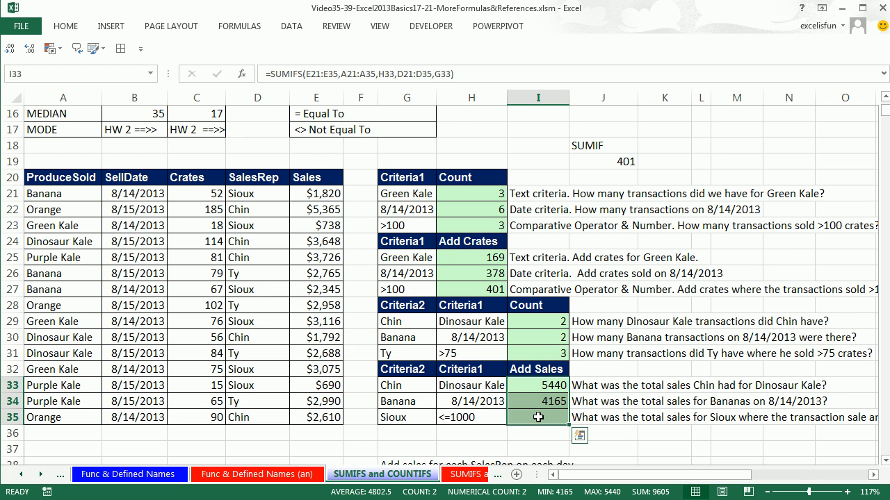
key(ctrl+1)
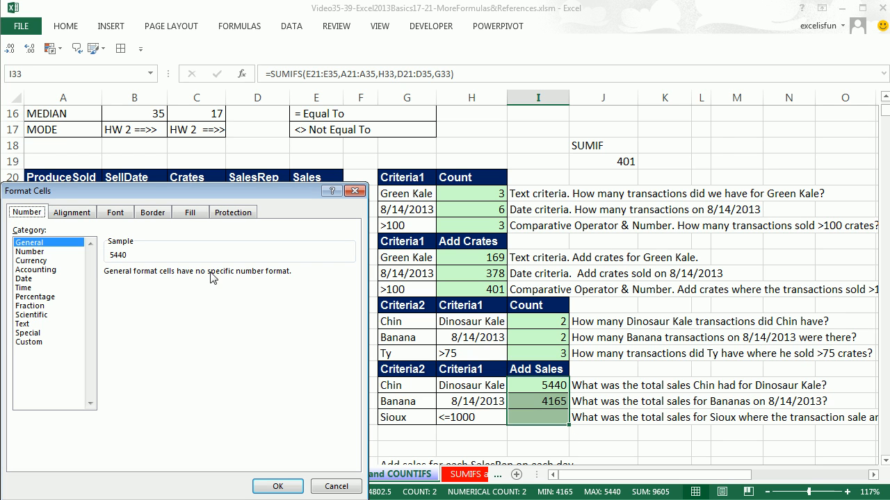
click(42, 261)
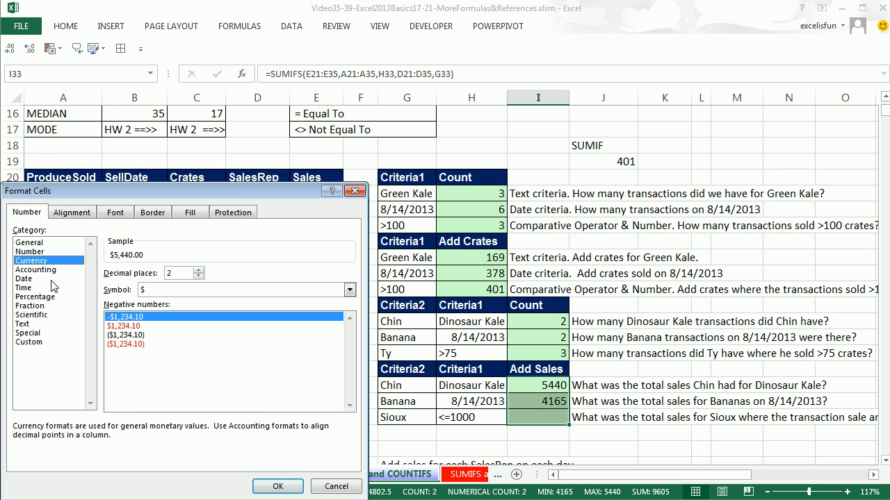
click(199, 276)
click(199, 276)
click(282, 486)
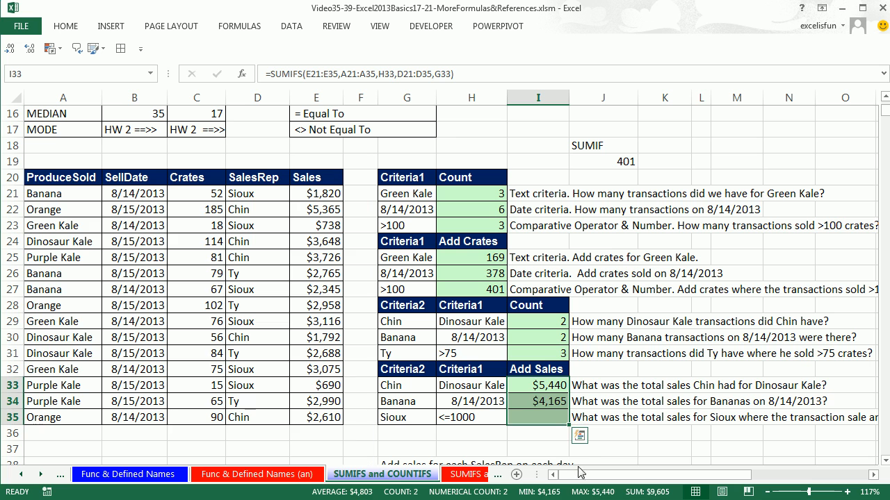
Start a SUMIFS formula in I35 with E21:E35 as both sum range and first criteria range, and H35 as its criterion
click(532, 421)
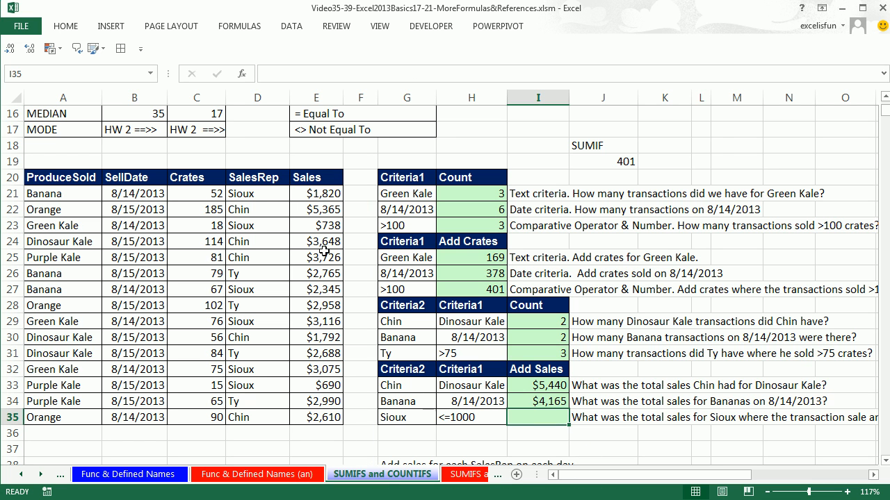
drag(266, 192, 254, 417)
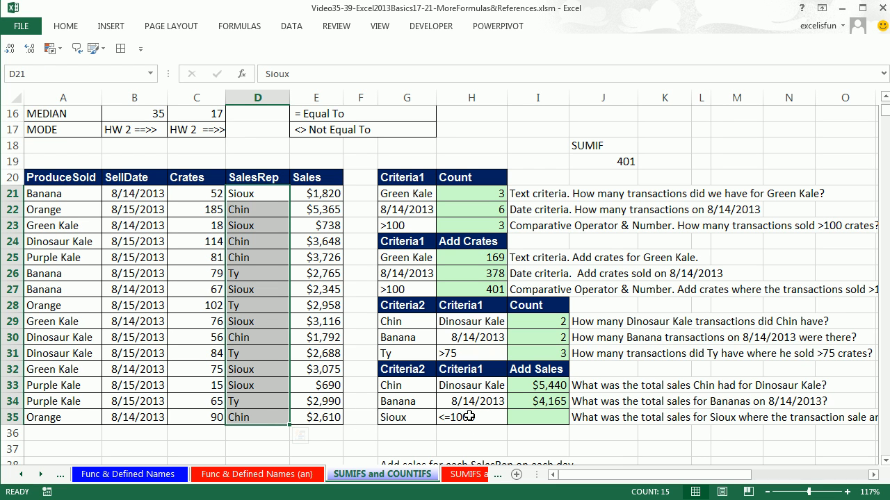
drag(317, 193, 318, 411)
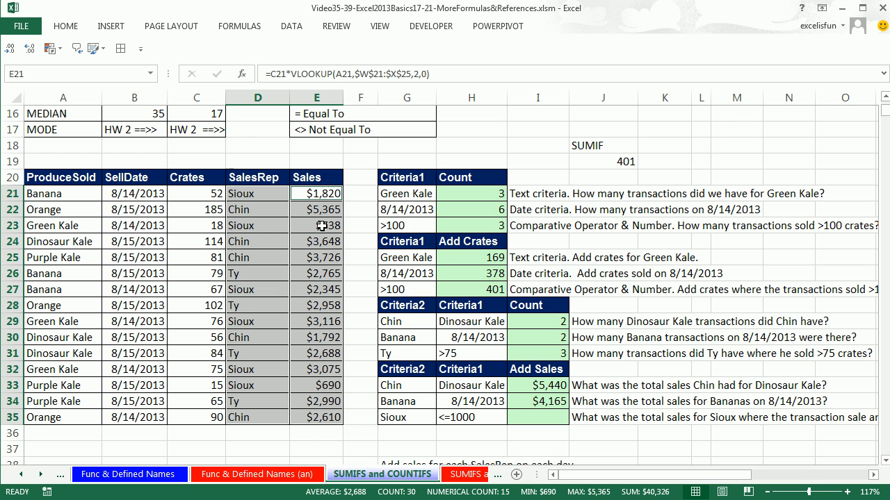
click(538, 417)
text(=sumifs)
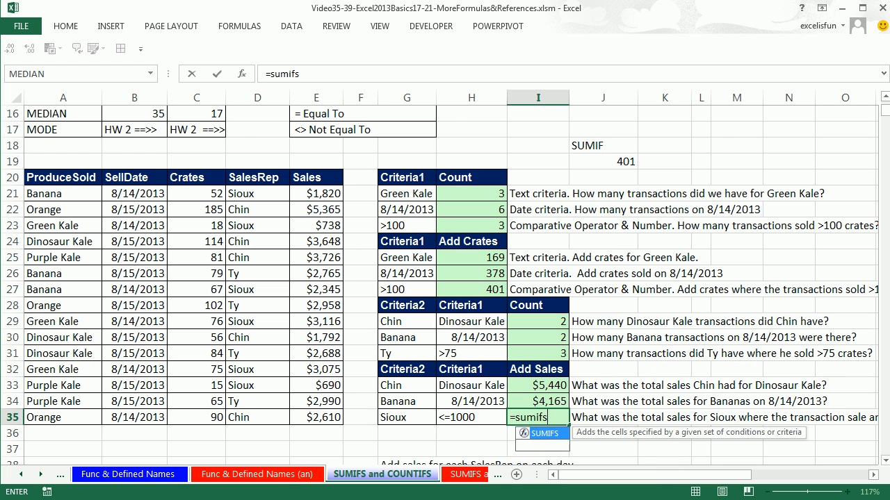
key(Tab)
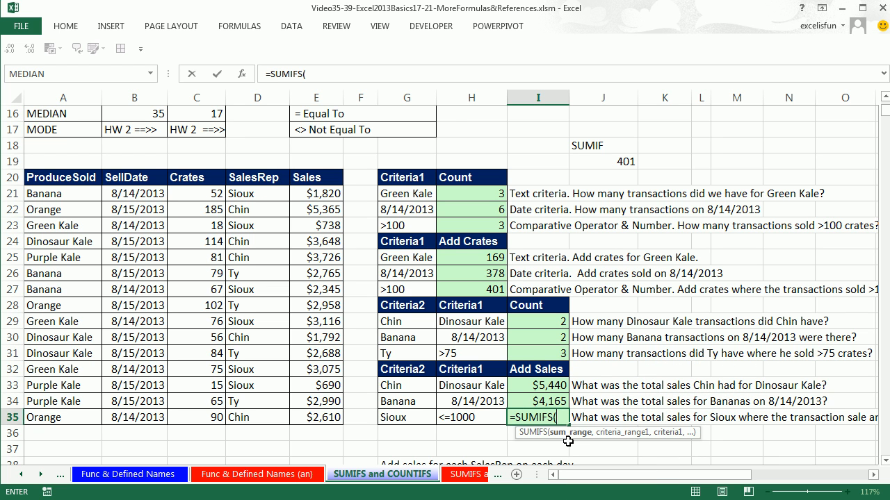
drag(312, 195, 310, 417)
text(,)
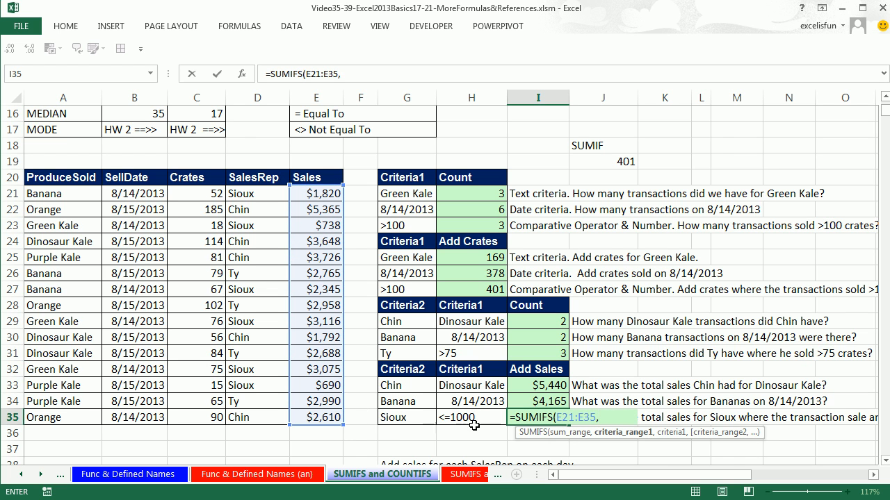
drag(317, 194, 303, 417)
text(,)
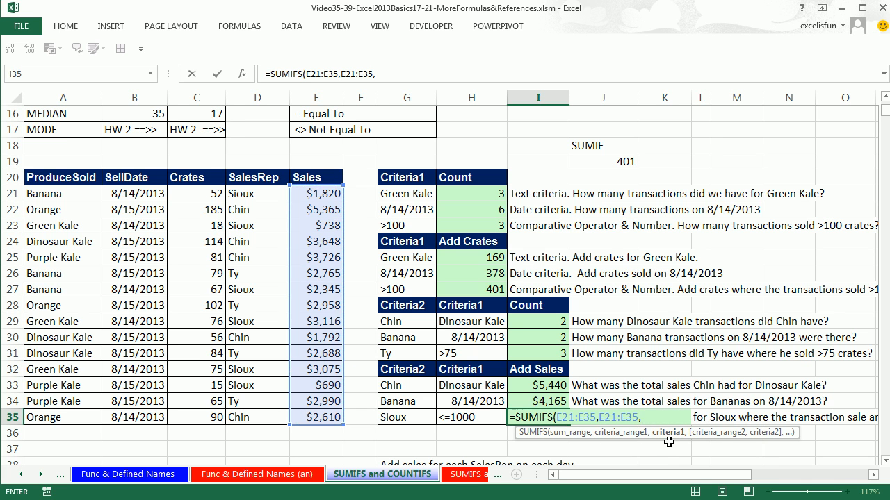
click(484, 416)
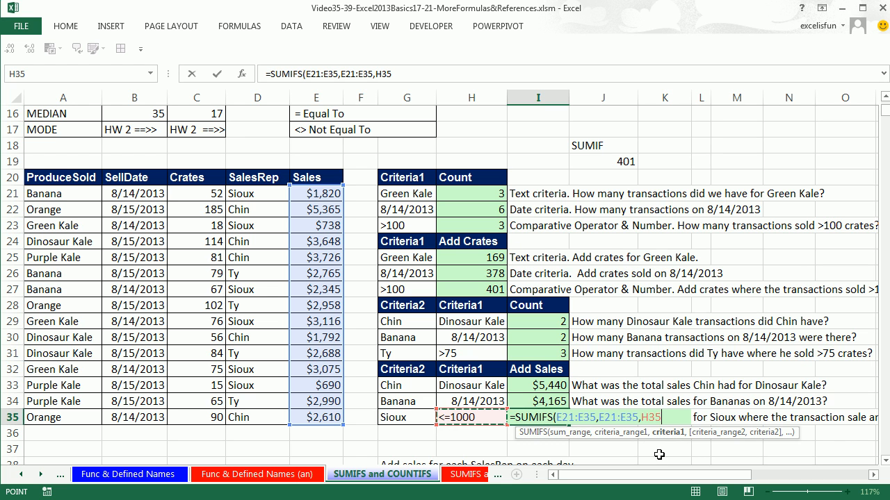
Complete the I35 SUMIFS formula with the second criteria pair D21:D35 and G35, and enter it
text(,)
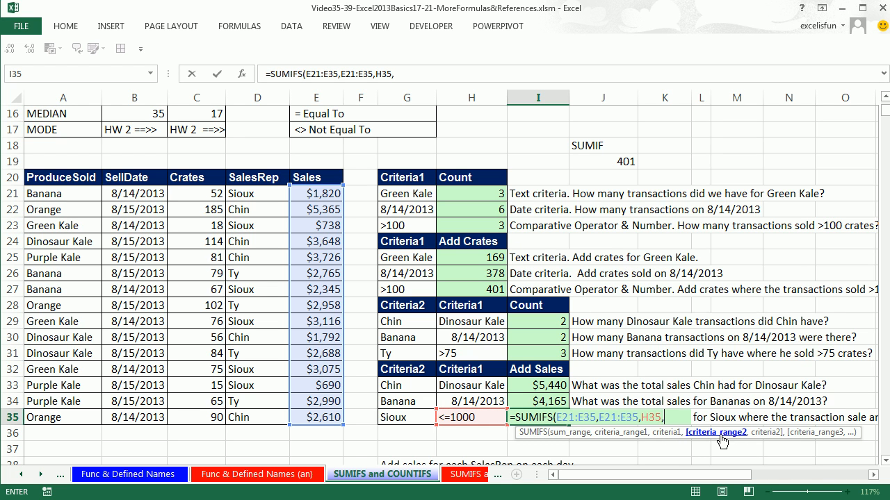
drag(686, 434, 619, 440)
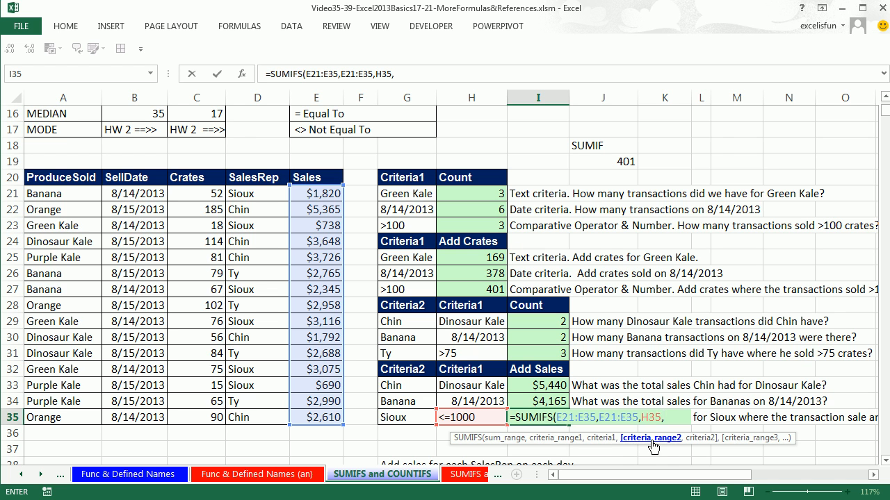
drag(265, 195, 268, 414)
text(,)
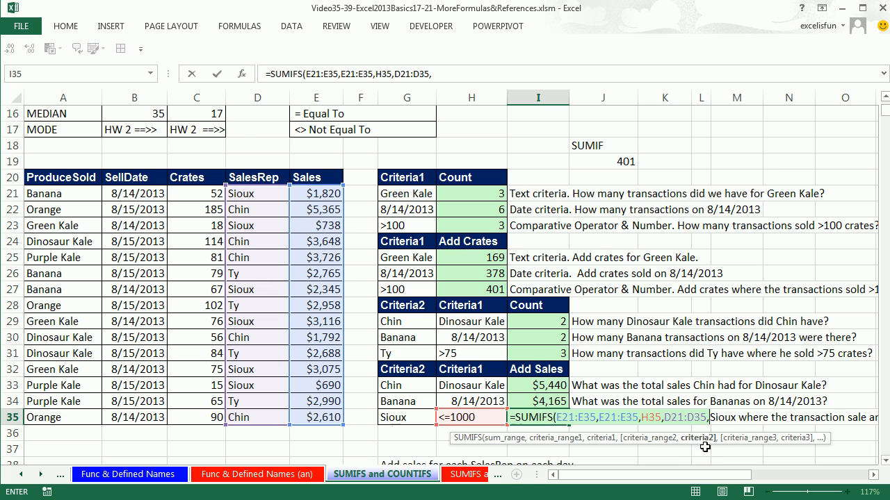
click(425, 415)
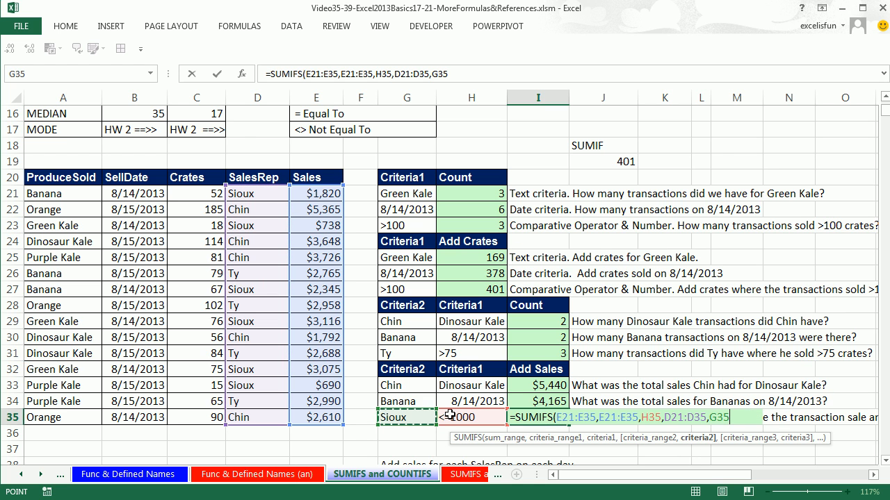
text())
key(ctrl+Return)
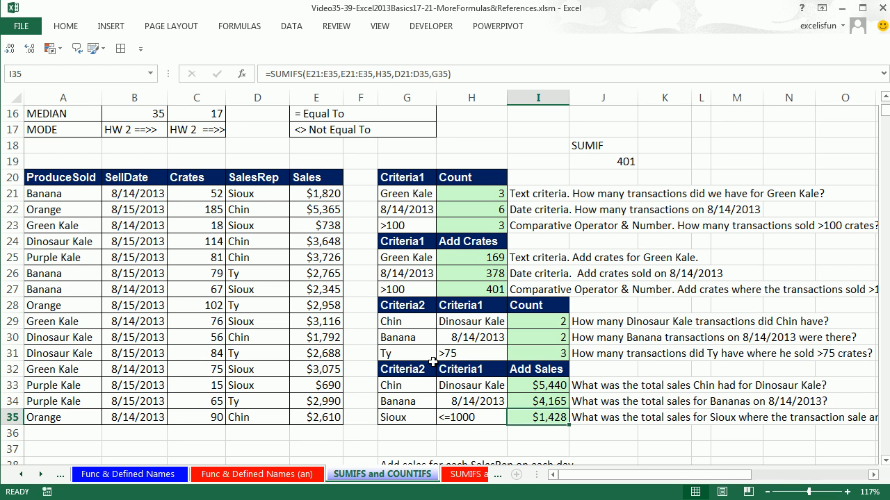
Check the I35 total against the sum of the matching sales in E23 and E33
click(299, 226)
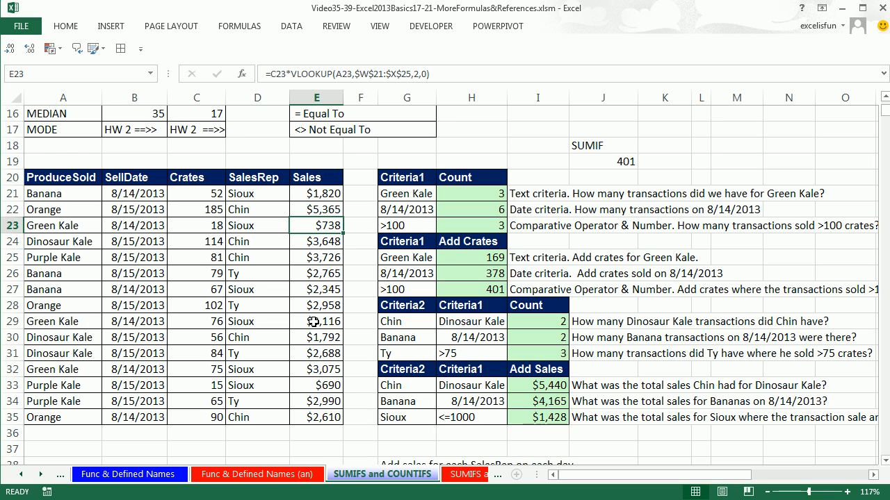
ctrl+click(316, 385)
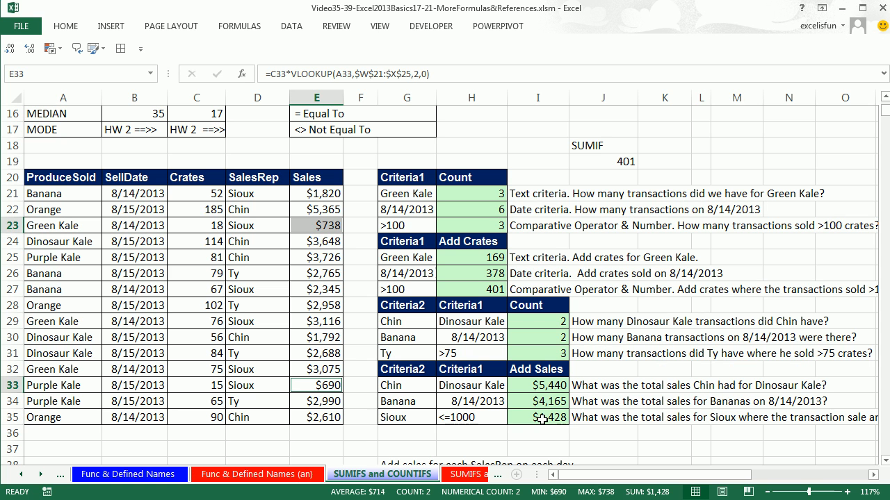
click(428, 391)
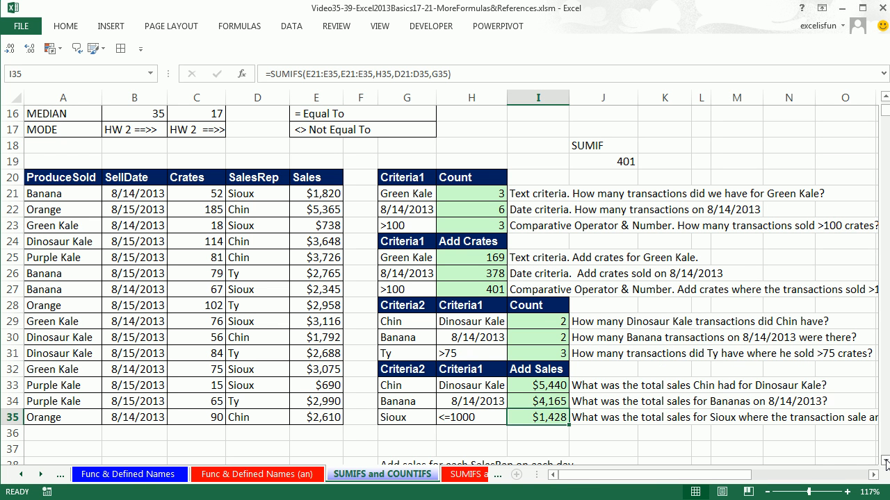
Examine the SellDate and SalesRep criteria in G40:H45 and the SalesRep column D40:D54 as the basis for the Add Sales cells from I40
drag(886, 462, 886, 462)
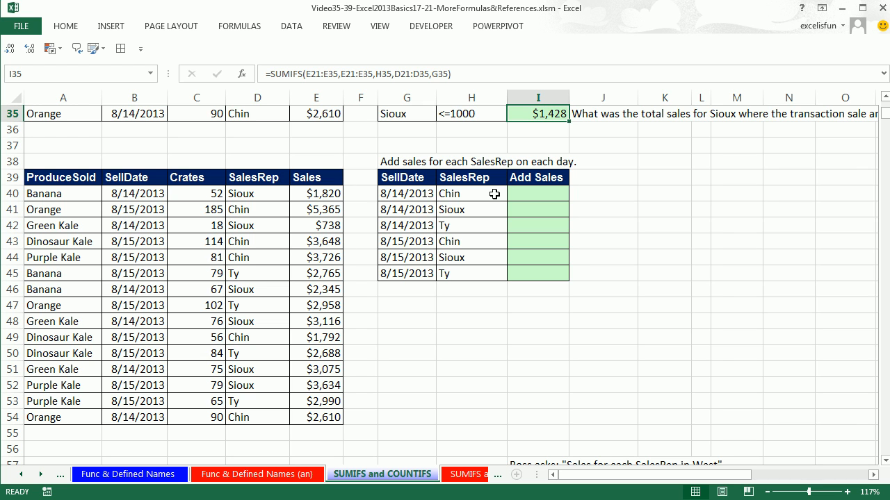
click(417, 195)
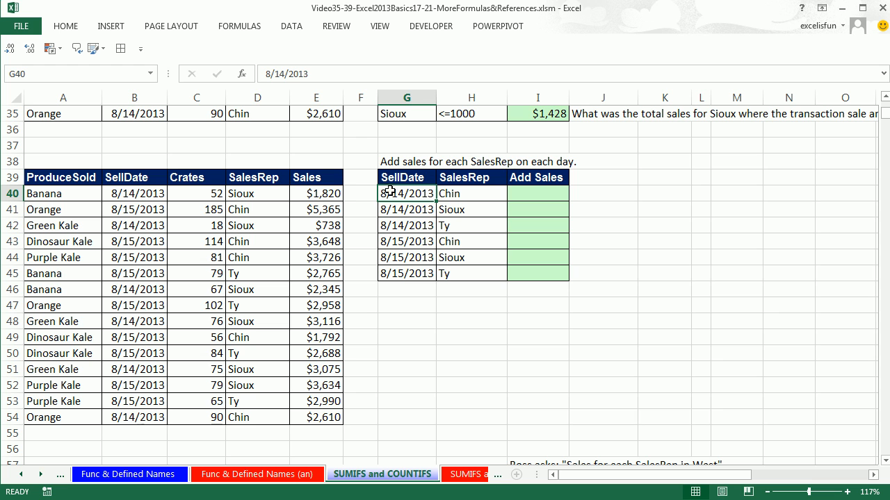
drag(244, 191, 246, 417)
click(458, 192)
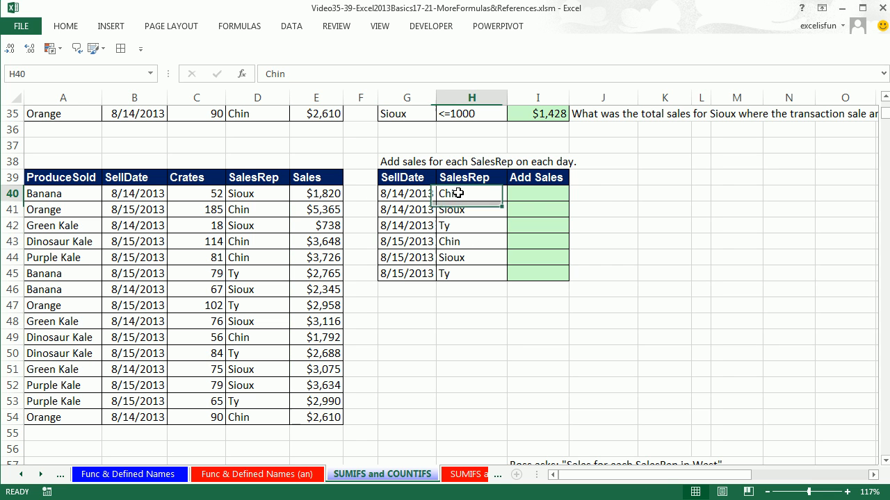
click(536, 193)
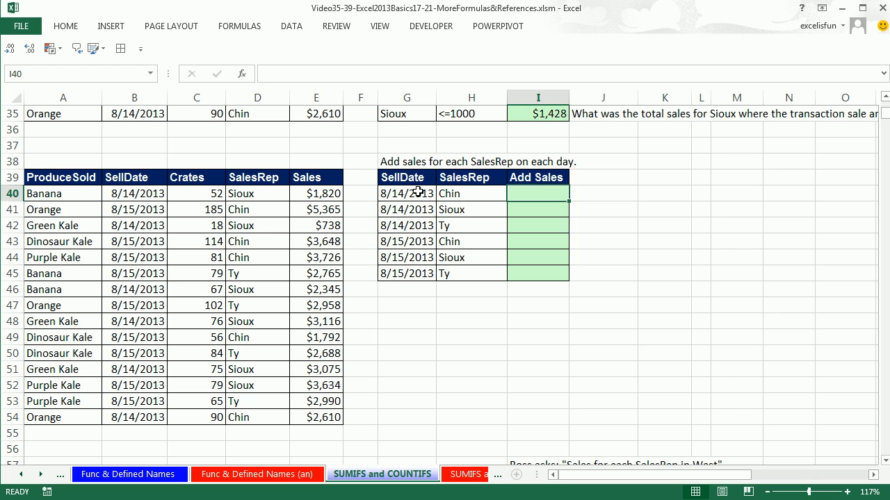
drag(417, 193, 405, 225)
drag(457, 192, 420, 273)
drag(456, 241, 462, 274)
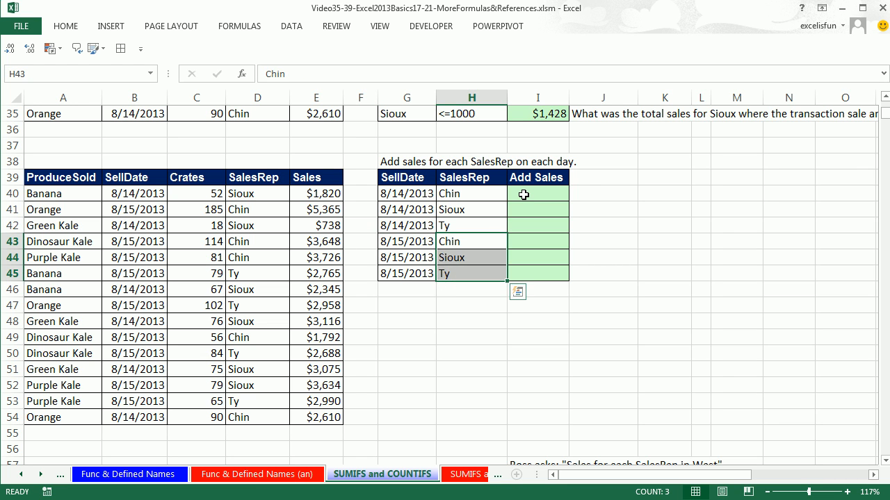
click(523, 195)
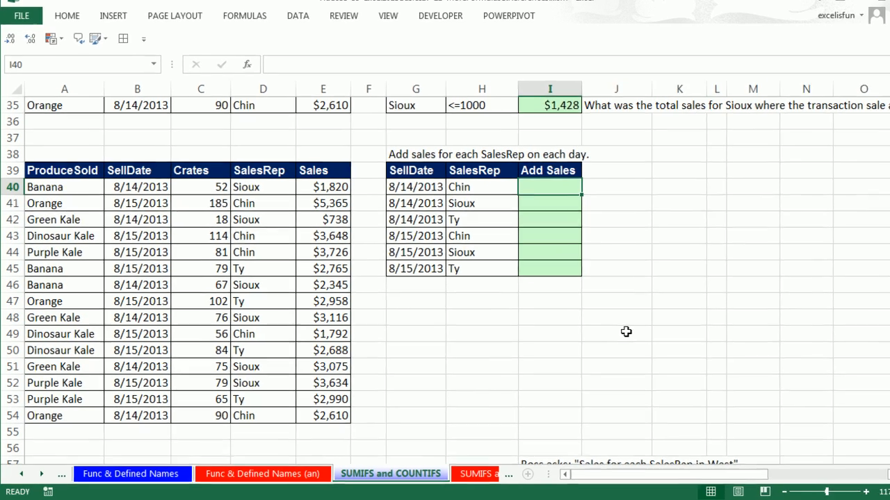
Start a SUMIFS formula in I40 with the locked Sales range $E$40:$E$54 as the sum range
text(=sumifs)
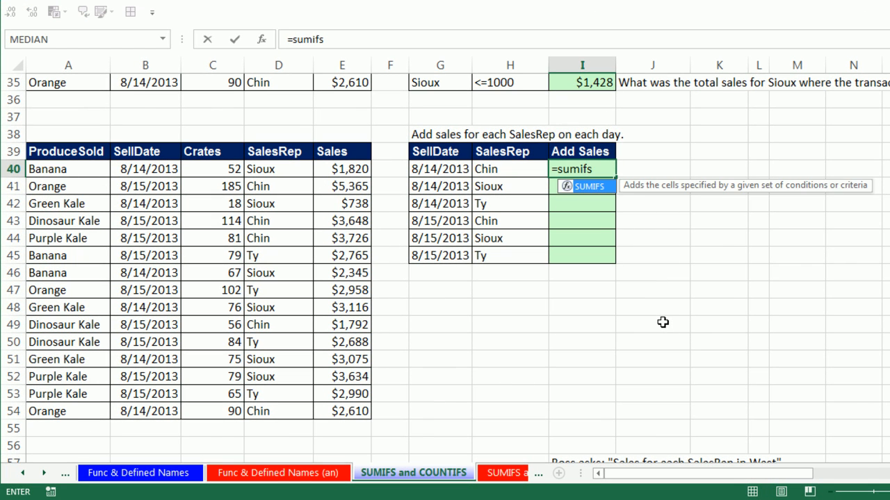
key(Tab)
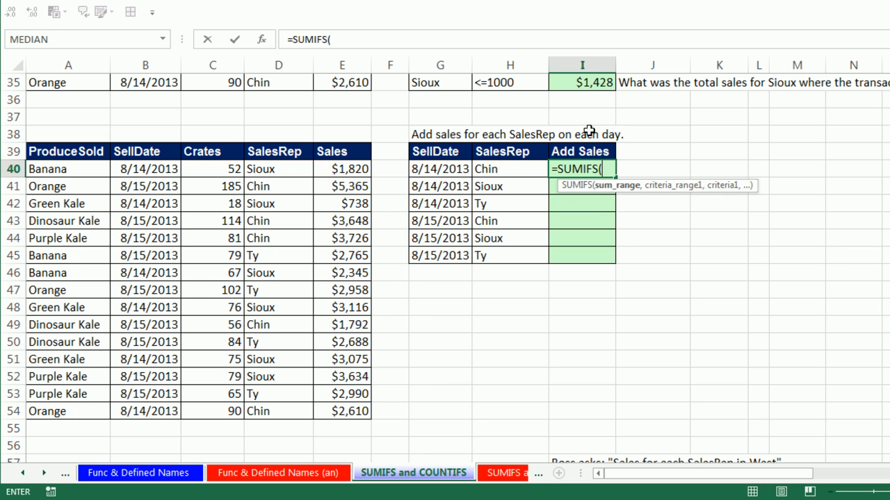
click(348, 169)
drag(347, 179, 347, 411)
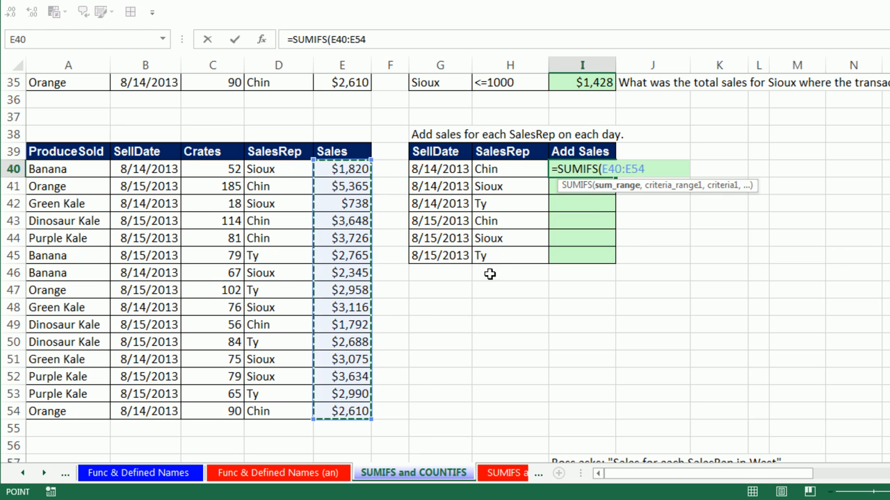
key(F4)
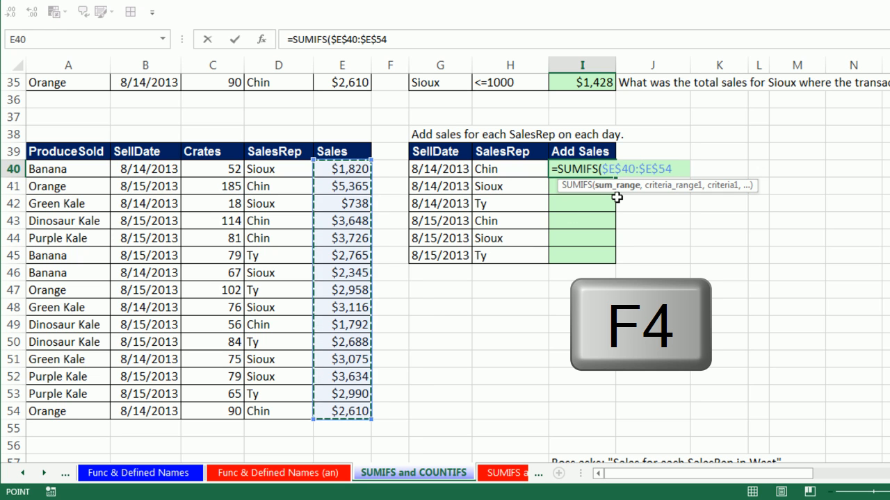
text(,)
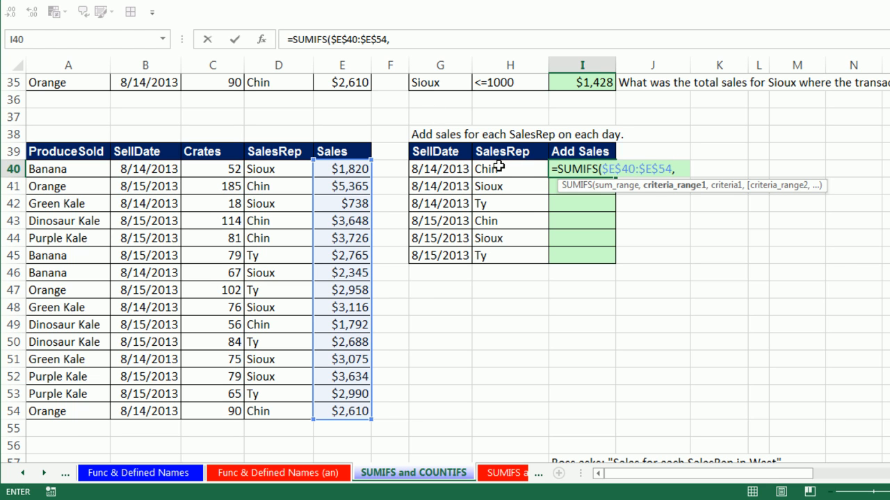
Add the first criteria pair to the I40 formula: locked SellDate range $B$40:$B$54 with relative cell G40 as criterion
drag(155, 167, 167, 412)
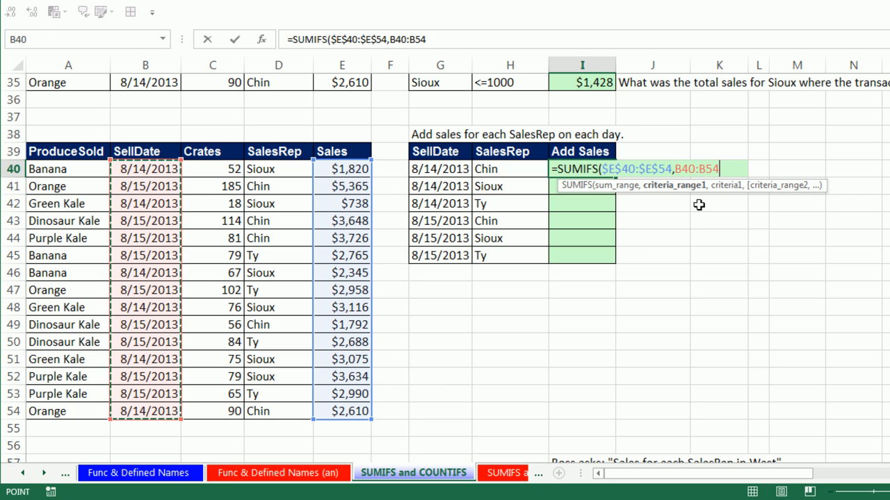
key(F4)
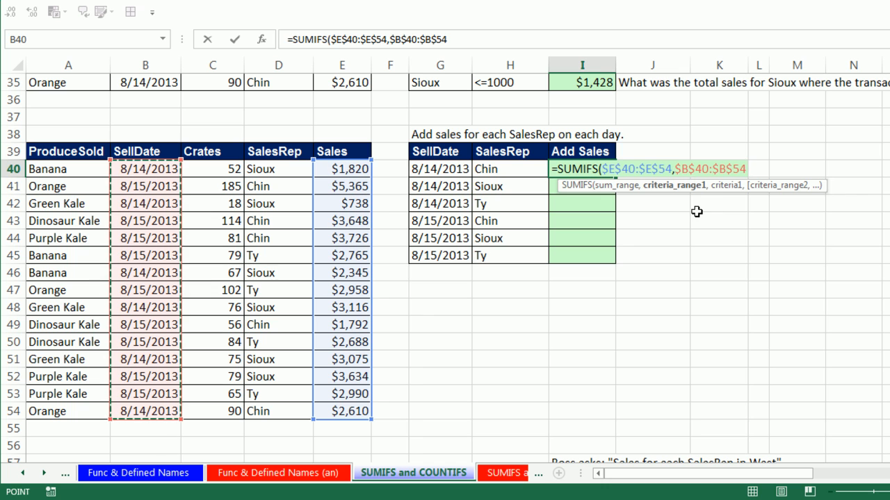
text(,)
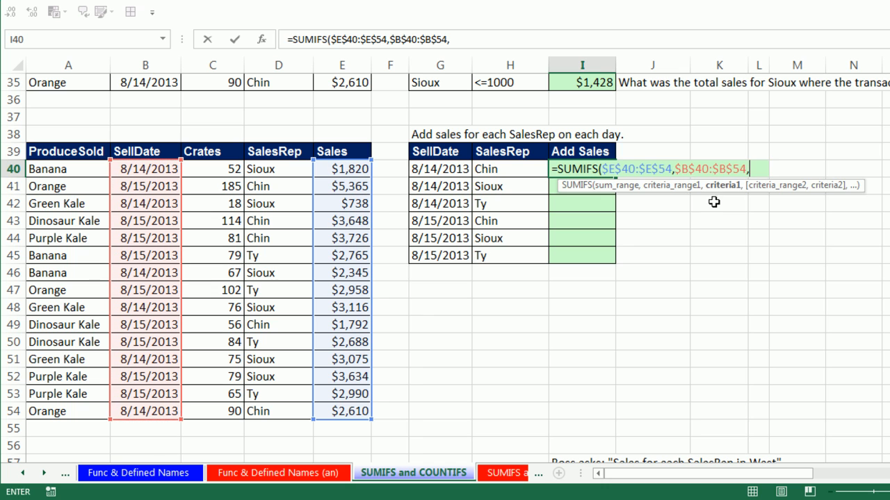
click(452, 171)
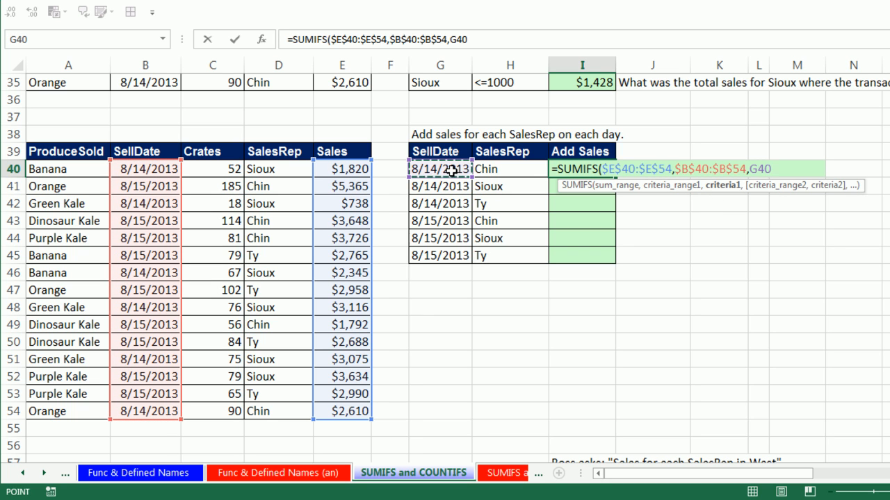
text(,)
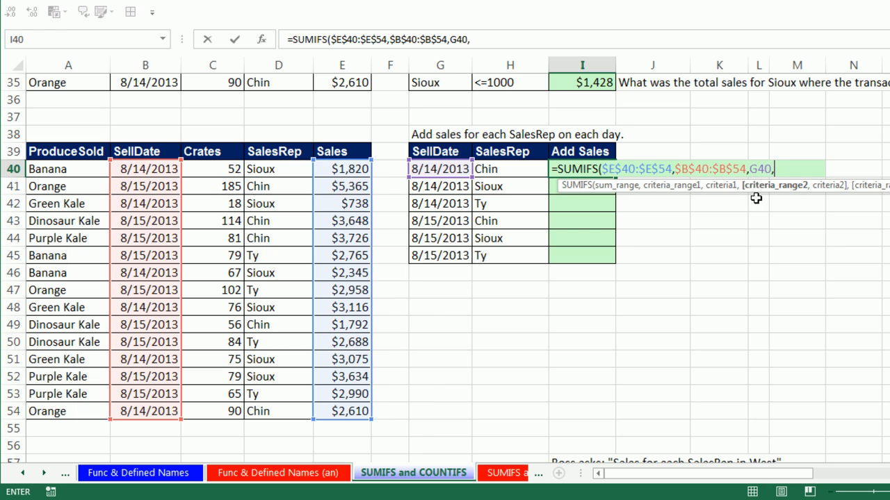
Complete the I40 SUMIFS with locked SalesRep range $D$40:$D$54 and relative criterion H40, and enter it keeping I40 selected
drag(275, 169, 281, 413)
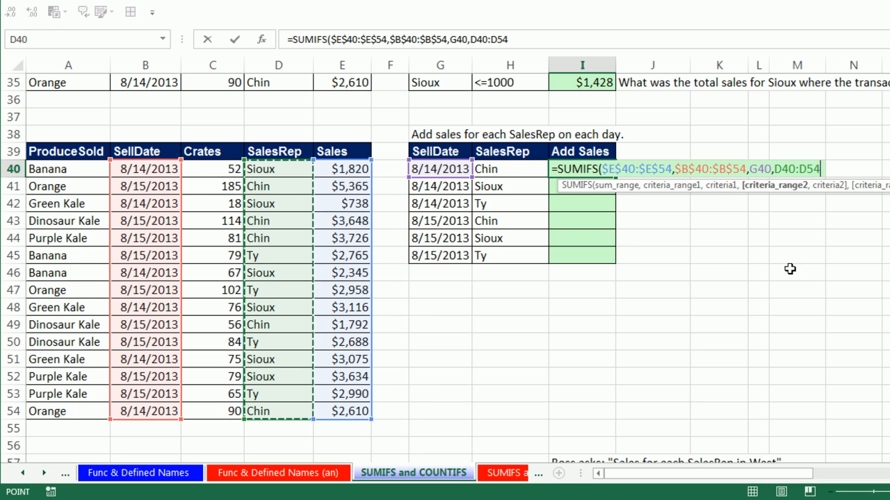
key(F4)
text(,)
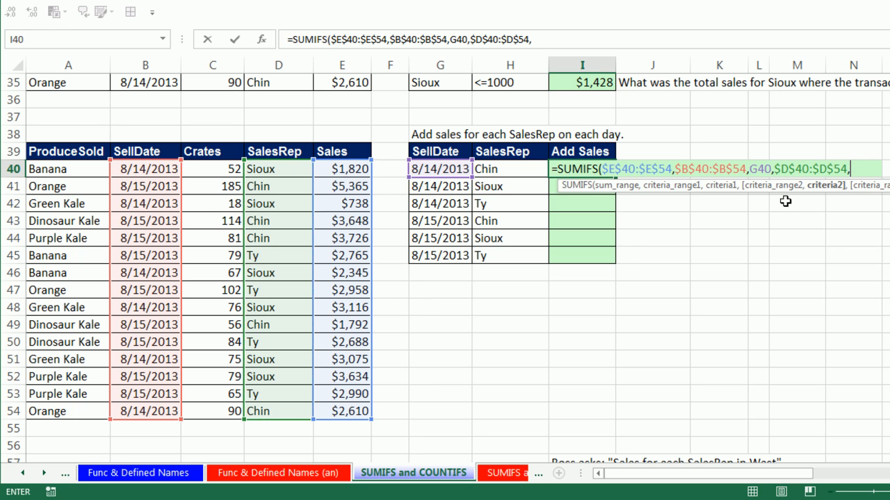
click(502, 171)
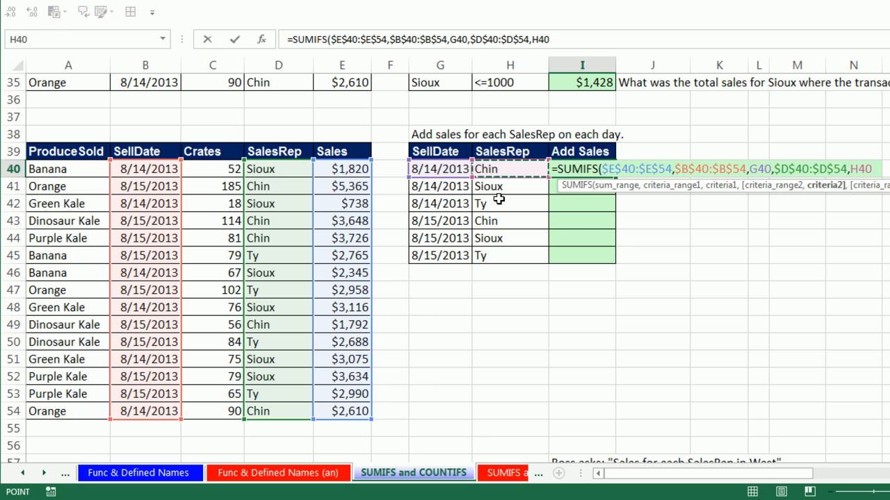
text())
key(ctrl+Return)
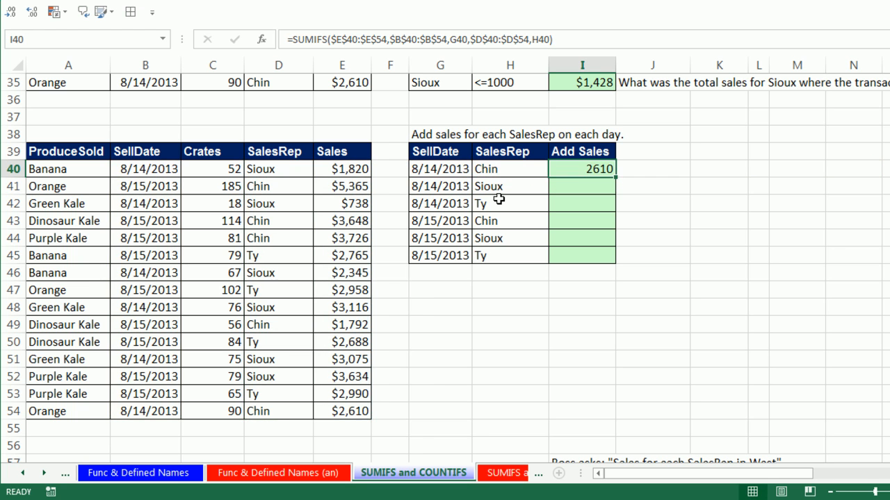
Copy the I40 formula down through I45 and check the cell references in the I45 formula
double_click(617, 178)
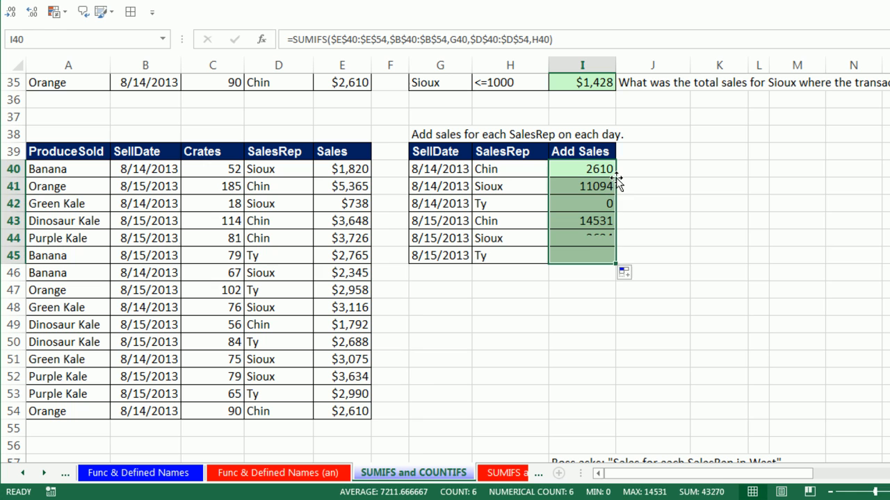
click(567, 254)
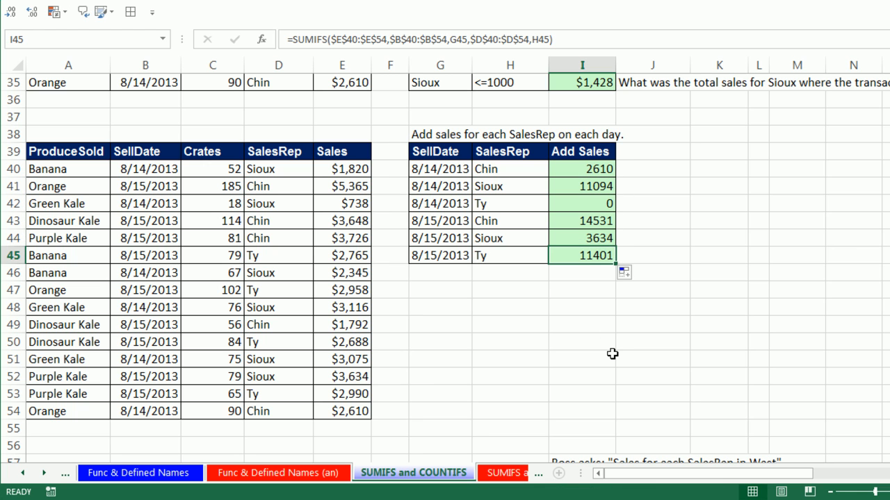
key(F2)
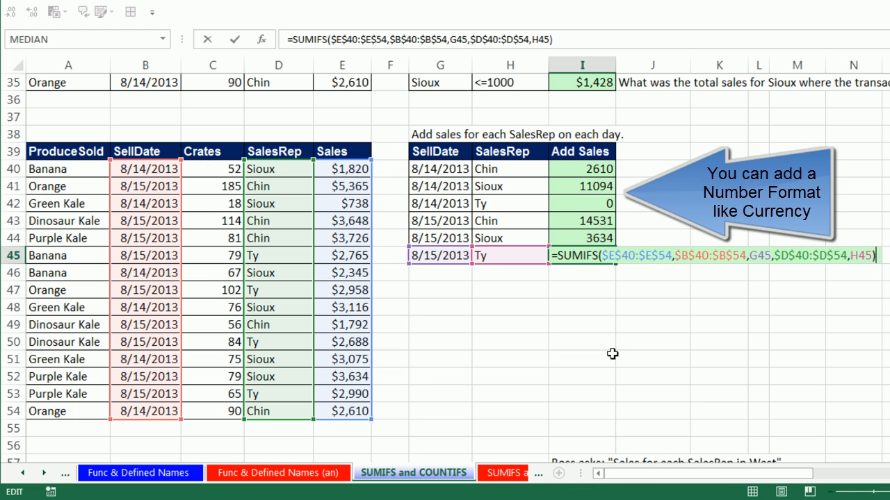
click(588, 203)
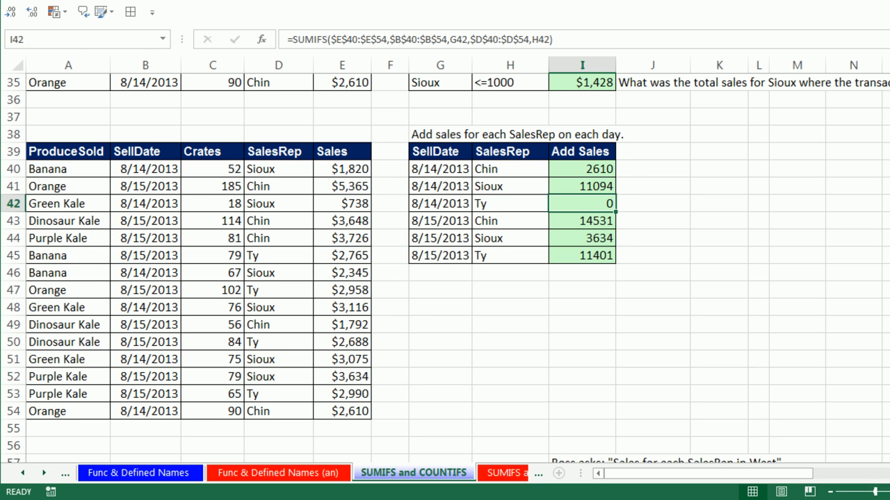
Widen the COGS column F in the customer sales table starting at row 58 so its amounts fit
scroll(444, 268, down, 3)
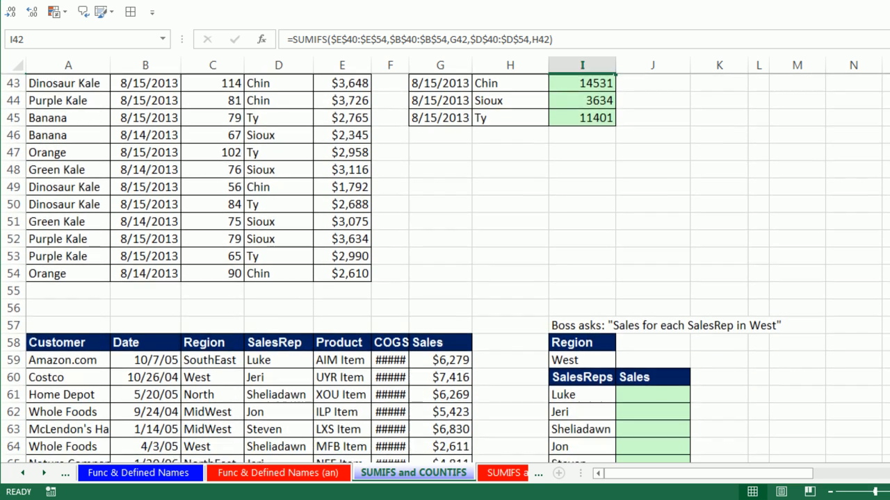
scroll(445, 268, down, 3)
scroll(445, 267, down, 2)
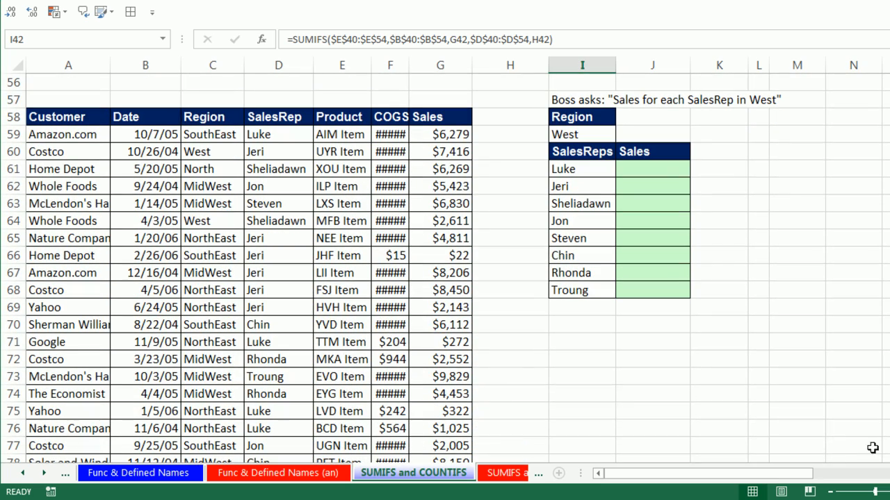
drag(409, 66, 427, 68)
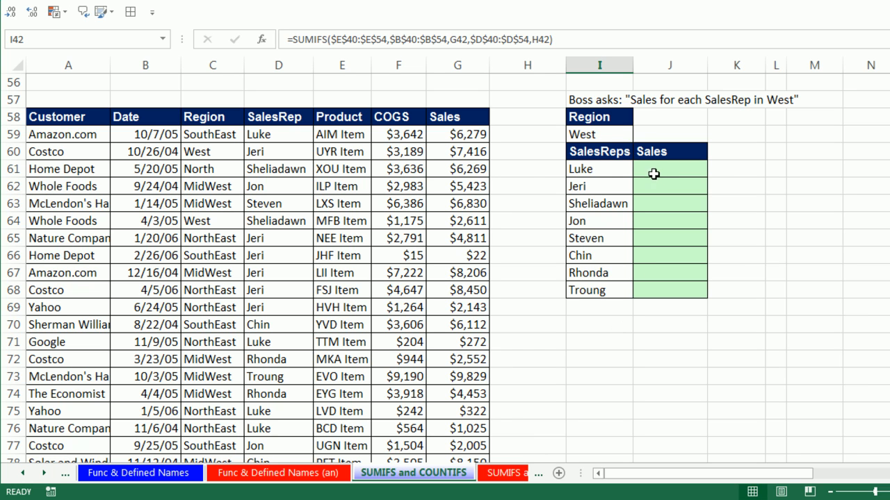
Start a SUMIFS formula in J61 with the locked Sales range $G$59:$G$2057 as the sum range
click(651, 171)
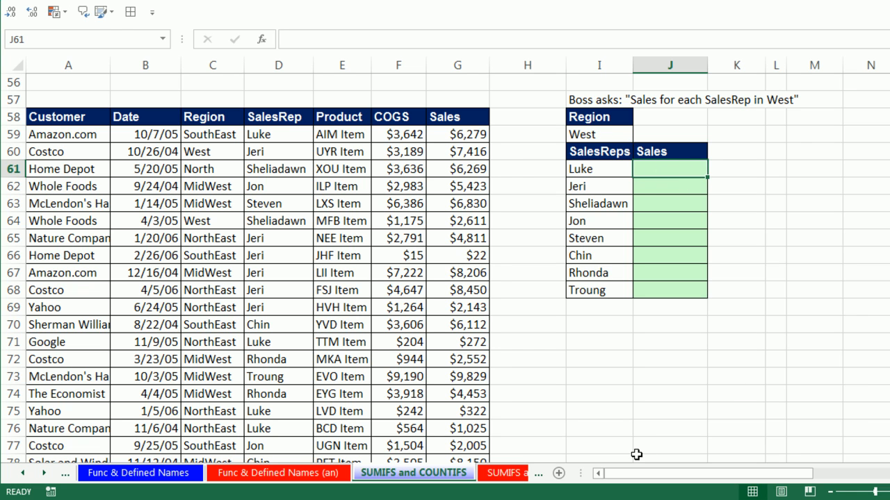
text(=sumifs)
key(Tab)
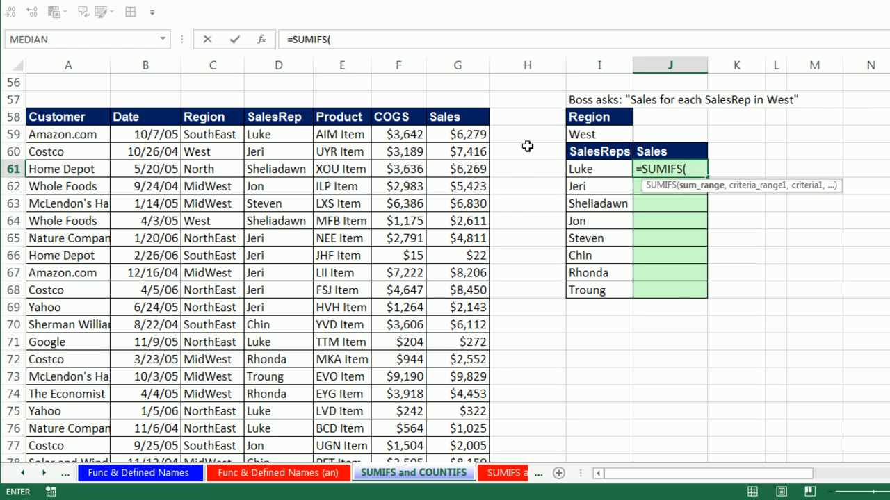
click(470, 136)
key(ctrl+shift+Down)
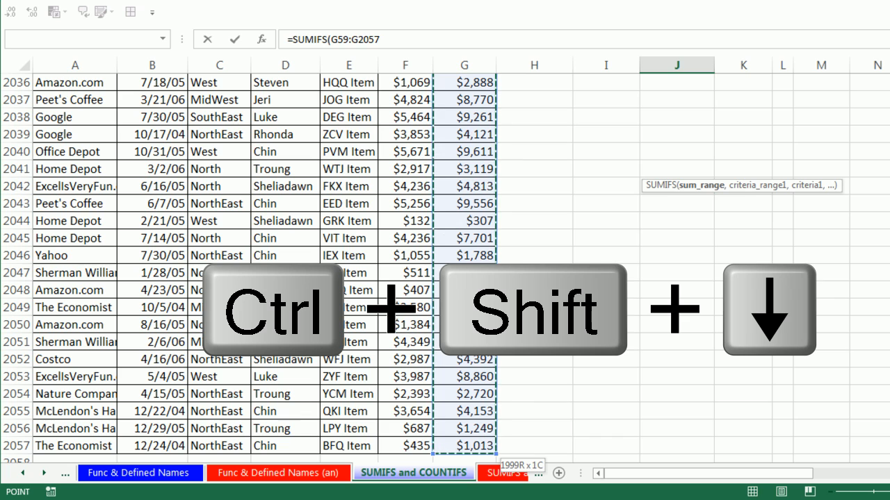
key(F4)
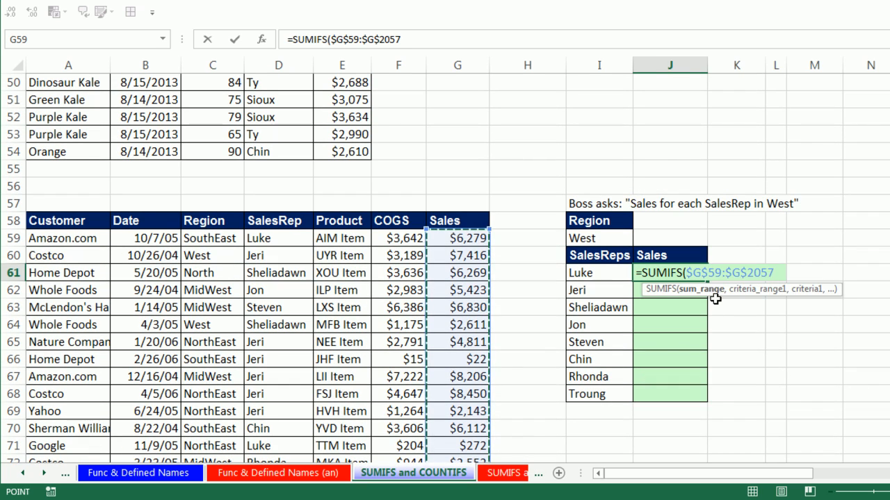
text(,)
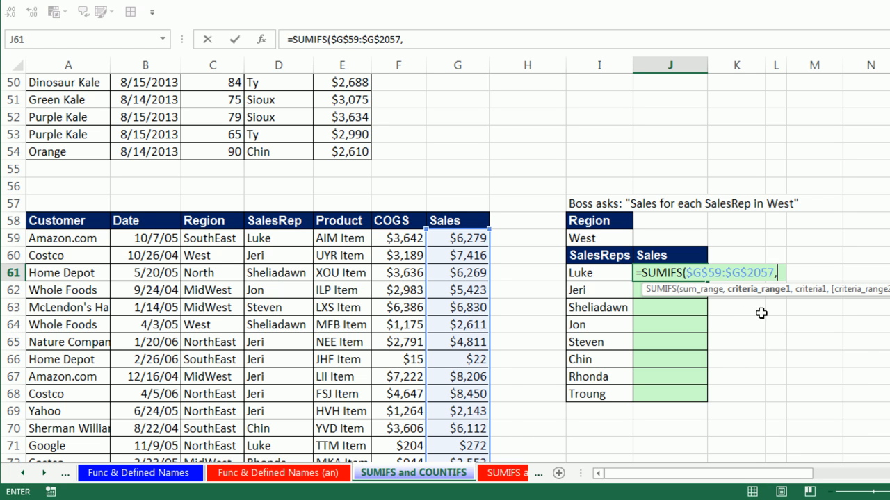
Add the first criteria pair to the J61 formula: locked Region range $C$59:$C$2057 with locked cell $I$59 as criterion
click(222, 239)
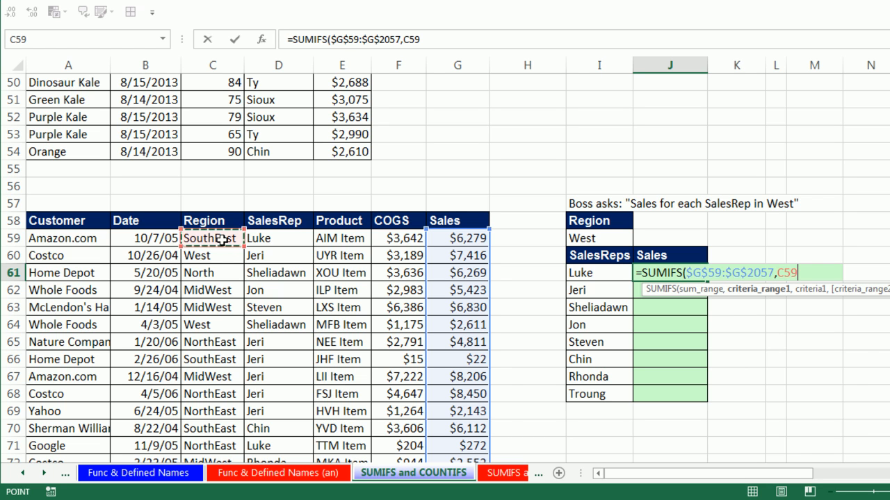
key(ctrl+shift+Down)
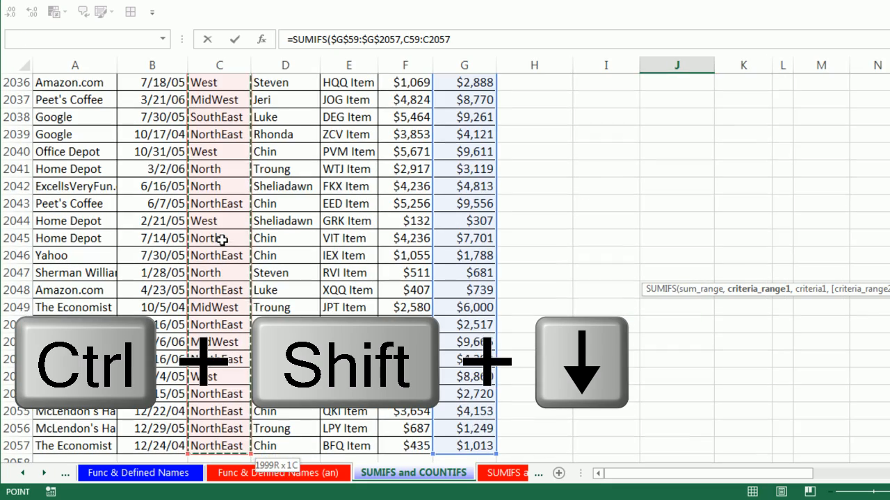
key(F4)
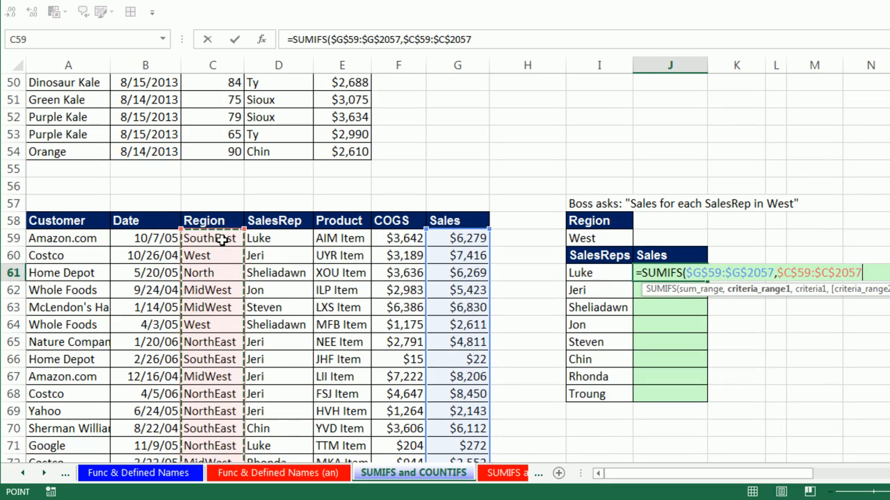
text(,)
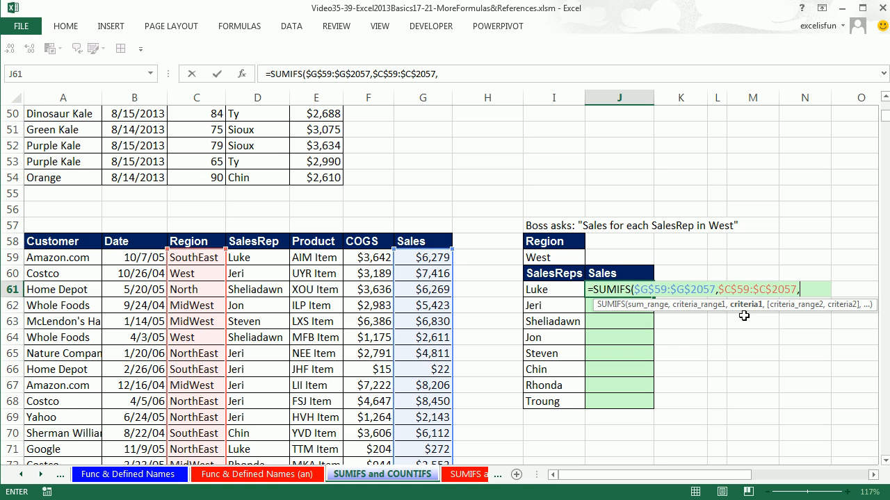
click(540, 256)
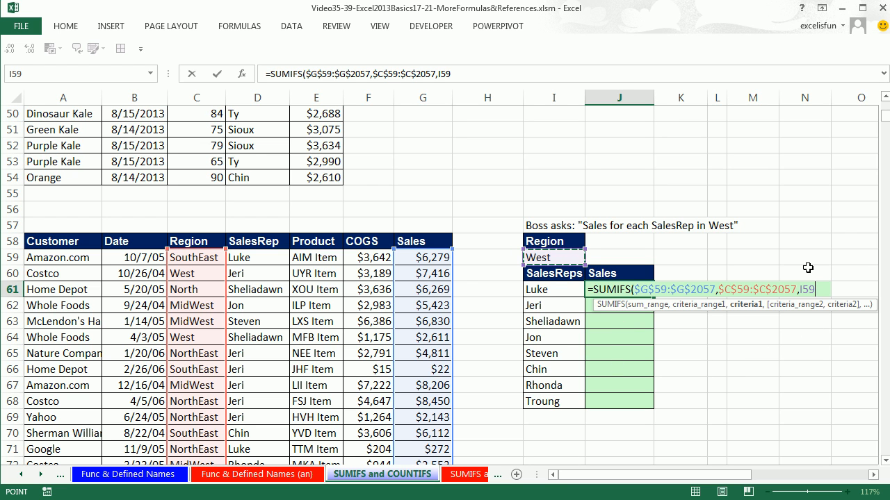
key(F4)
text(,)
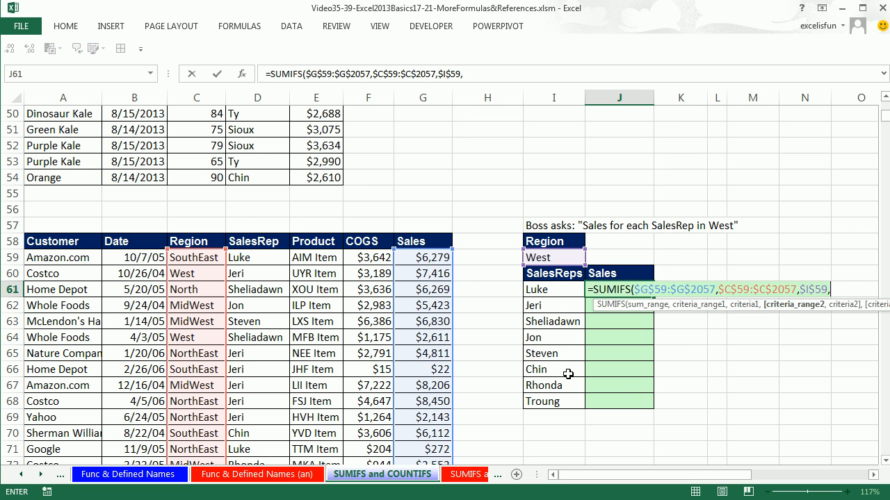
Add the locked SalesRep range $D$59:$D$2057 as the second criteria range in the J61 formula
click(261, 258)
key(ctrl+shift+Down)
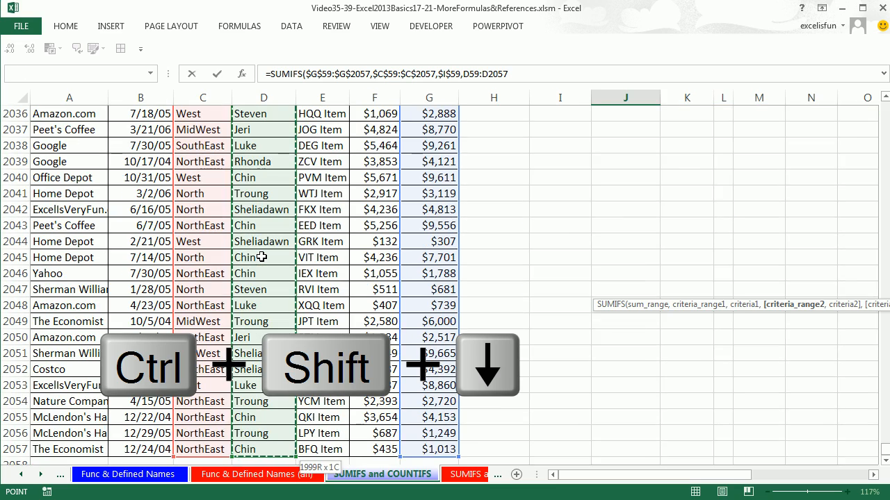
key(F4)
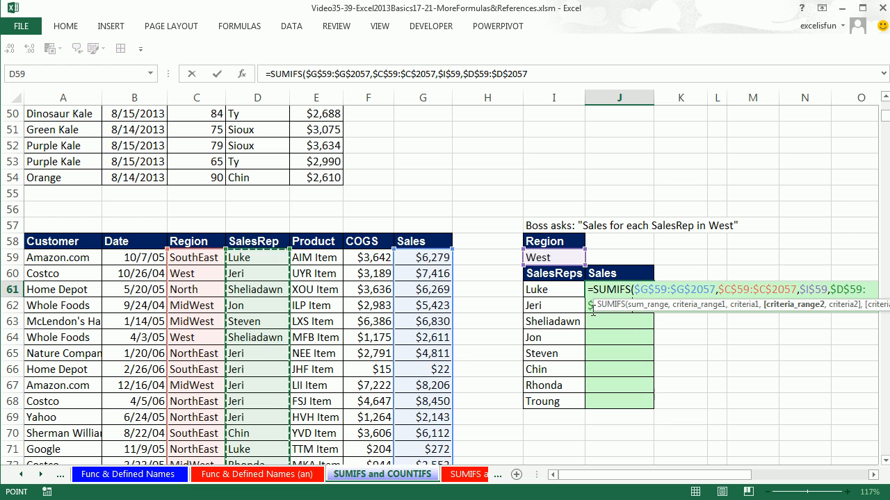
mouse_move(594, 307)
mouse_down()
mouse_move(541, 329)
mouse_move(506, 324)
mouse_move(585, 307)
mouse_up()
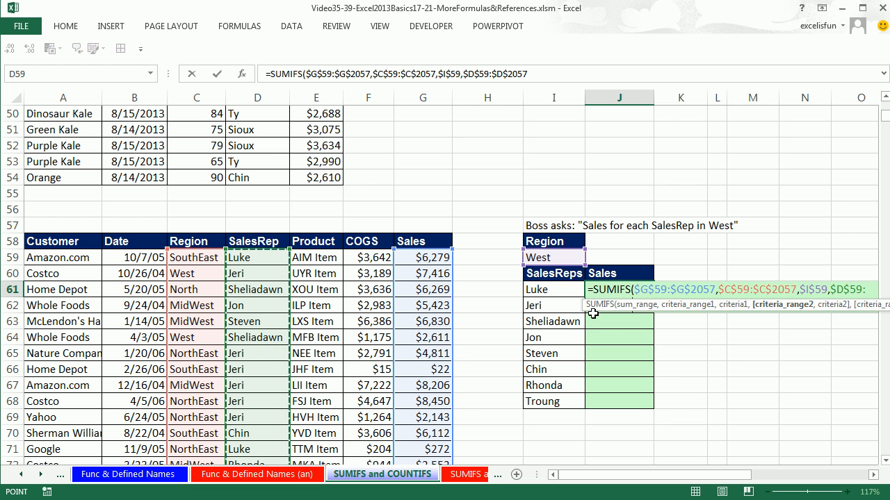
drag(586, 308, 537, 330)
drag(505, 332, 496, 333)
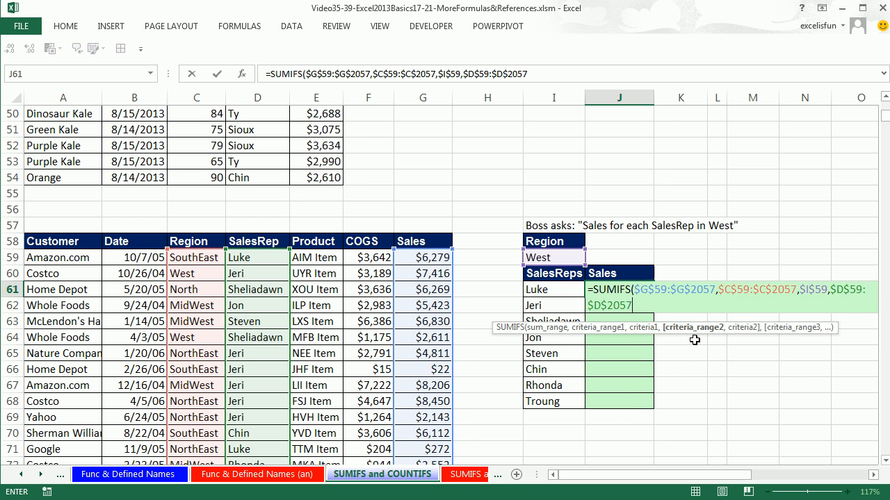
Complete the J61 SUMIFS formula with relative cell I61 as the second criterion and enter it
text(,)
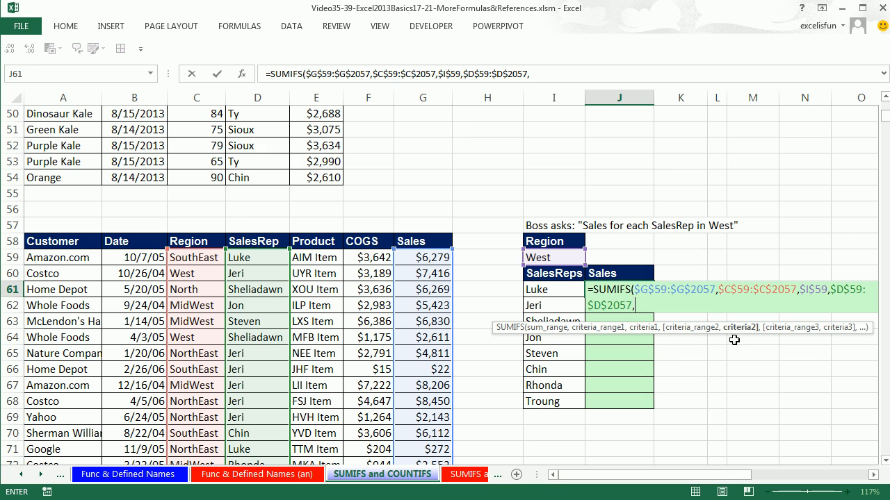
click(557, 289)
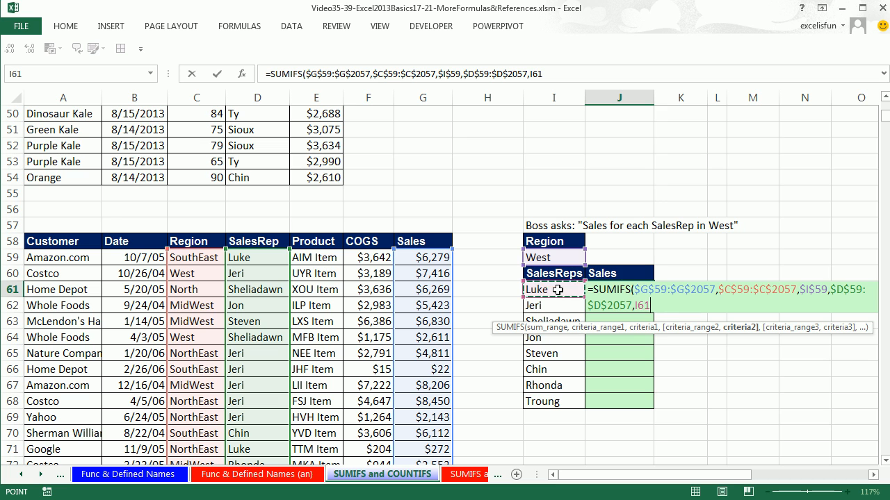
text())
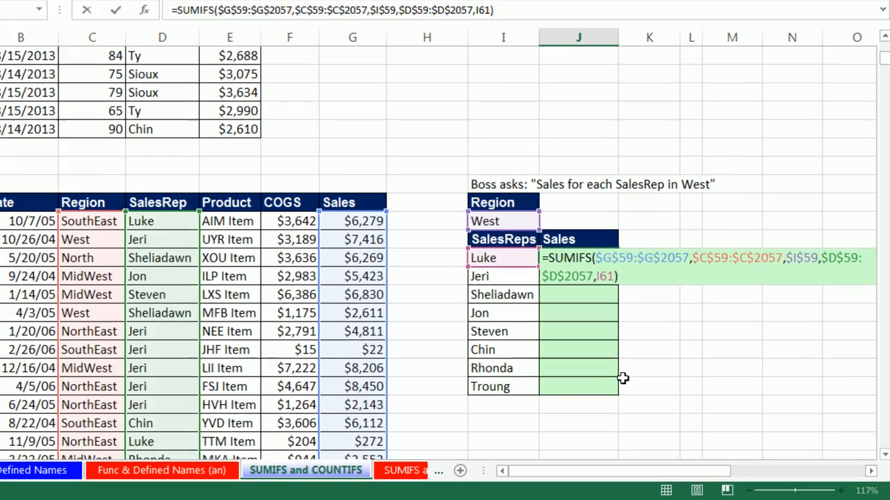
key(ctrl+Return)
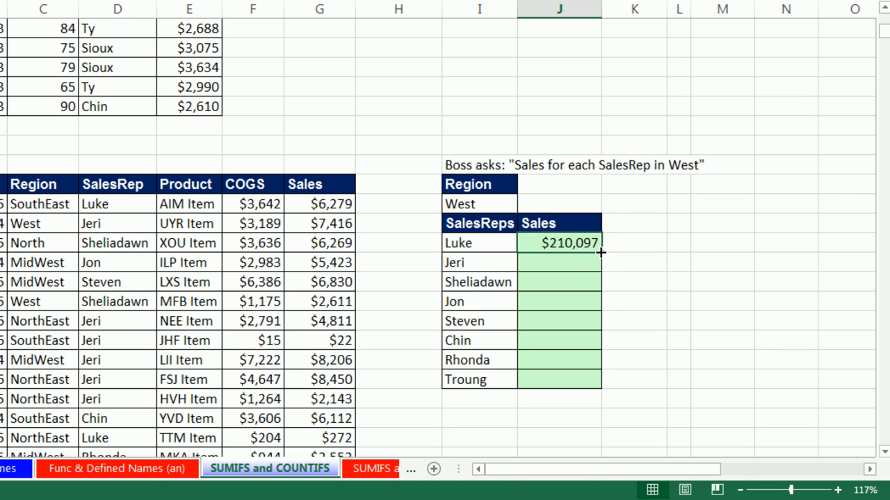
Copy the J61 formula down through J68 and check the cell references in the J68 formula
double_click(600, 252)
click(572, 377)
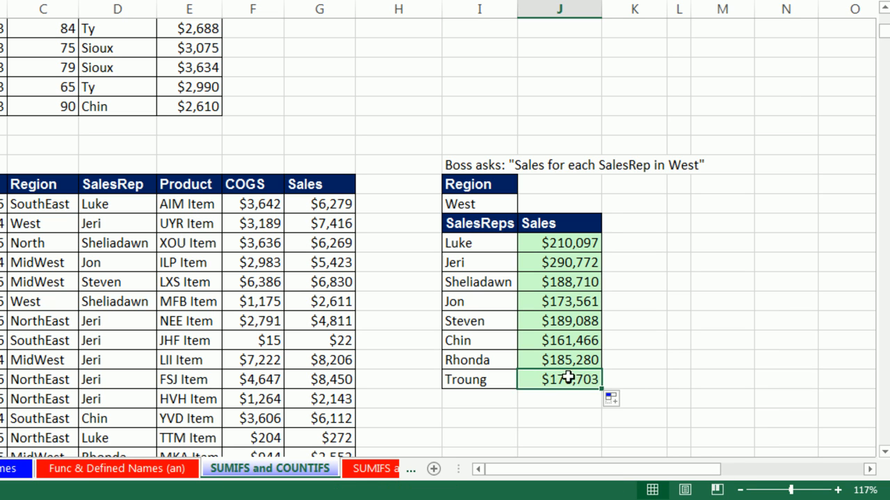
key(F2)
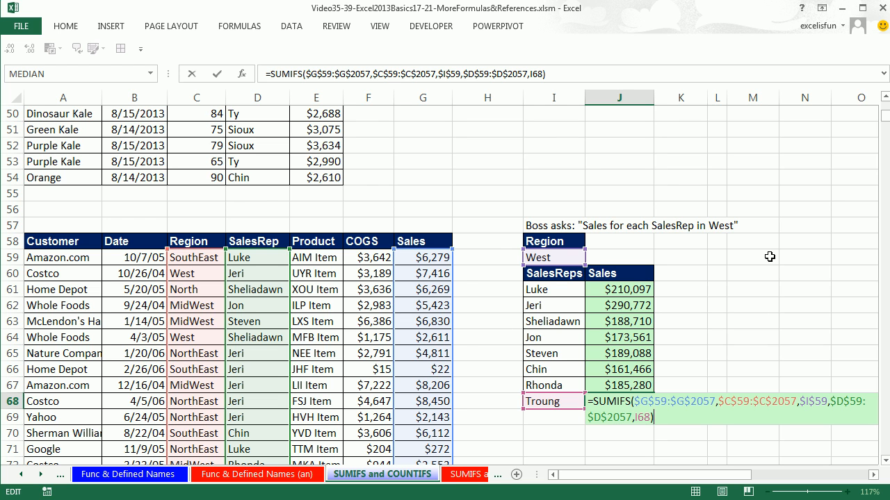
key(Return)
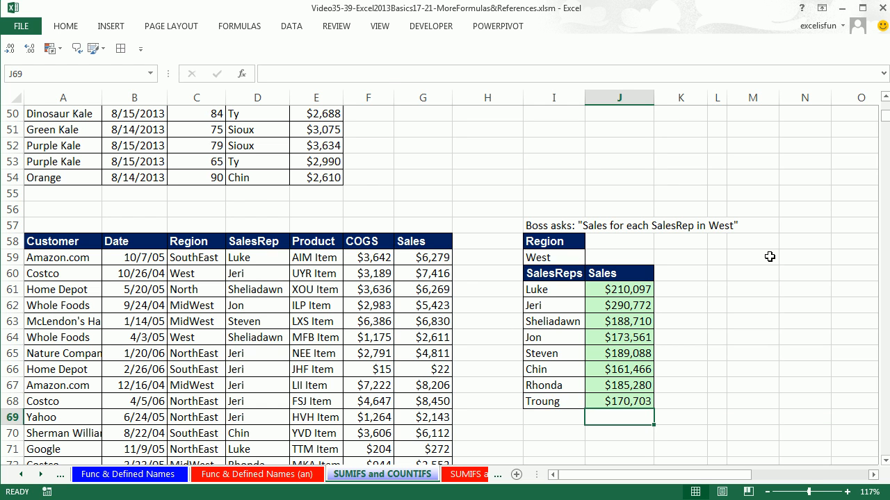
Change the Region criterion in I59 to North to test the sales rep formulas
click(624, 288)
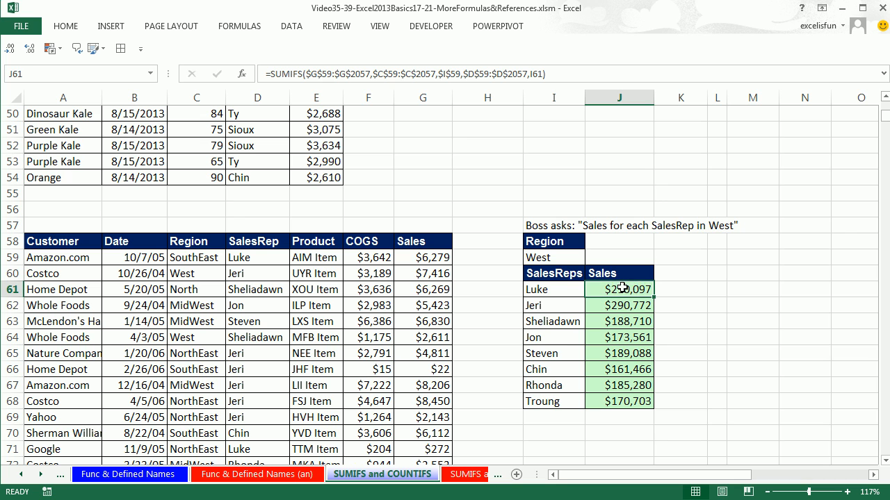
click(560, 258)
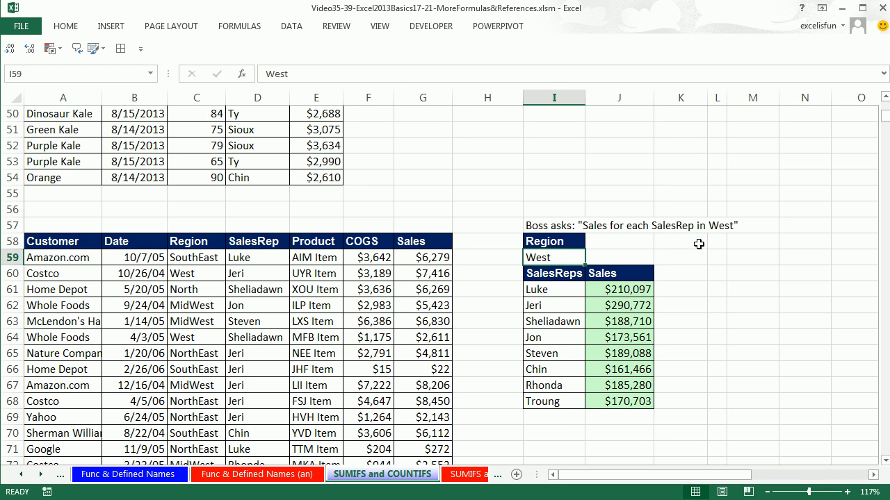
text(North)
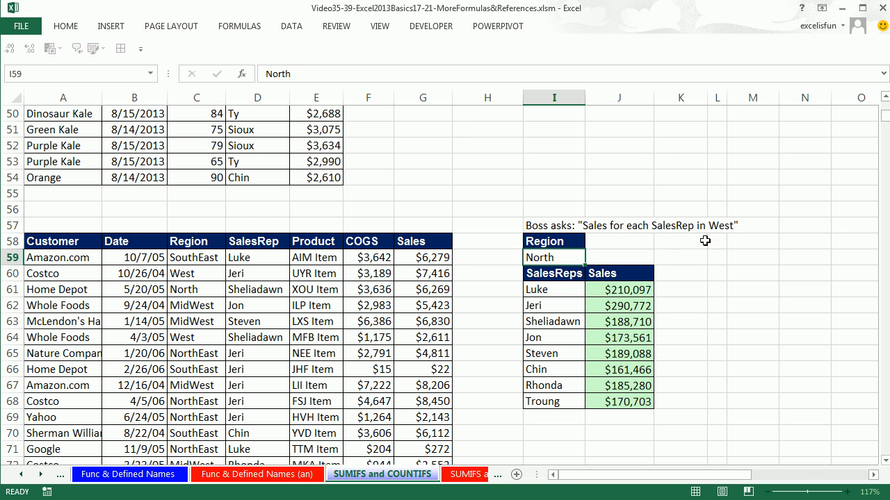
key(Return)
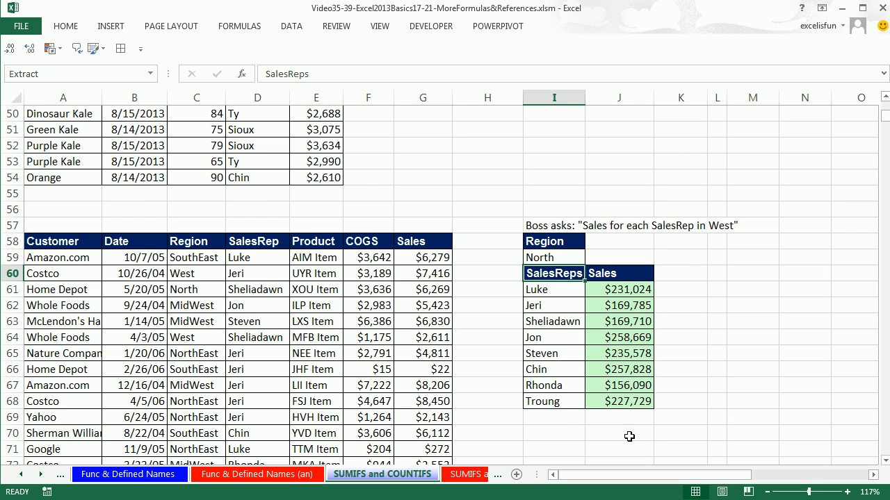
Undo the region change in I59
click(543, 257)
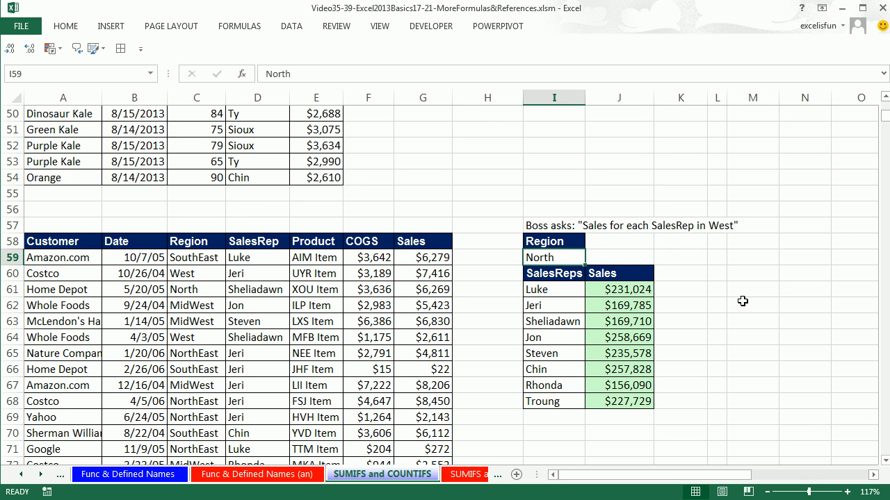
key(ctrl+z)
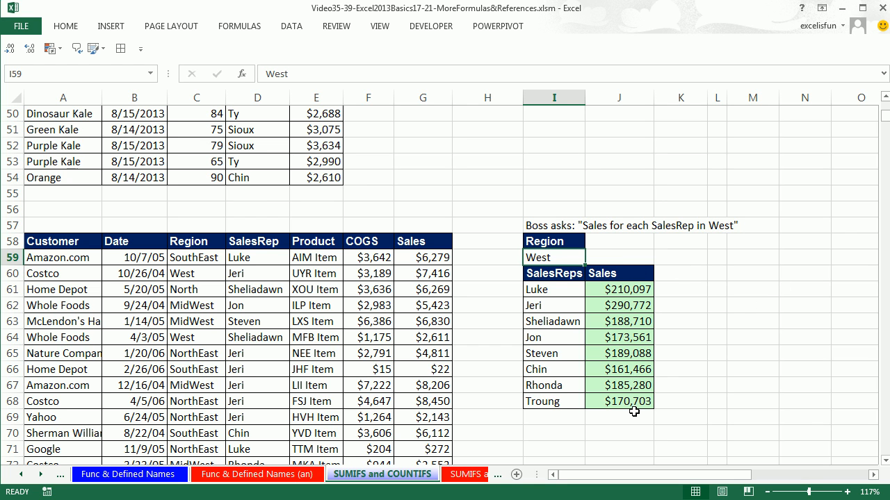
click(685, 423)
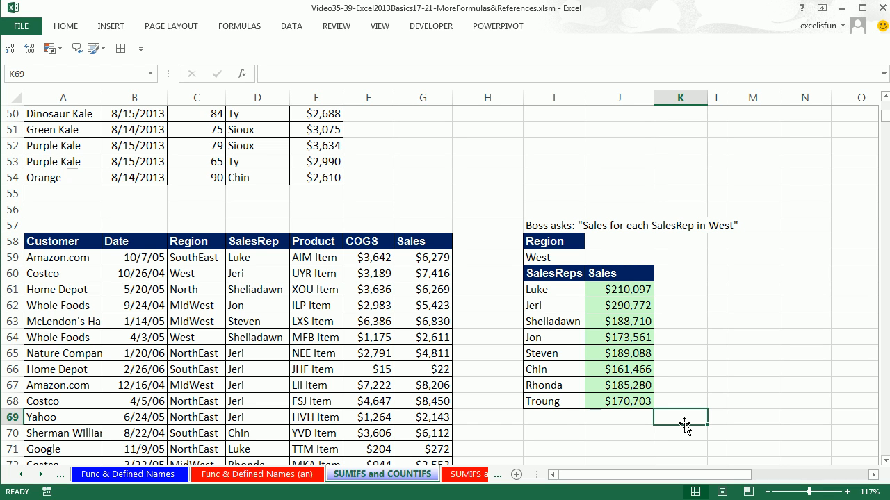